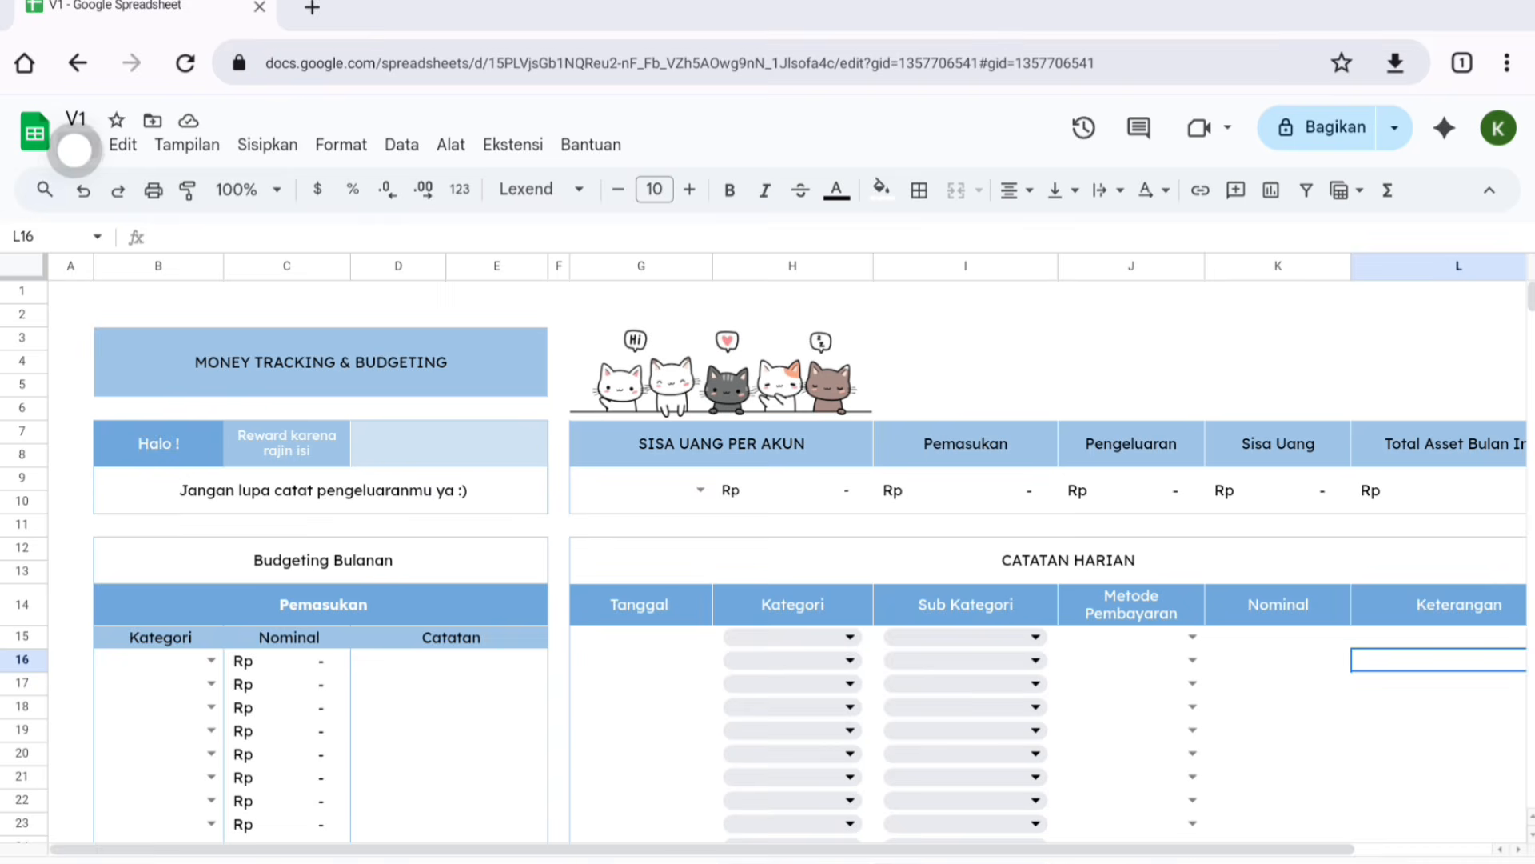
- Make a copy of the V1 spreadsheet into My Drive
{"action": "left_click", "coordinate": [76, 148]}
{"action": "left_click", "coordinate": [216, 288]}
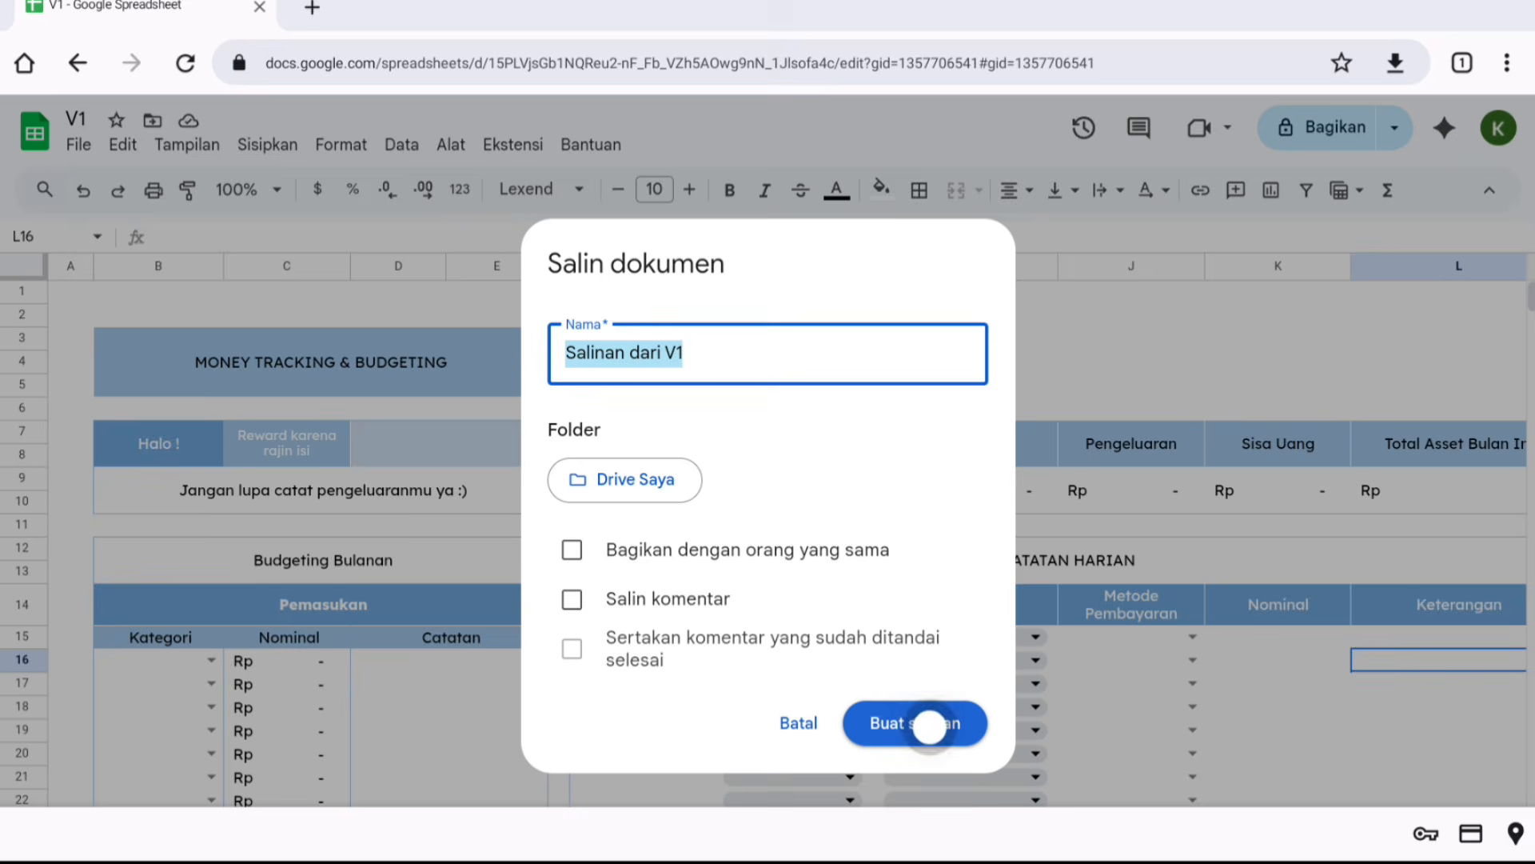
{"action": "left_click", "coordinate": [930, 726]}
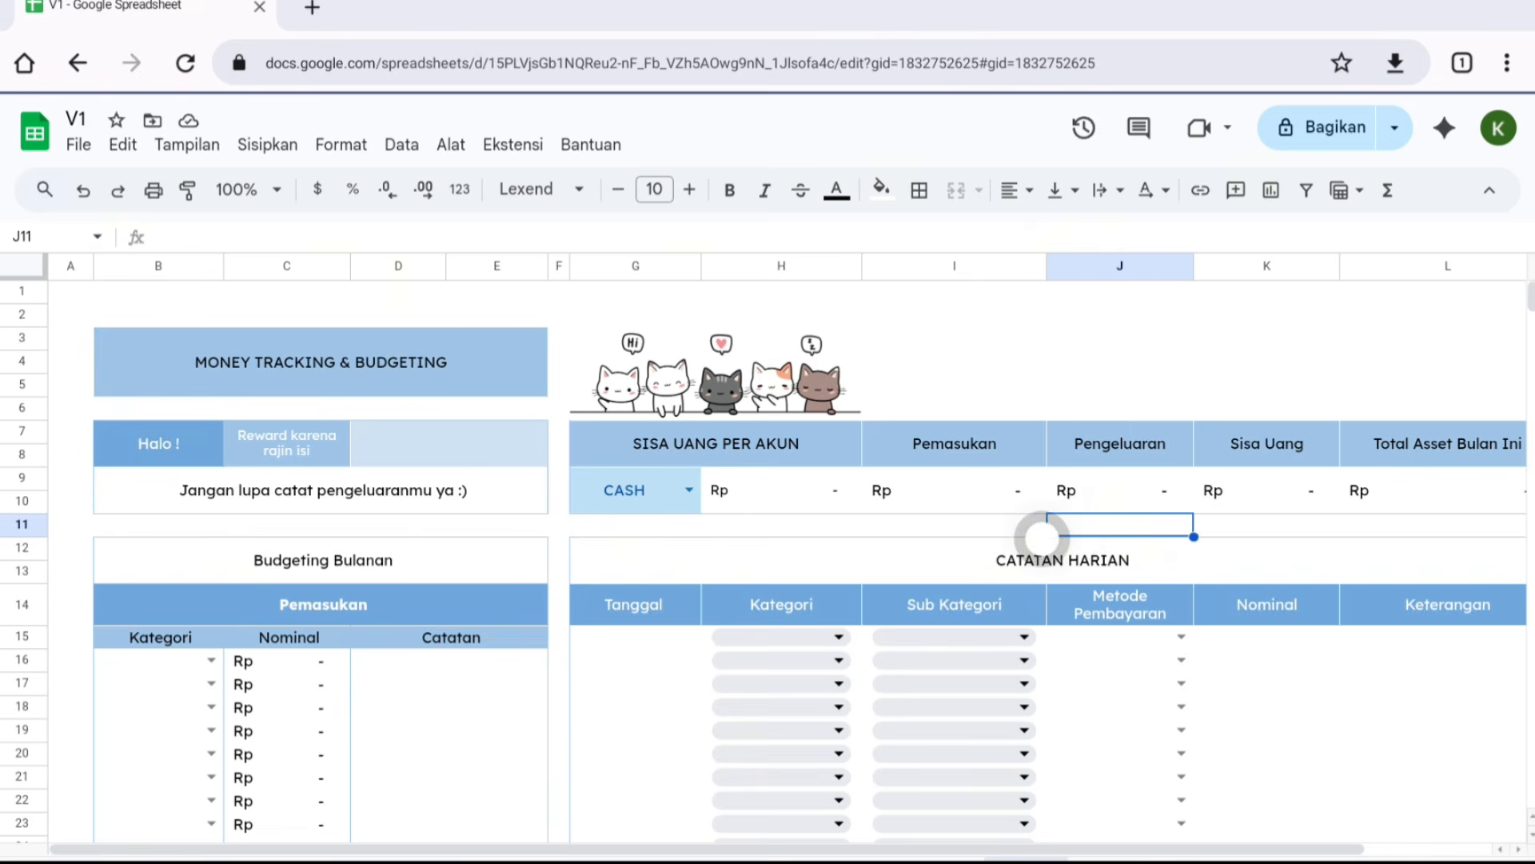
- Open the SET UP sheet and look over the account and category table
{"action": "scroll", "coordinate": [1043, 535], "scroll_direction": "down", "scroll_amount": 3}
{"action": "left_click", "coordinate": [438, 839]}
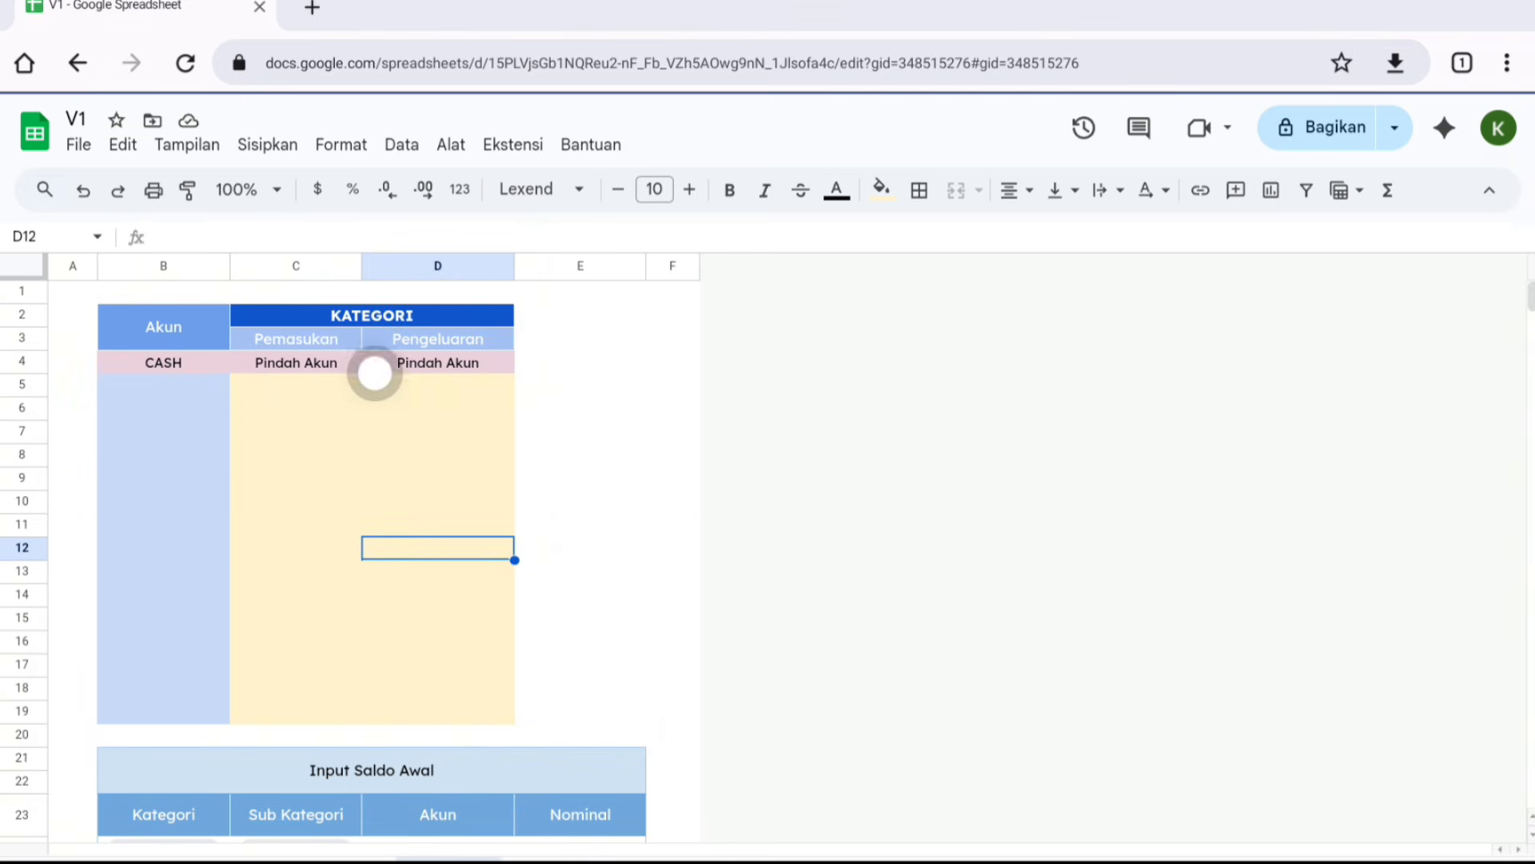
{"action": "scroll", "coordinate": [308, 564], "scroll_direction": "down", "scroll_amount": 3}
{"action": "scroll", "coordinate": [309, 565], "scroll_direction": "down", "scroll_amount": 1}
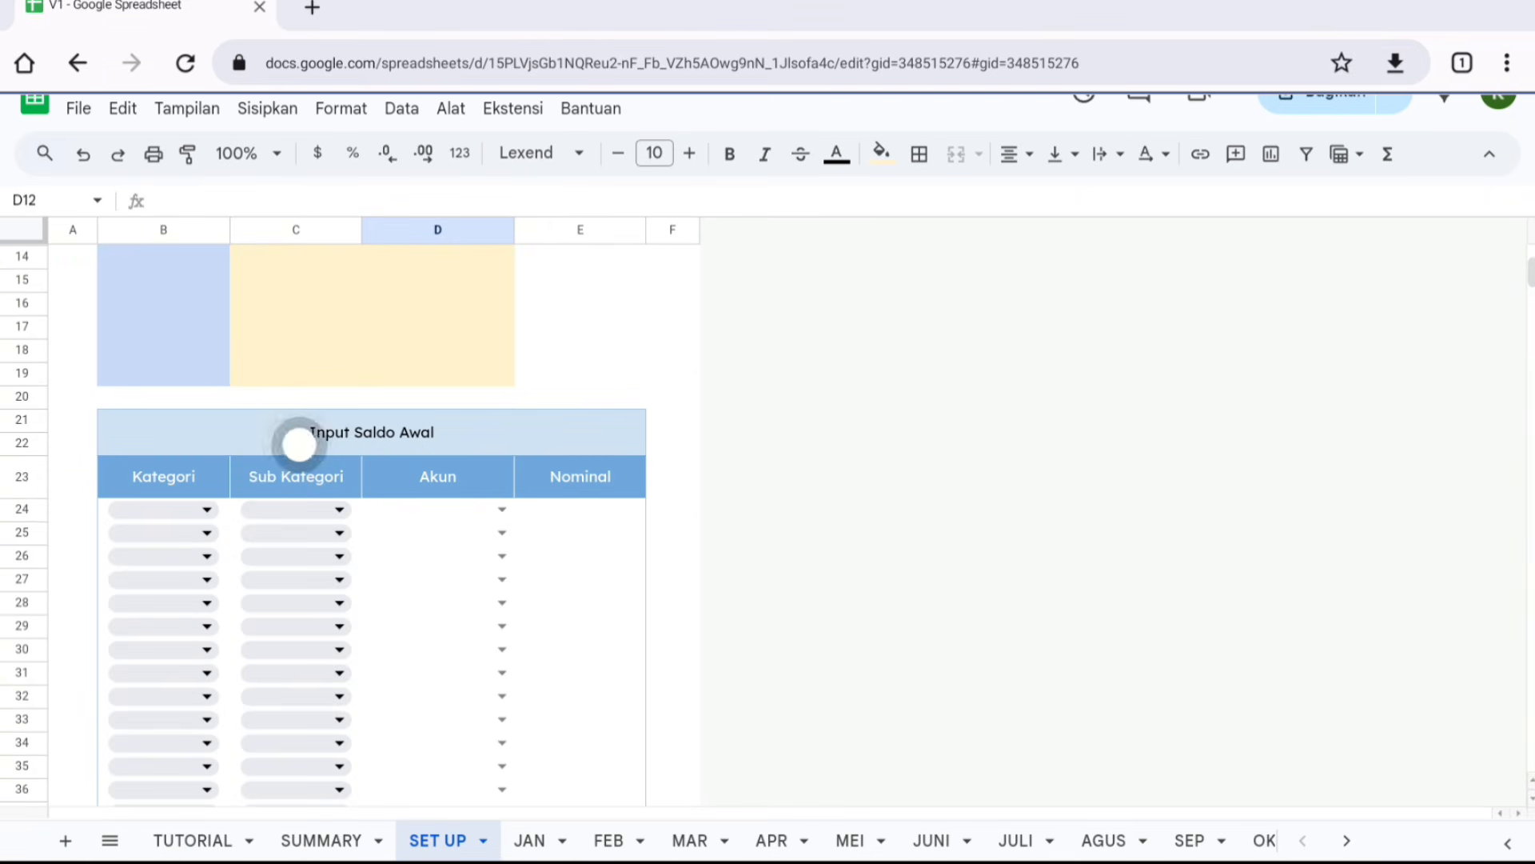
{"action": "scroll", "coordinate": [388, 676], "scroll_direction": "up", "scroll_amount": 4}
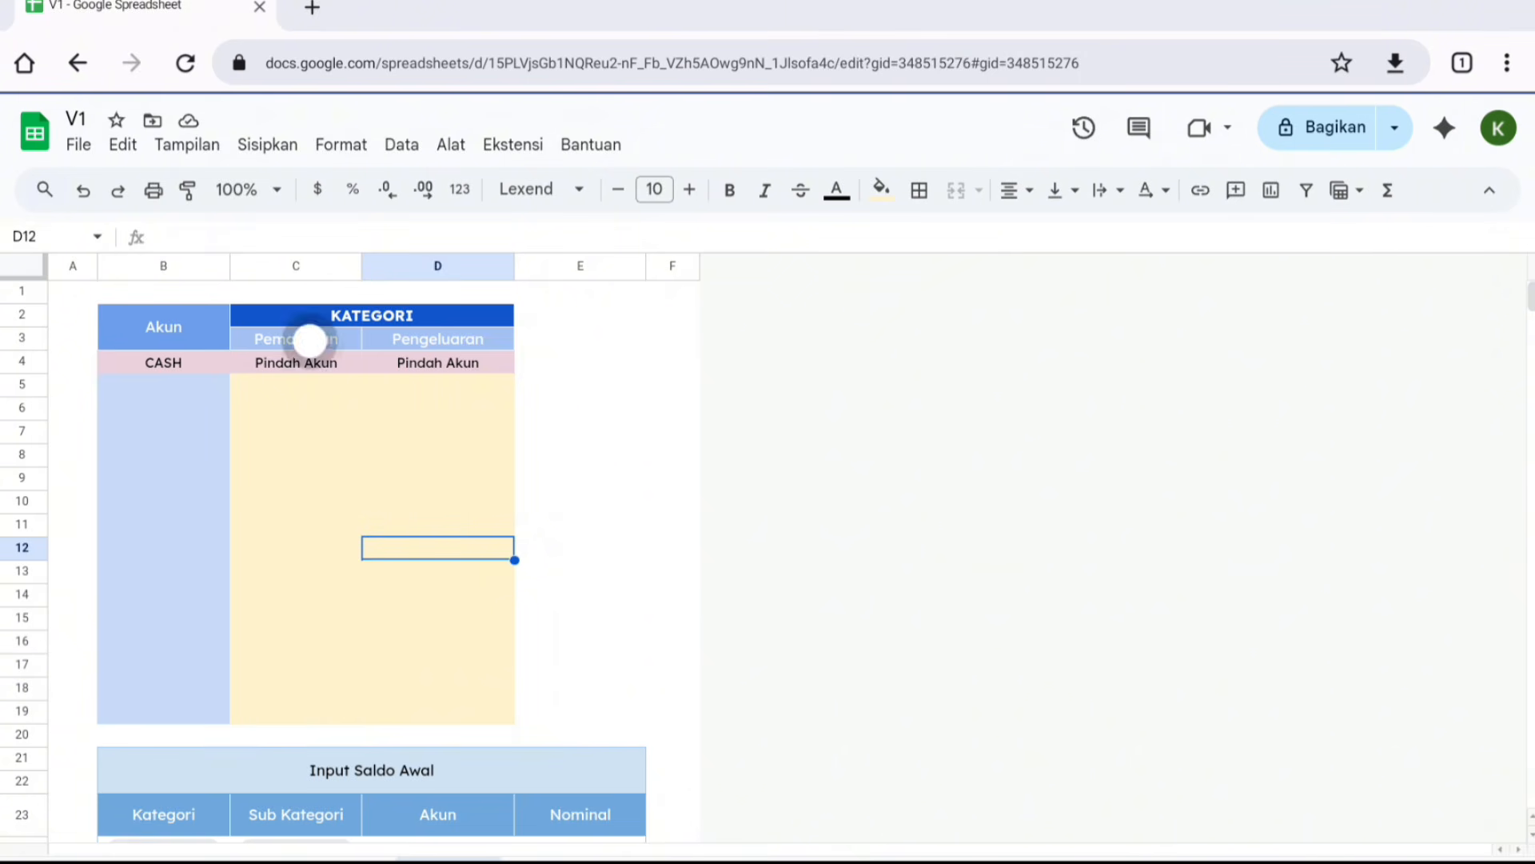
{"action": "left_click", "coordinate": [319, 522]}
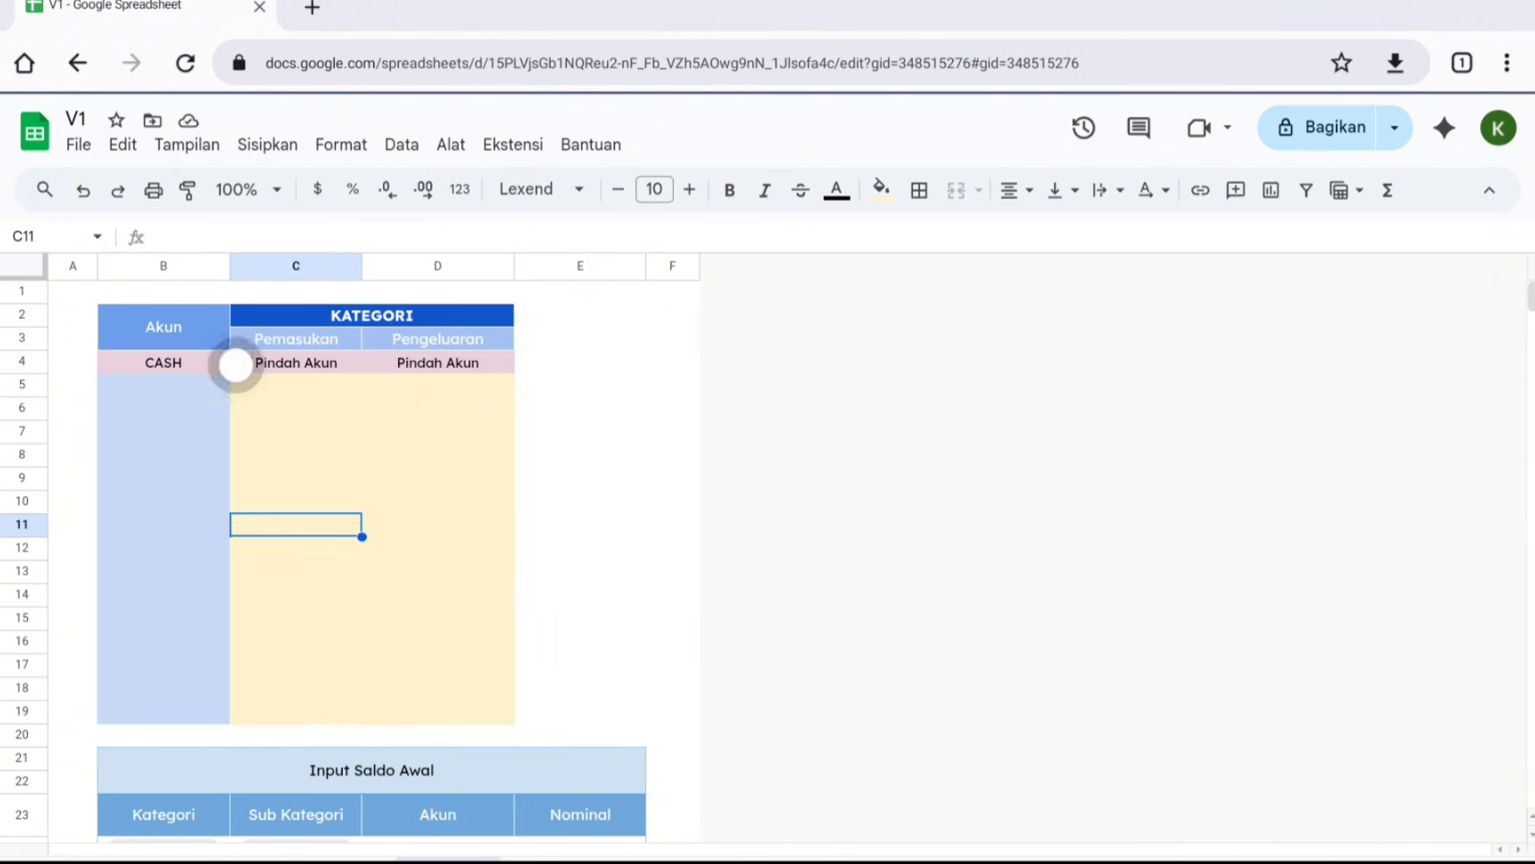
{"action": "left_click", "coordinate": [206, 324]}
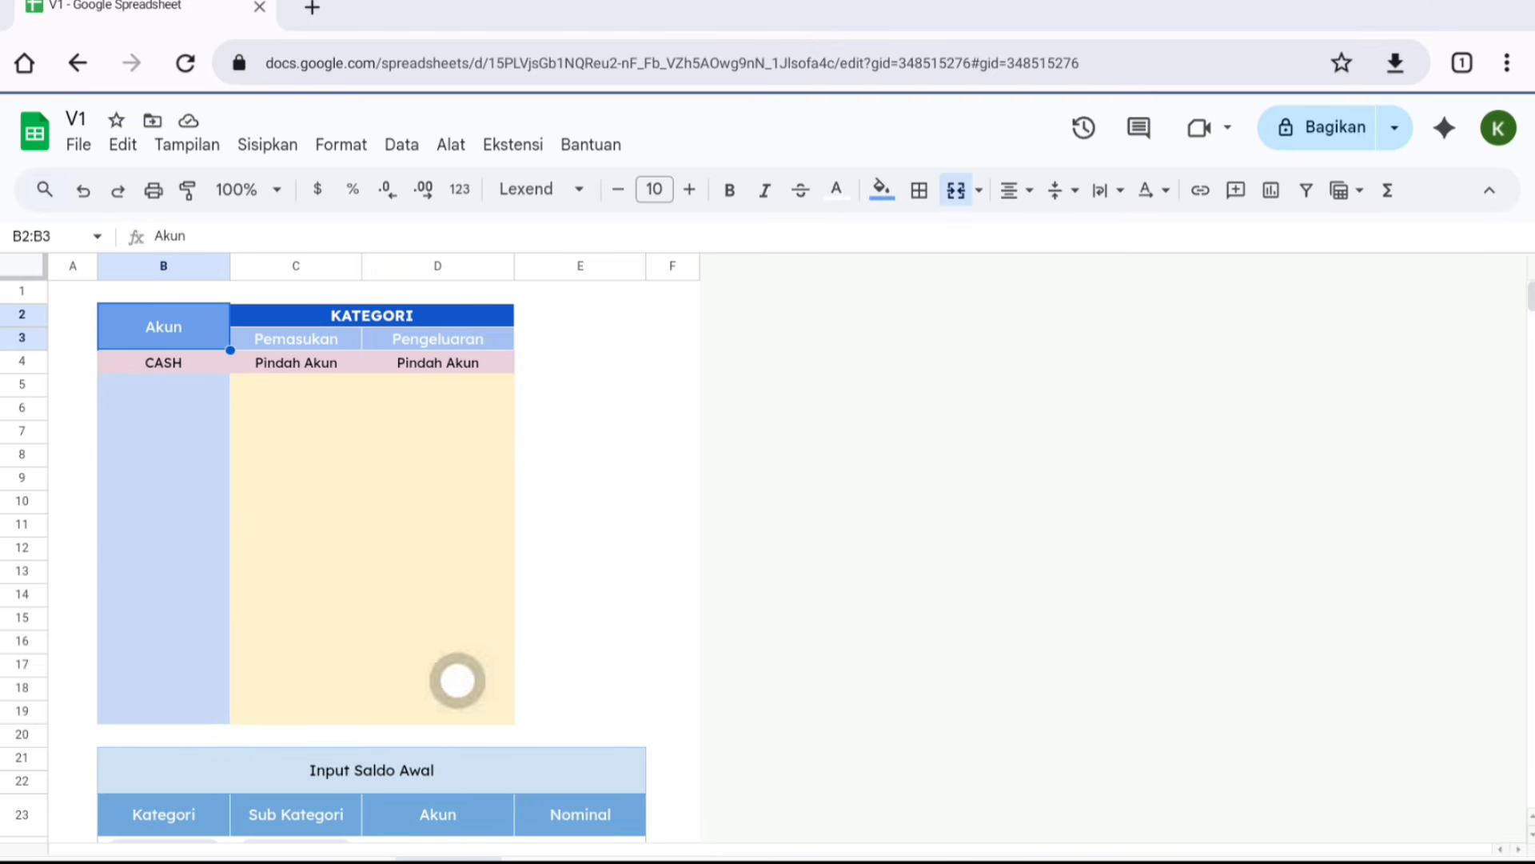
{"action": "left_click", "coordinate": [164, 363]}
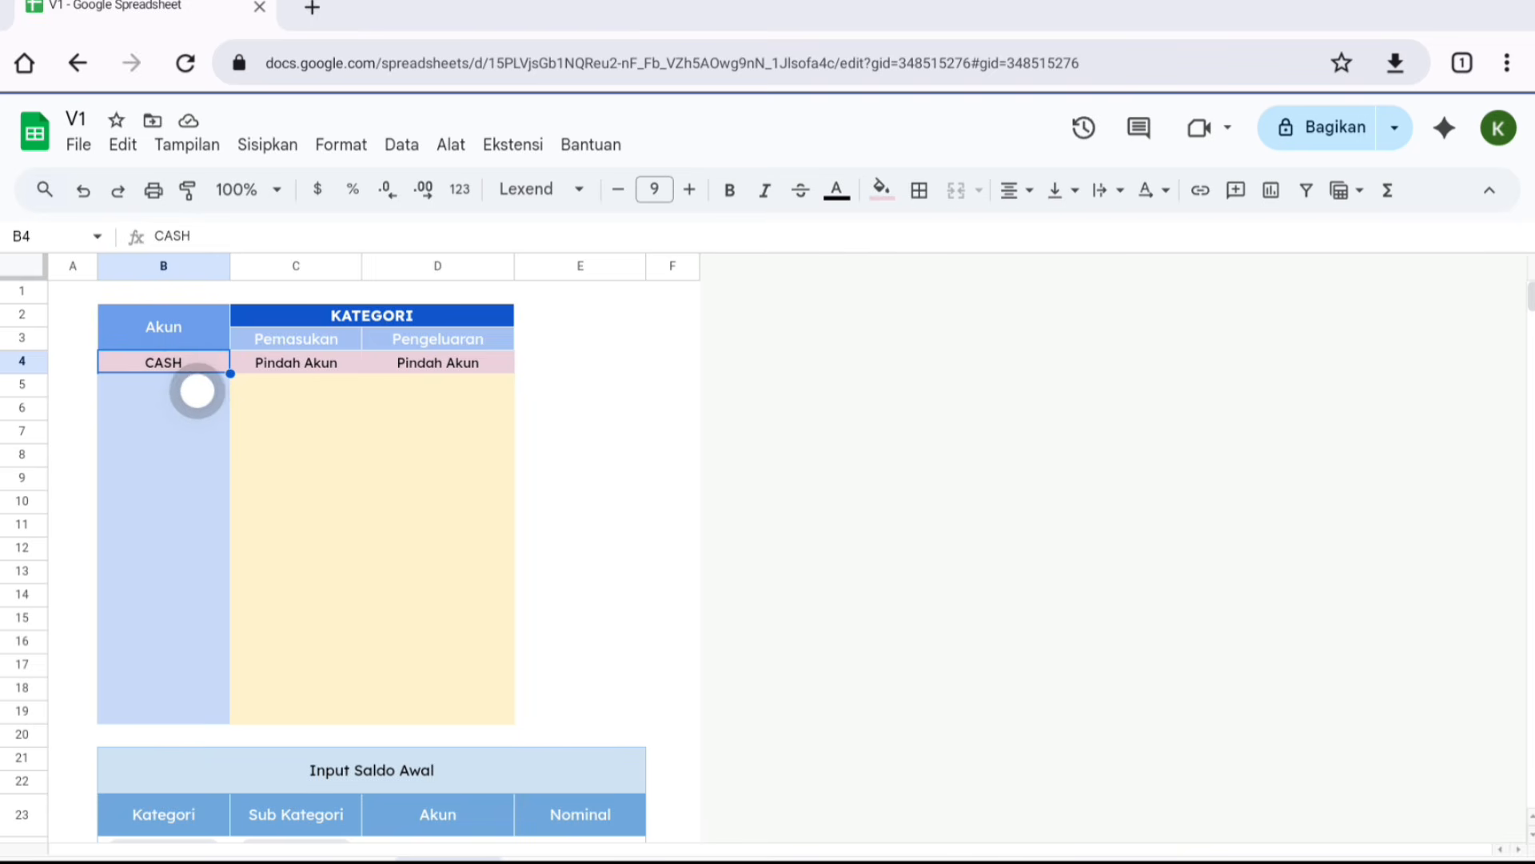
{"action": "left_click", "coordinate": [197, 391]}
{"action": "left_click", "coordinate": [192, 408]}
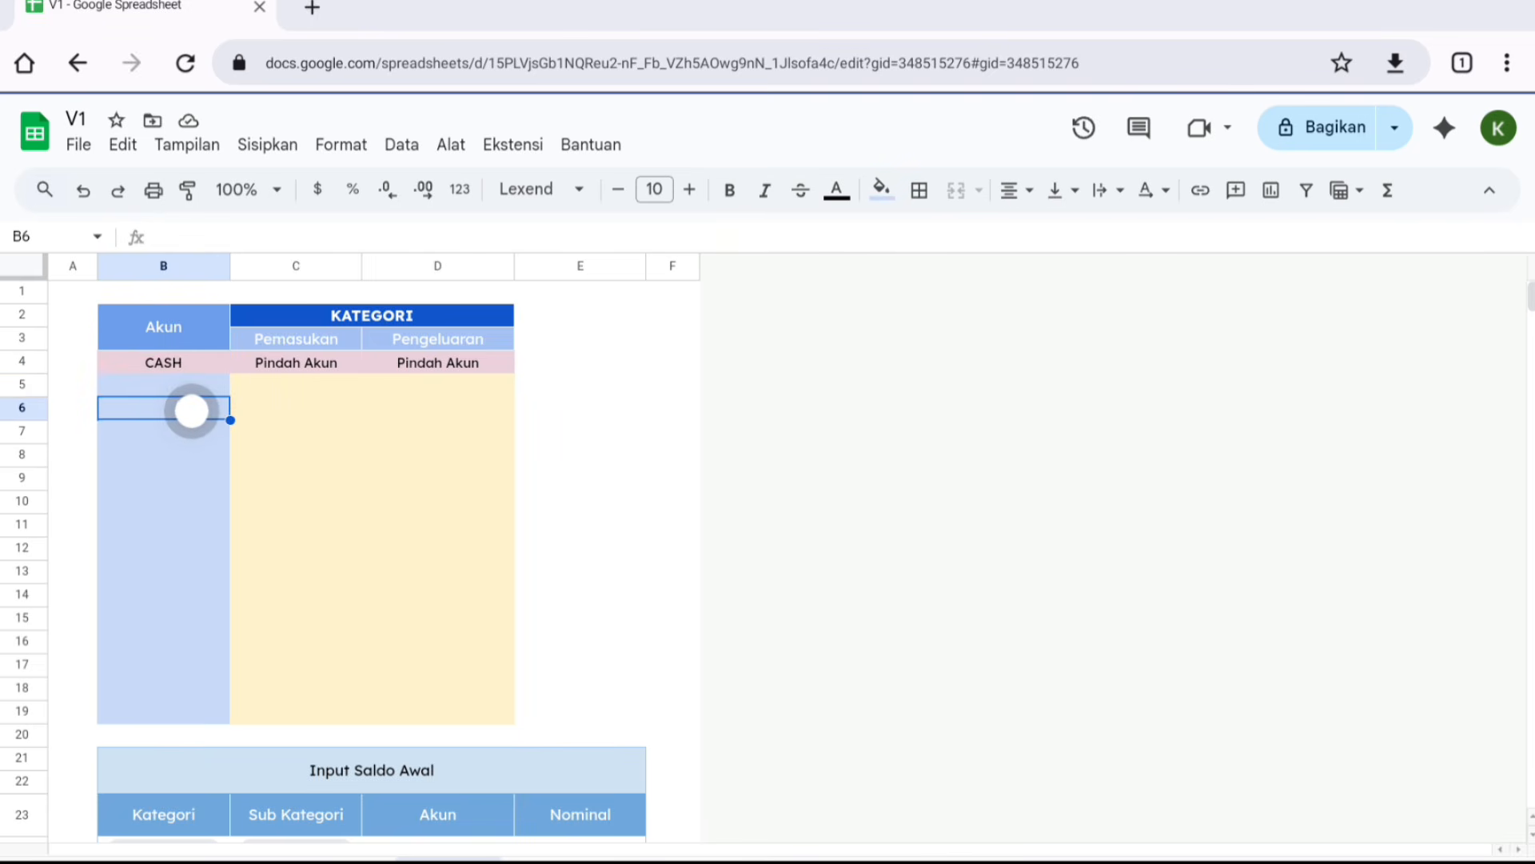
{"action": "left_click", "coordinate": [195, 449]}
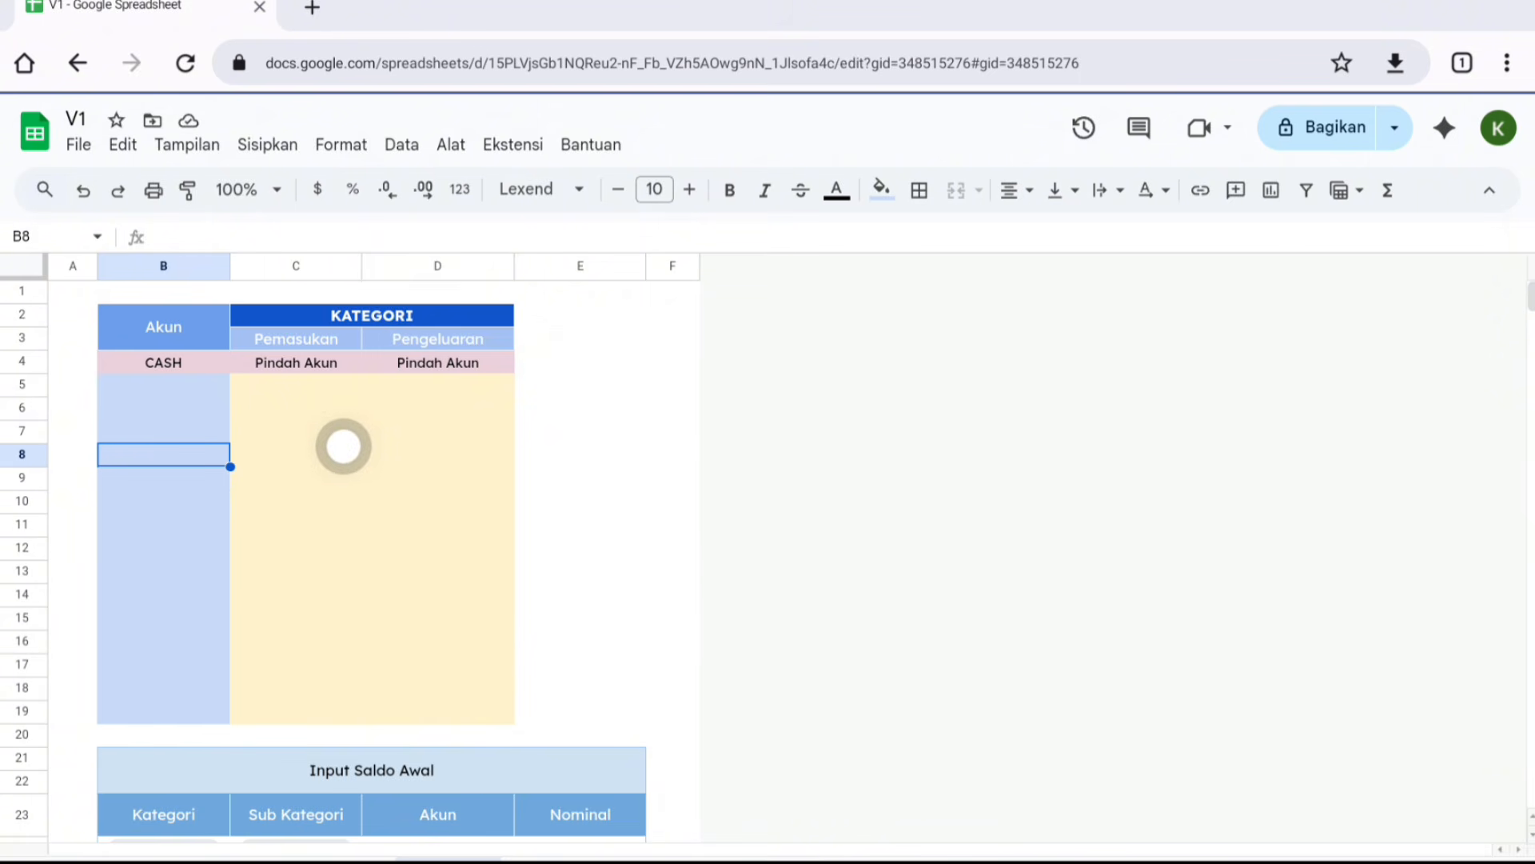
{"action": "left_click_drag", "start_coordinate": [206, 356], "coordinate": [411, 358]}
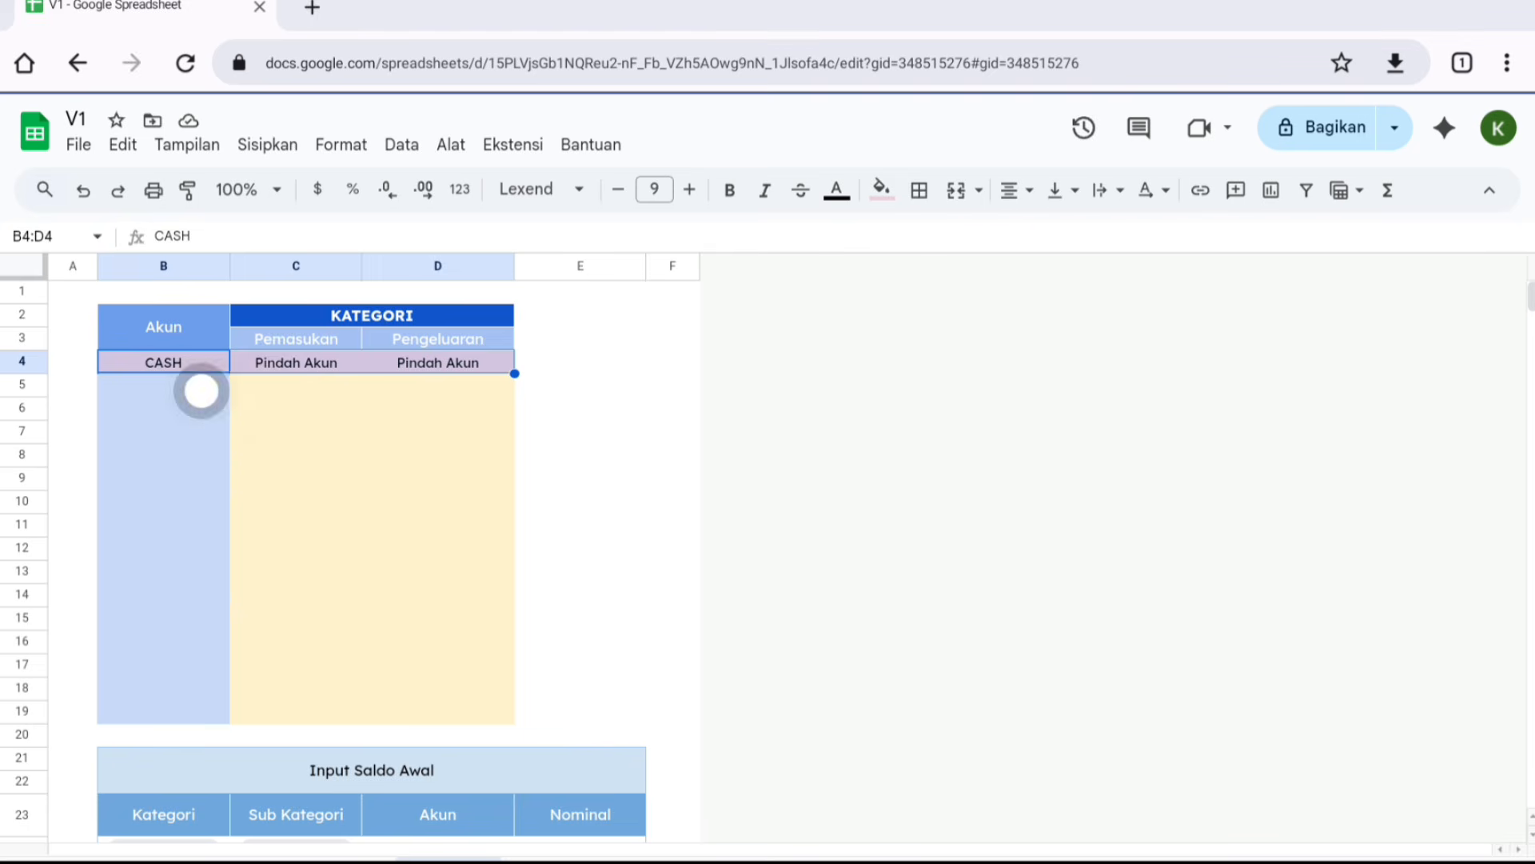
{"action": "left_click", "coordinate": [291, 409]}
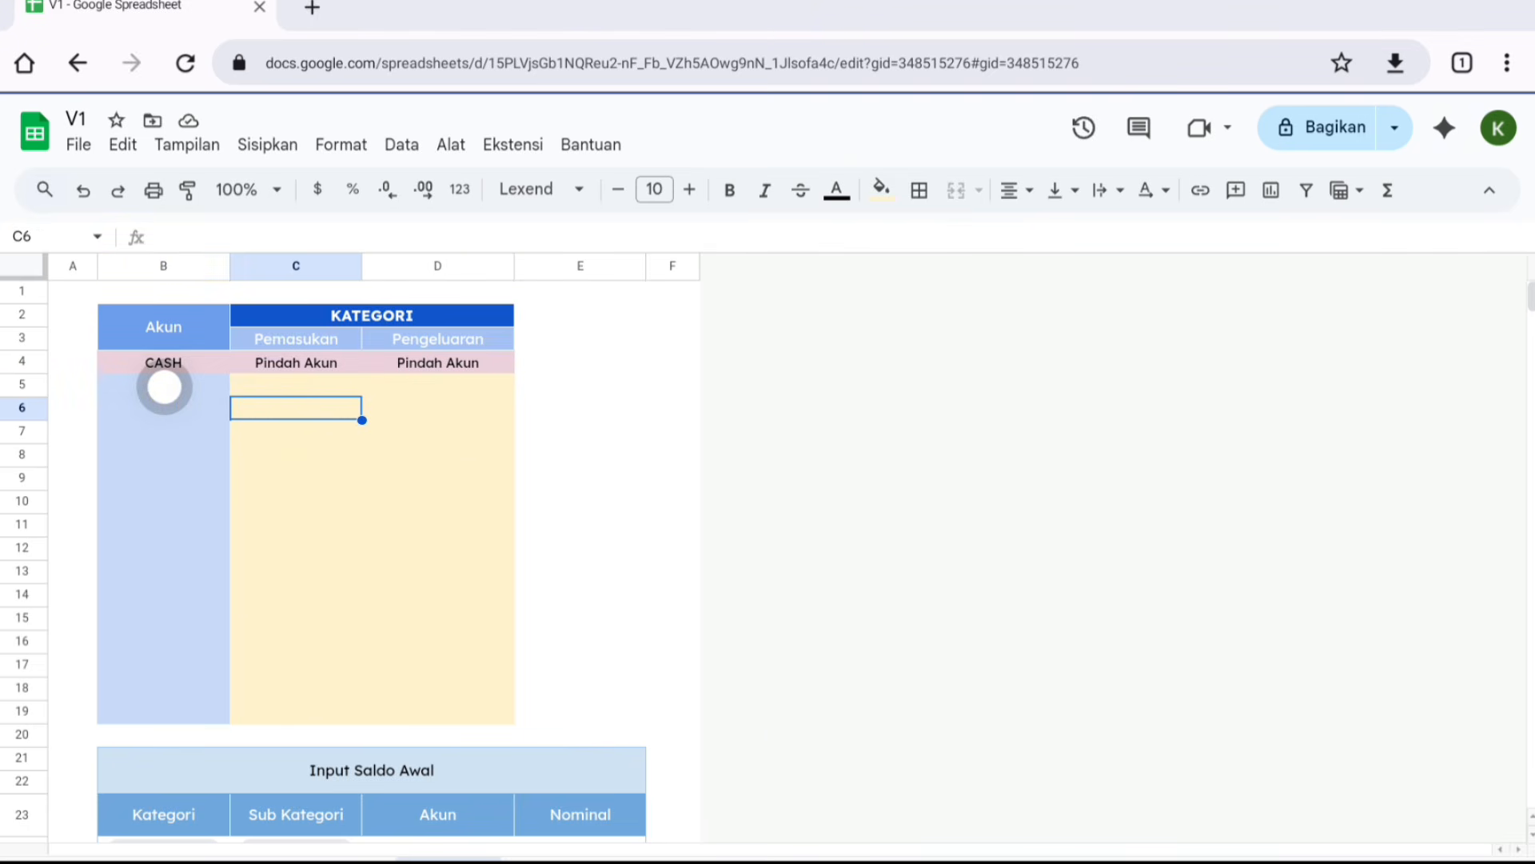
- Add the accounts BCA, SHOPEEPAY, SEABANK and GOPAY under CASH in the Akun column
{"action": "left_click", "coordinate": [164, 384]}
{"action": "type", "text": "BCA"}
{"action": "key", "text": "Return"}
{"action": "type", "text": "SHOPEEPAY"}
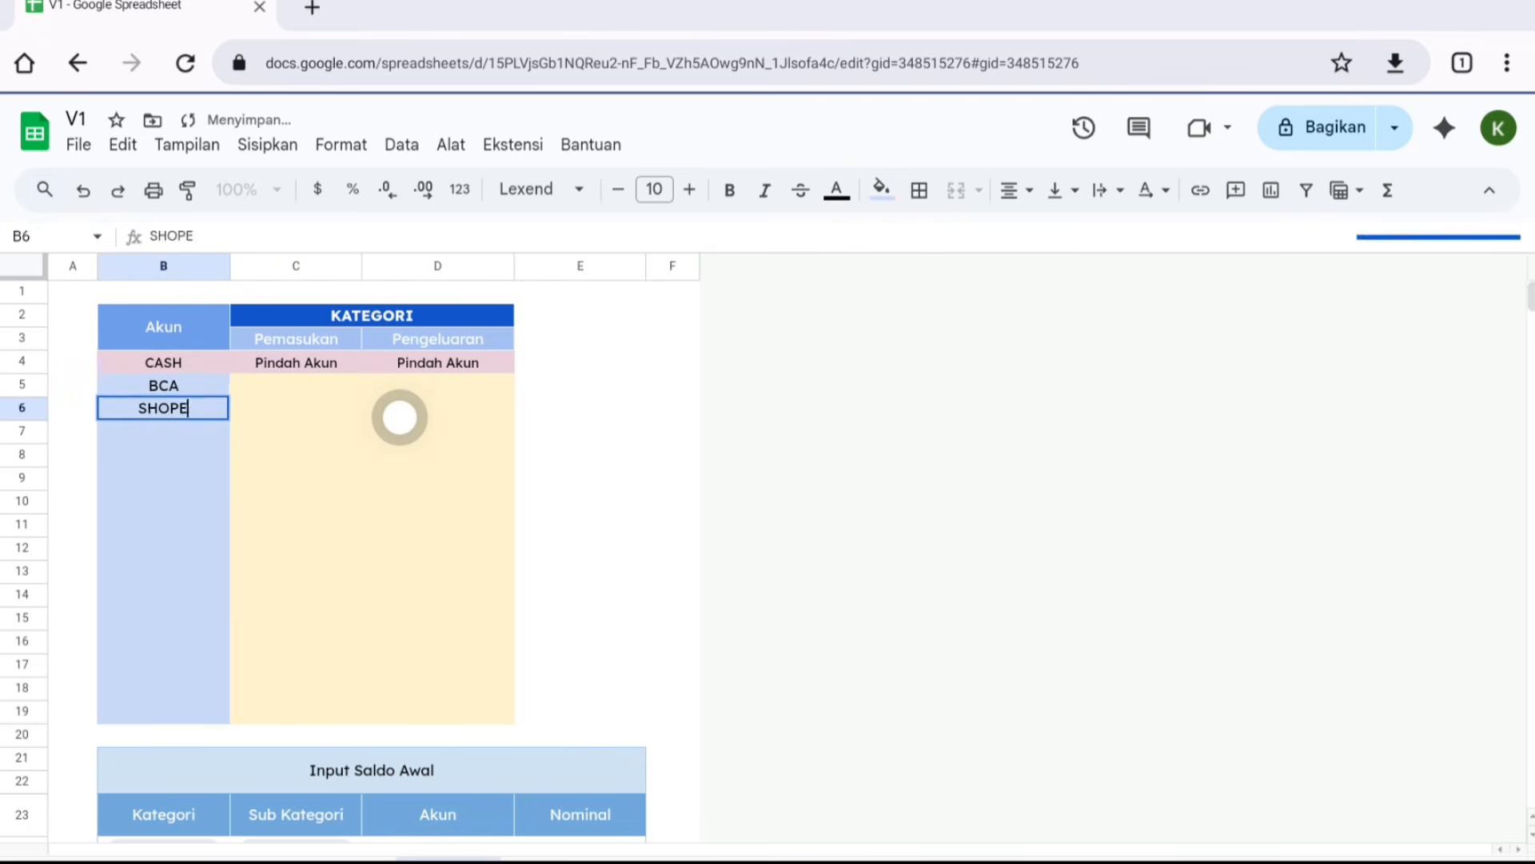
{"action": "key", "text": "Return"}
{"action": "type", "text": "SEABANK"}
- Add the income categories Gaji and Lainnya under Pemasukan
{"action": "key", "text": "Return"}
{"action": "type", "text": "GOPAY"}
{"action": "left_click", "coordinate": [296, 385]}
{"action": "type", "text": "Gaji"}
- Add the expense categories Uang Saku, Keluarga, Transportasi, Anabul and Lainnya under Pengeluaran
{"action": "key", "text": "Return"}
{"action": "type", "text": "Lainnya"}
{"action": "left_click", "coordinate": [437, 385]}
{"action": "type", "text": "Uang Saku "}
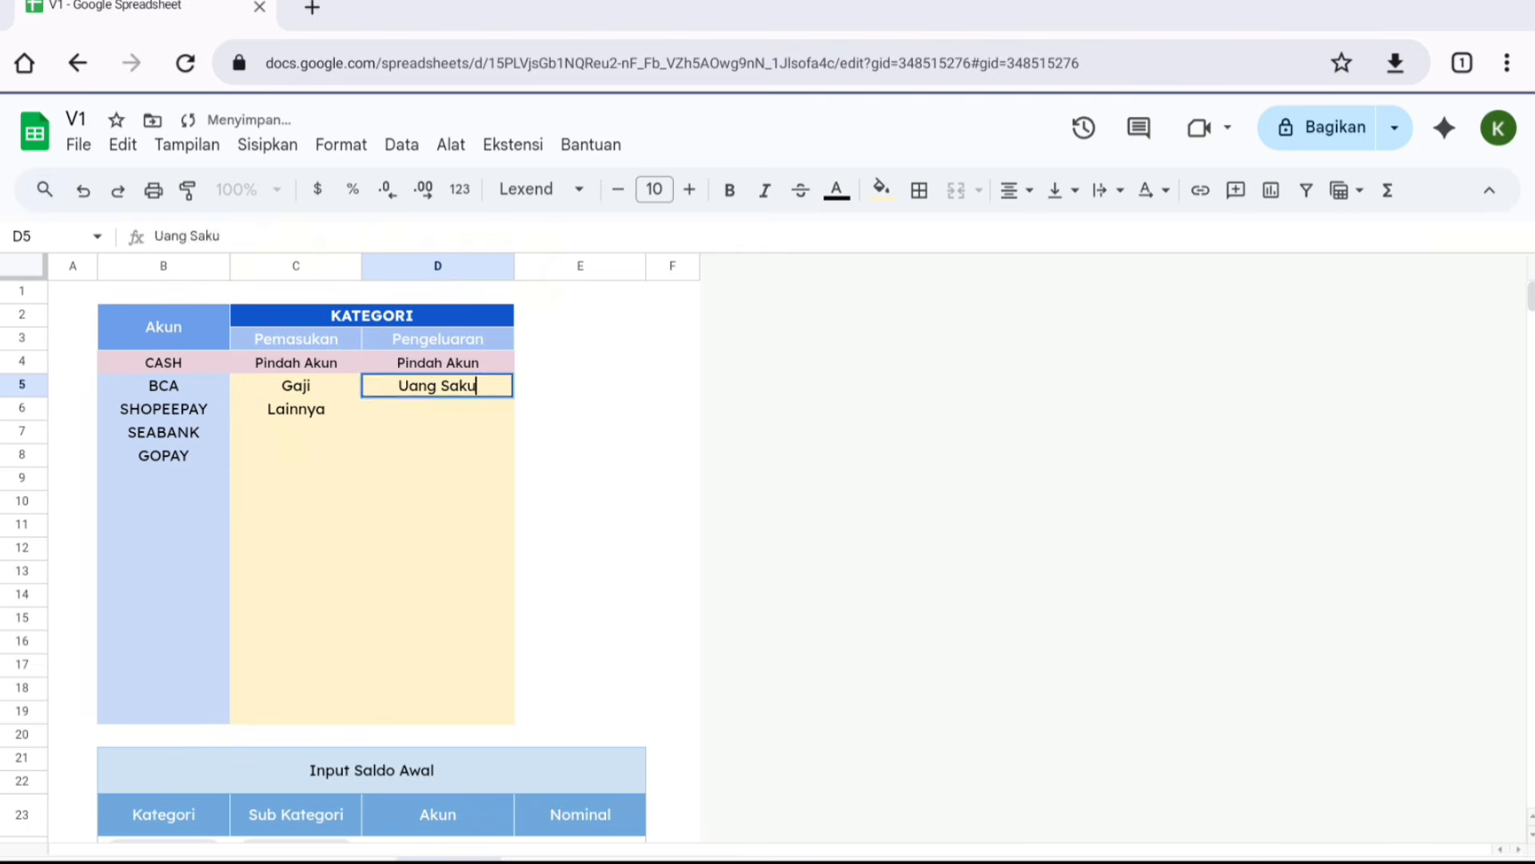
{"action": "type", "text": "Keluarga Transportasi "}
{"action": "type", "text": "Anabul"}
{"action": "key", "text": "Return"}
{"action": "type", "text": "Lainnya"}
{"action": "left_click", "coordinate": [620, 547]}
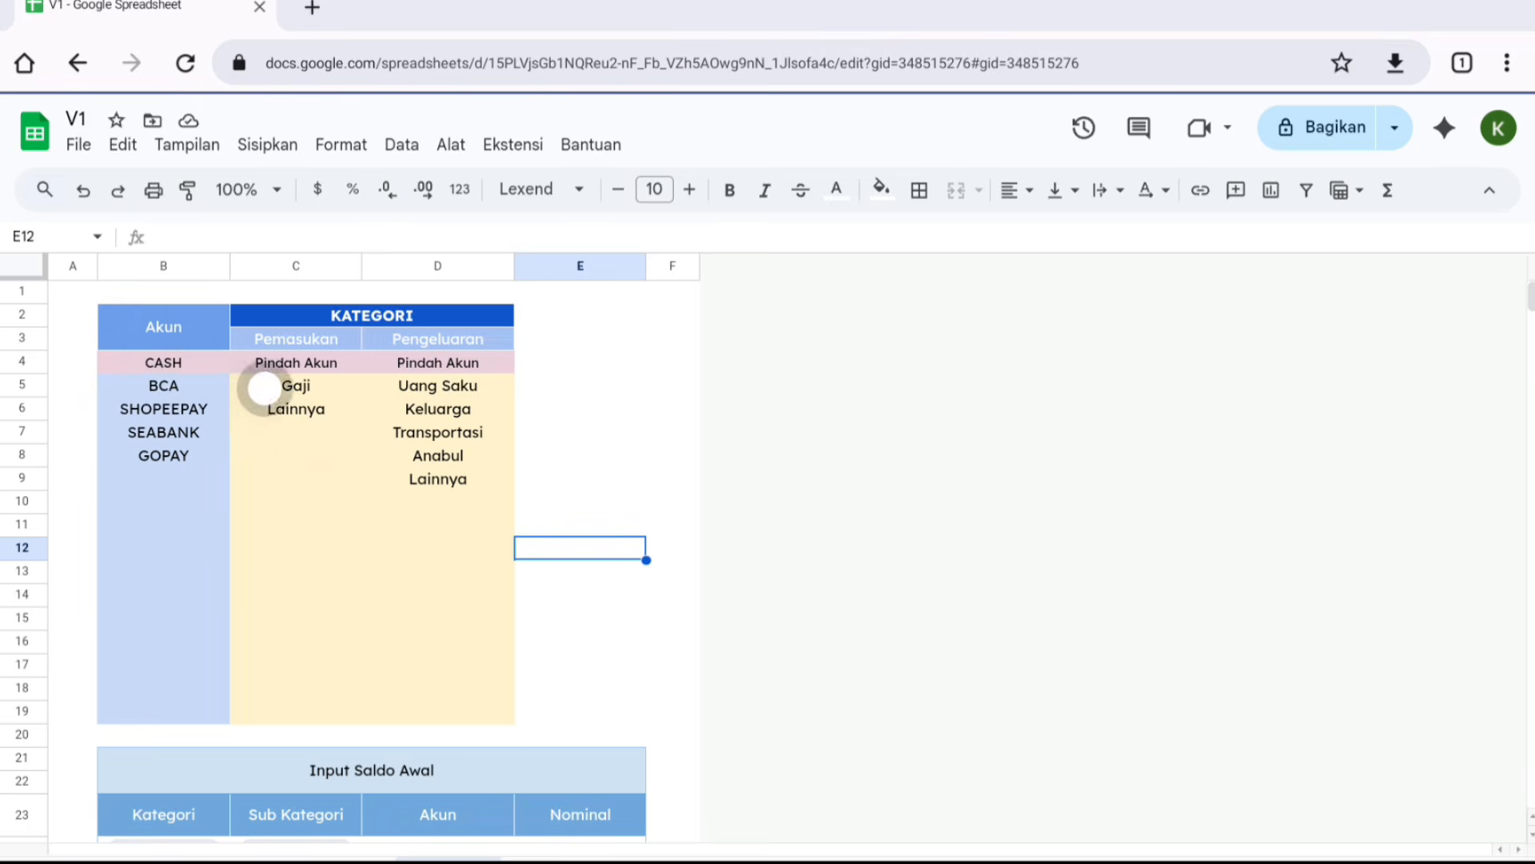
- In Input Saldo Awal, set the first row to Saldo, Saldo Awal and account CASH
{"action": "scroll", "coordinate": [264, 388], "scroll_direction": "down", "scroll_amount": 5}
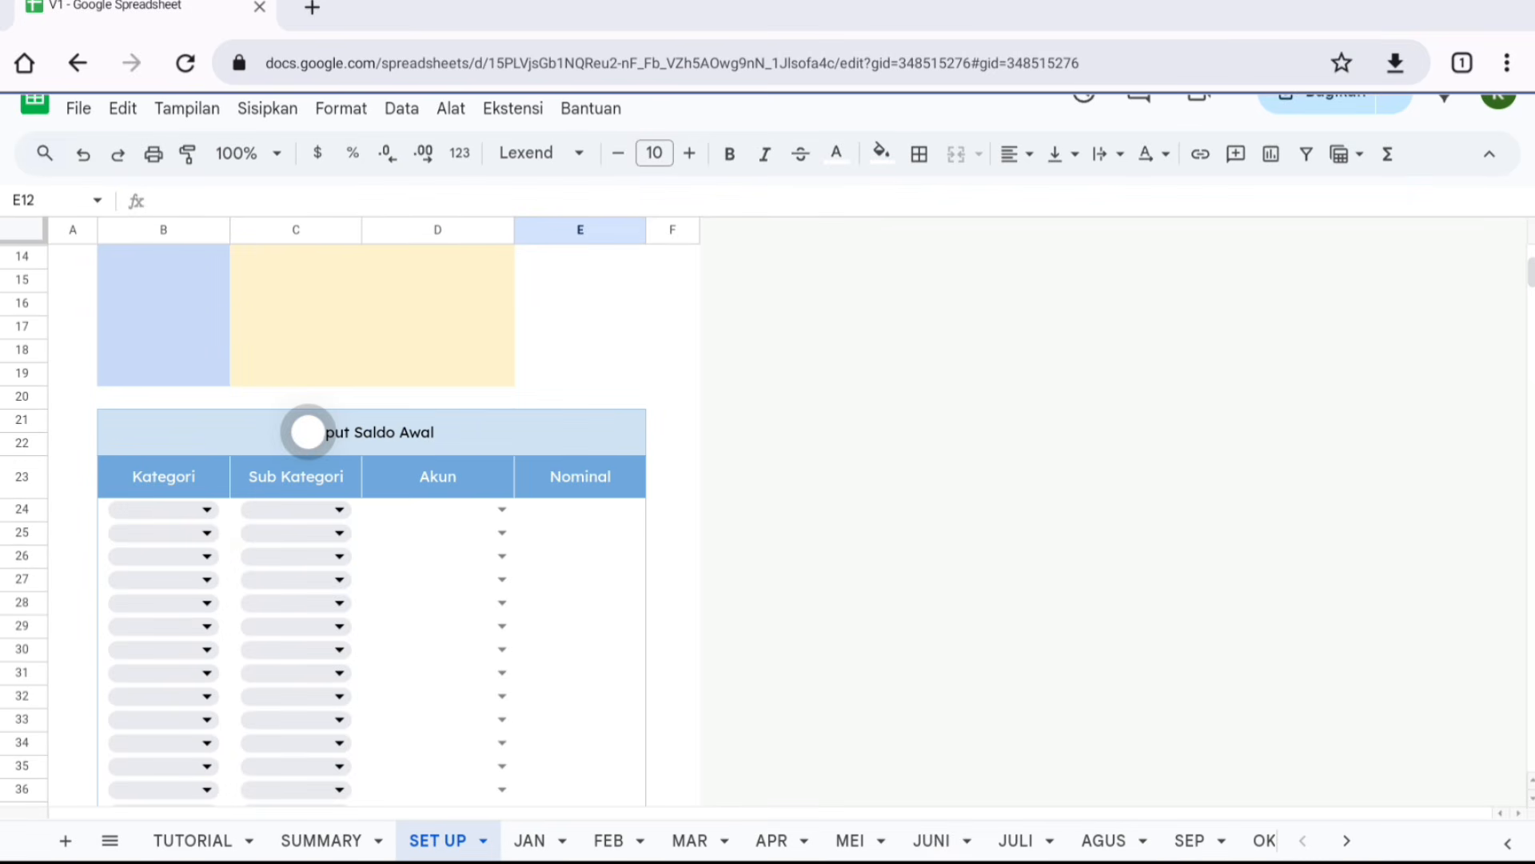
{"action": "scroll", "coordinate": [308, 432], "scroll_direction": "down", "scroll_amount": 2}
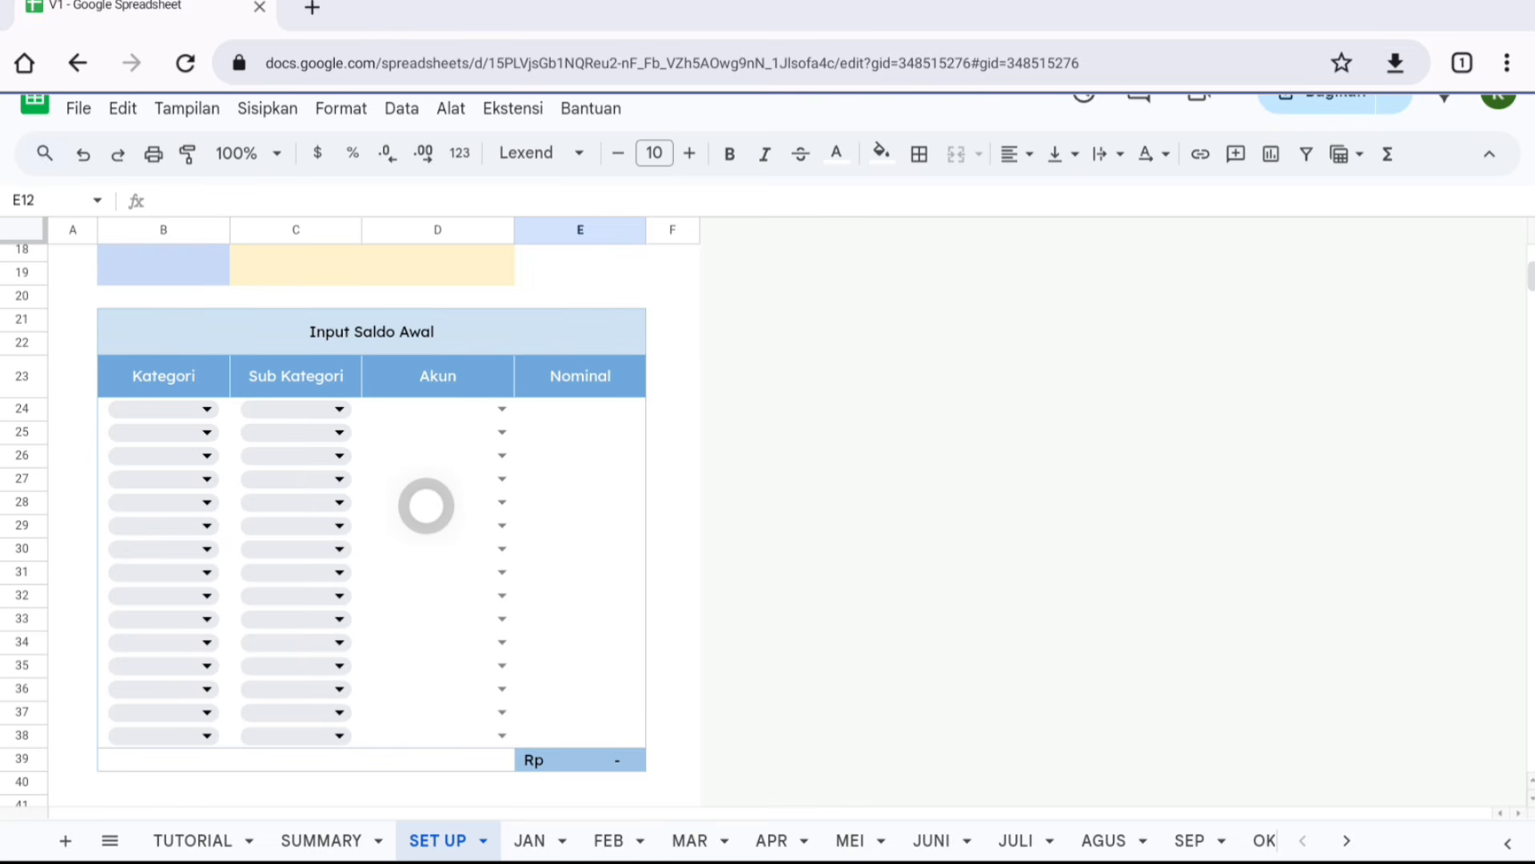
{"action": "left_click", "coordinate": [170, 408]}
{"action": "left_click", "coordinate": [160, 436]}
{"action": "left_click", "coordinate": [320, 409]}
{"action": "left_click", "coordinate": [293, 437]}
{"action": "left_click", "coordinate": [497, 409]}
{"action": "left_click", "coordinate": [483, 439]}
- Set Kategori Saldo and Sub Kategori Saldo Awal for the next three rows, with accounts BCA, SHOPEEPAY and SEABANK
{"action": "left_click", "coordinate": [176, 433]}
{"action": "left_click", "coordinate": [160, 460]}
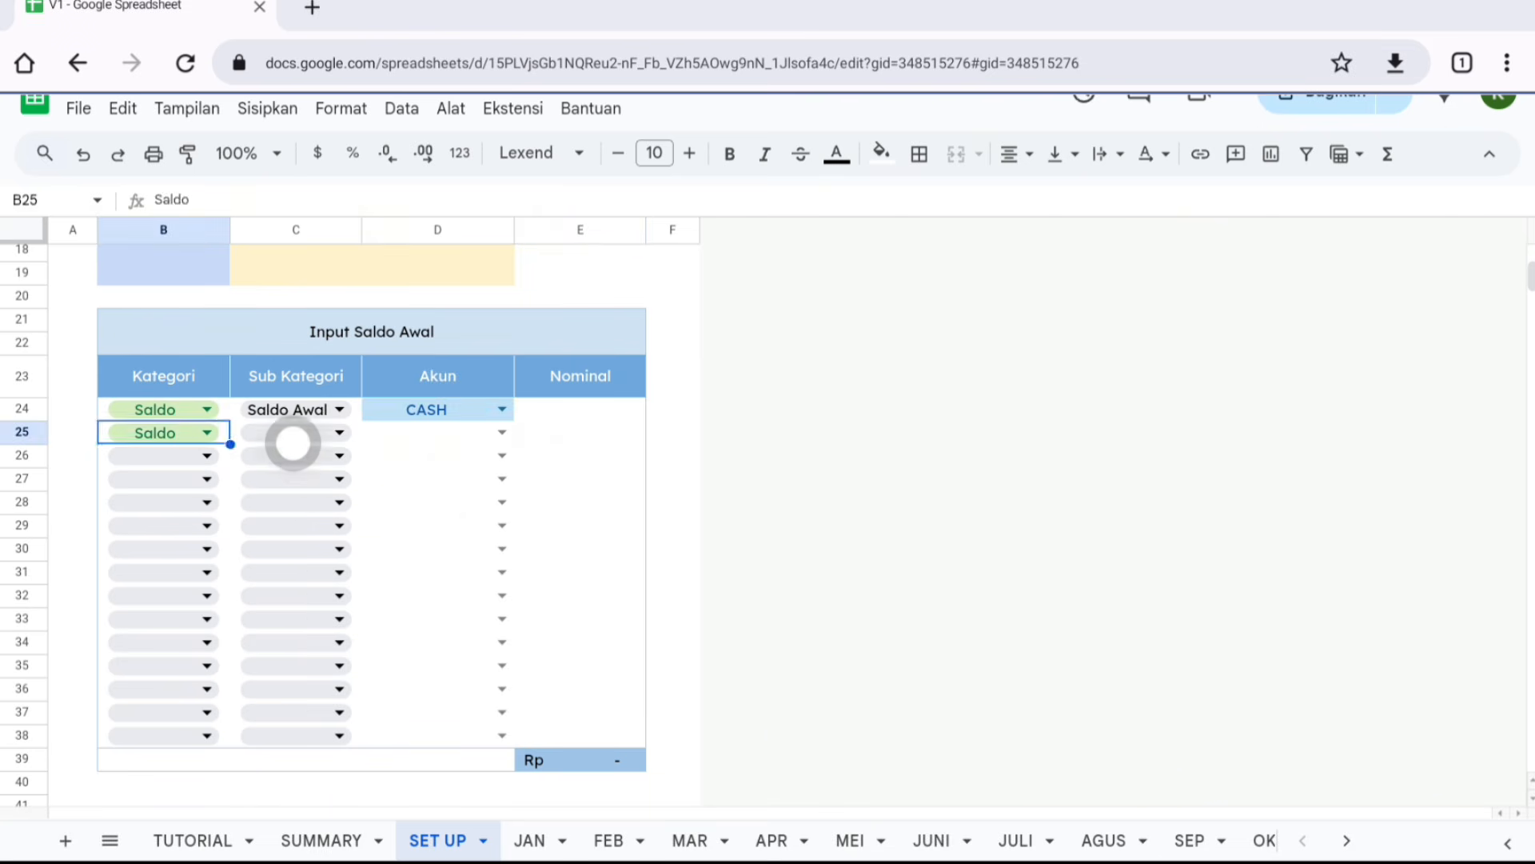
{"action": "left_click", "coordinate": [304, 434]}
{"action": "left_click", "coordinate": [293, 459]}
{"action": "left_click", "coordinate": [184, 457]}
{"action": "left_click", "coordinate": [164, 482]}
{"action": "left_click", "coordinate": [312, 457]}
{"action": "left_click", "coordinate": [293, 482]}
{"action": "left_click", "coordinate": [189, 480]}
{"action": "left_click", "coordinate": [163, 506]}
- Enter starting balances of 100.000 for CASH, 1.000.000 for BCA, 90000 for SHOPEEPAY and 80000 for SEABANK
{"action": "type", "text": "1.000.000"}
{"action": "key", "text": "Return"}
{"action": "type", "text": "90000"}
{"action": "key", "text": "Return"}
{"action": "type", "text": "80000"}
{"action": "left_click", "coordinate": [672, 666]}
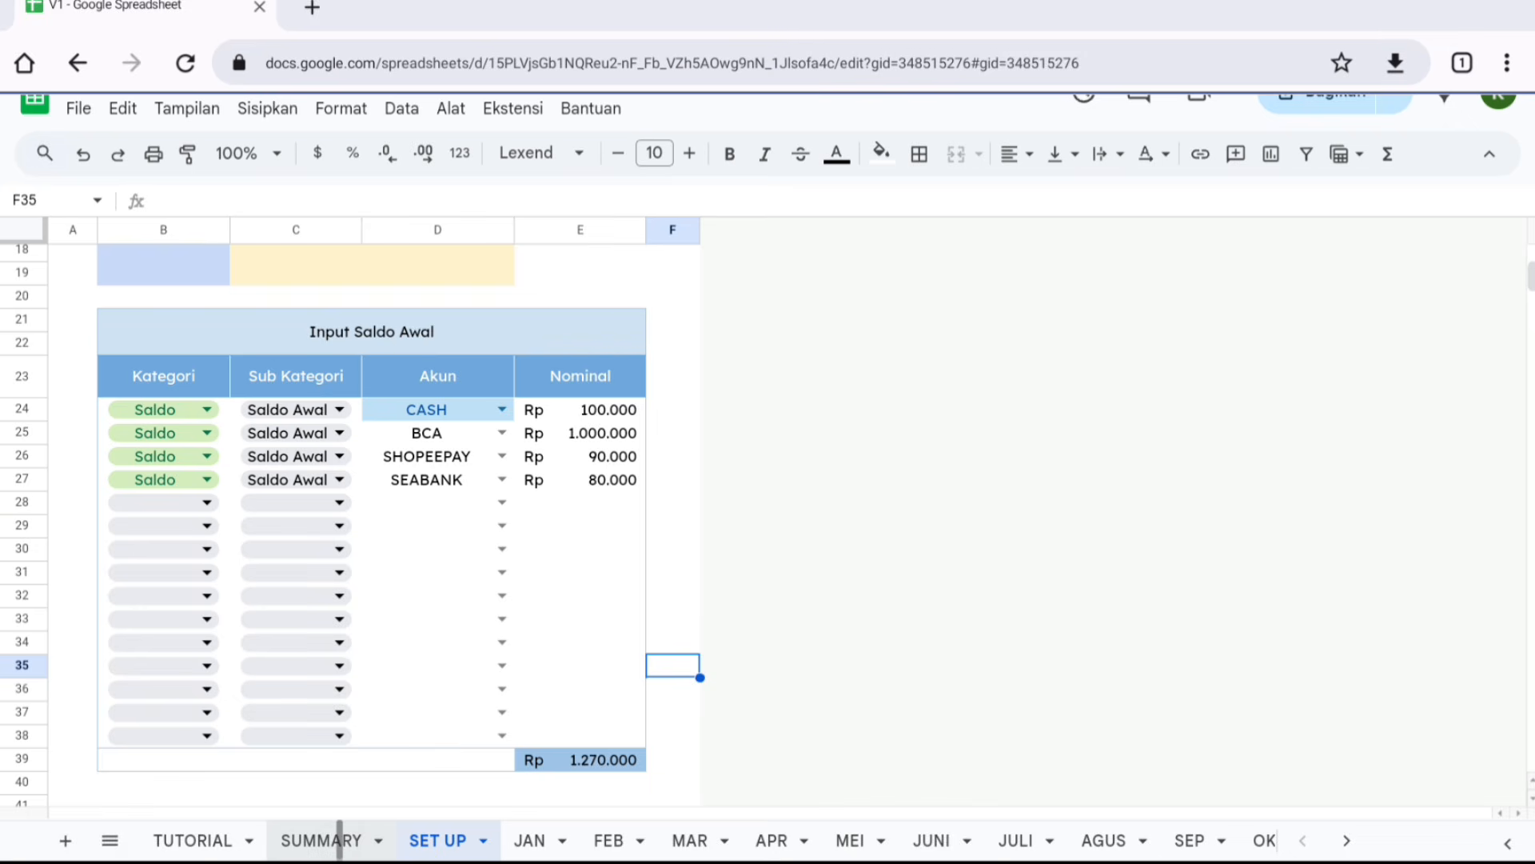
- Move the SUMMARY sheet after SET UP and set its Detail Akun slots to BCA, SHOPEEPAY and SEABANK
{"action": "left_click", "coordinate": [318, 840]}
{"action": "left_click_drag", "start_coordinate": [319, 840], "coordinate": [420, 838]}
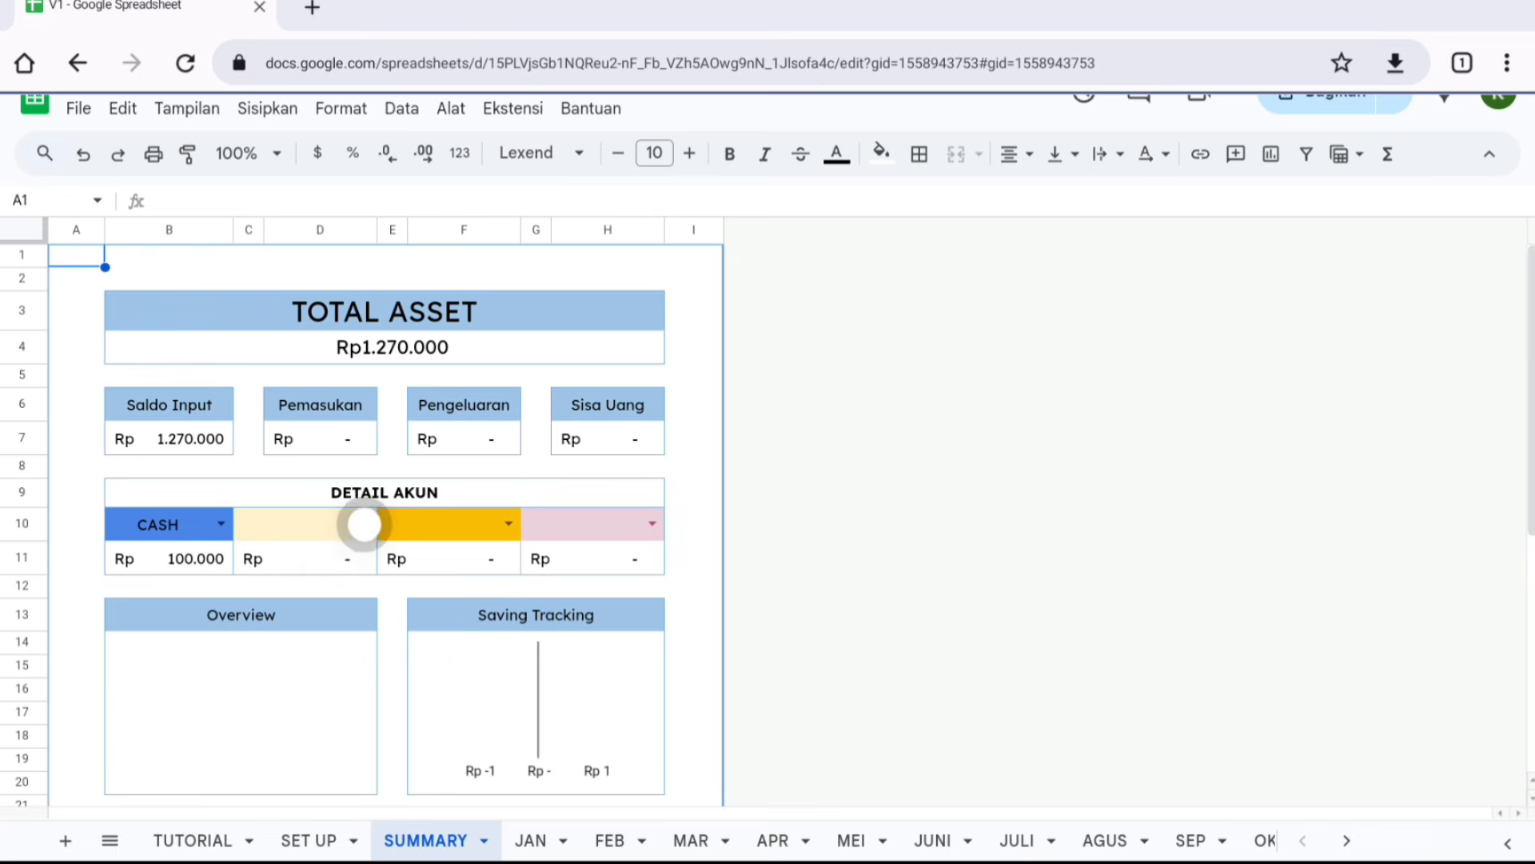
{"action": "left_click", "coordinate": [363, 525]}
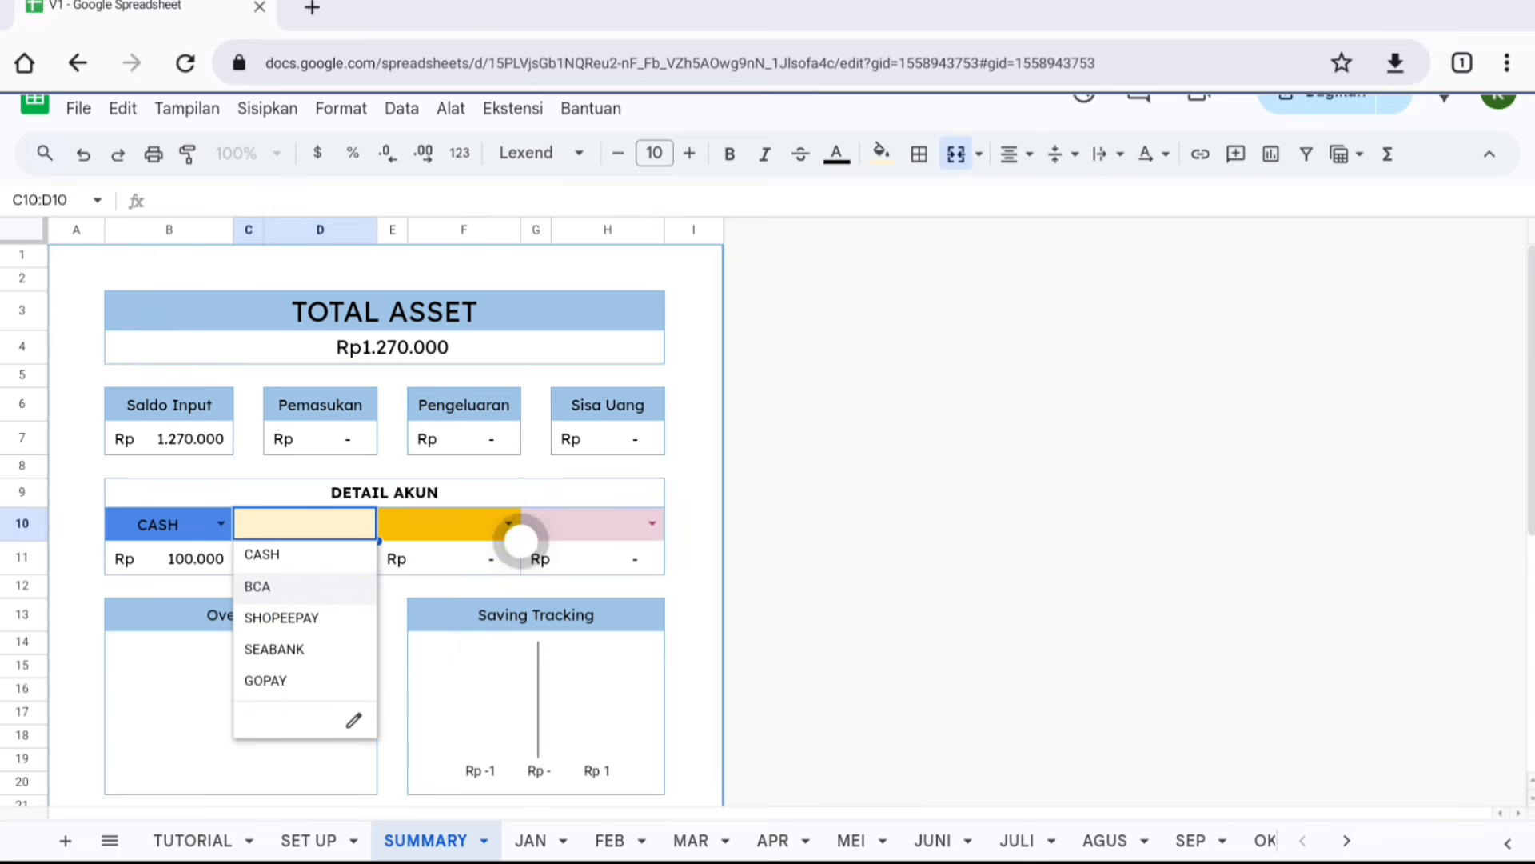
{"action": "left_click", "coordinate": [329, 585]}
{"action": "left_click", "coordinate": [510, 522]}
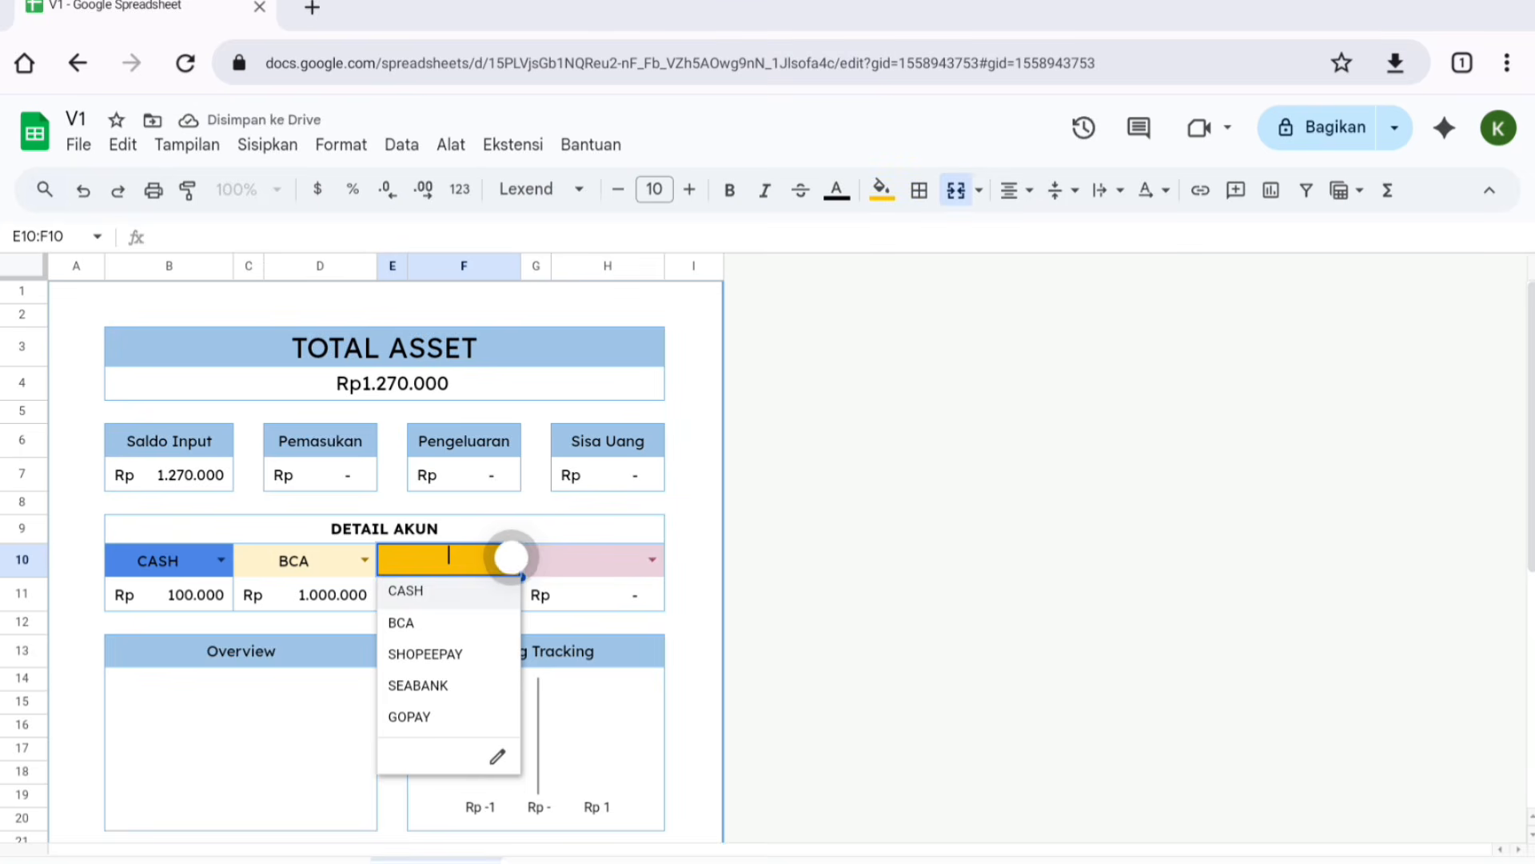
{"action": "left_click", "coordinate": [459, 649]}
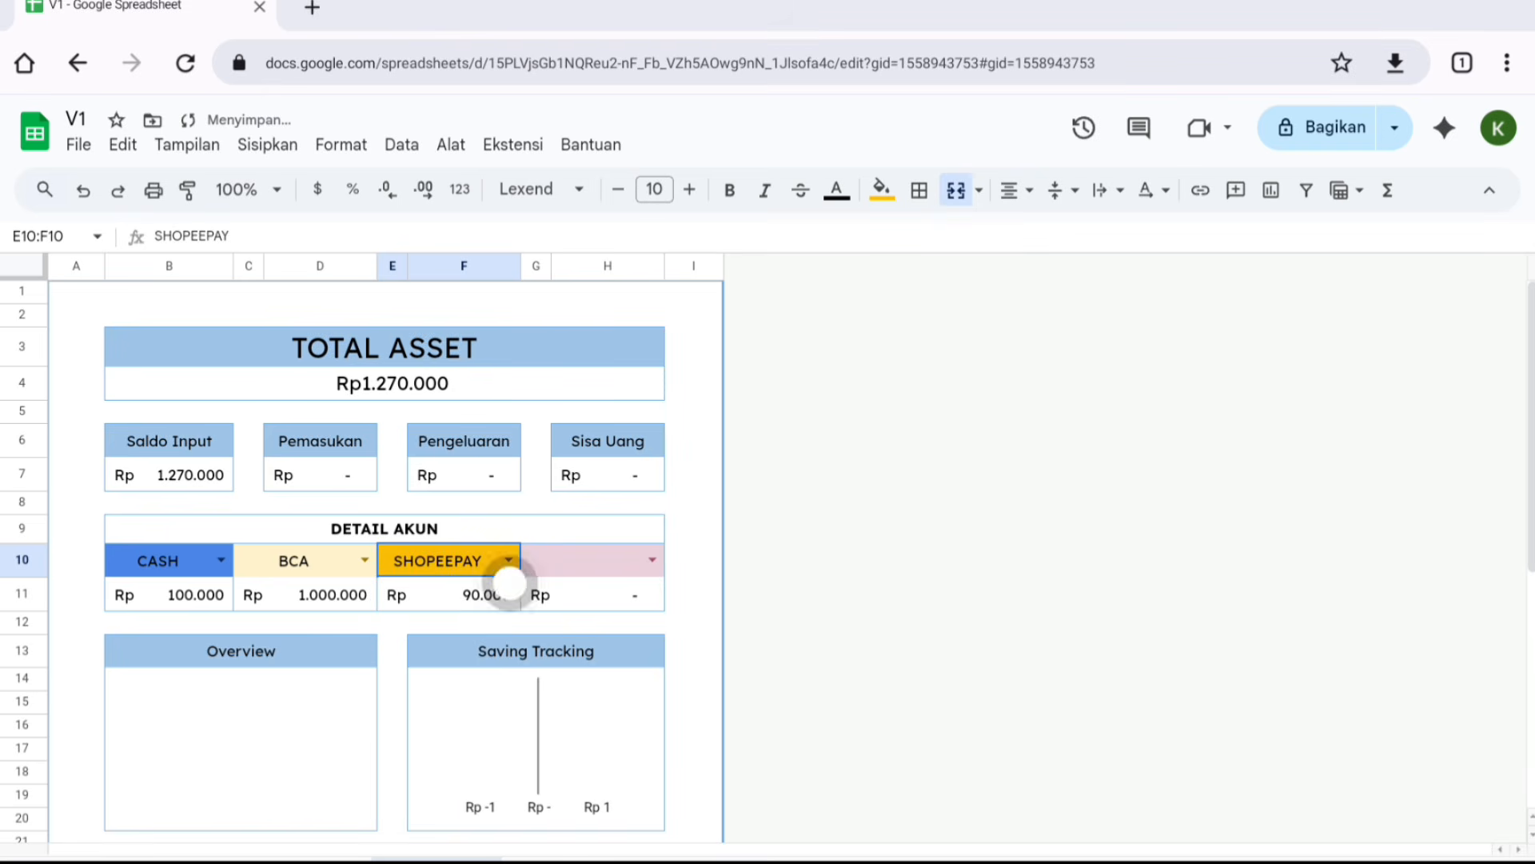
{"action": "left_click", "coordinate": [651, 560]}
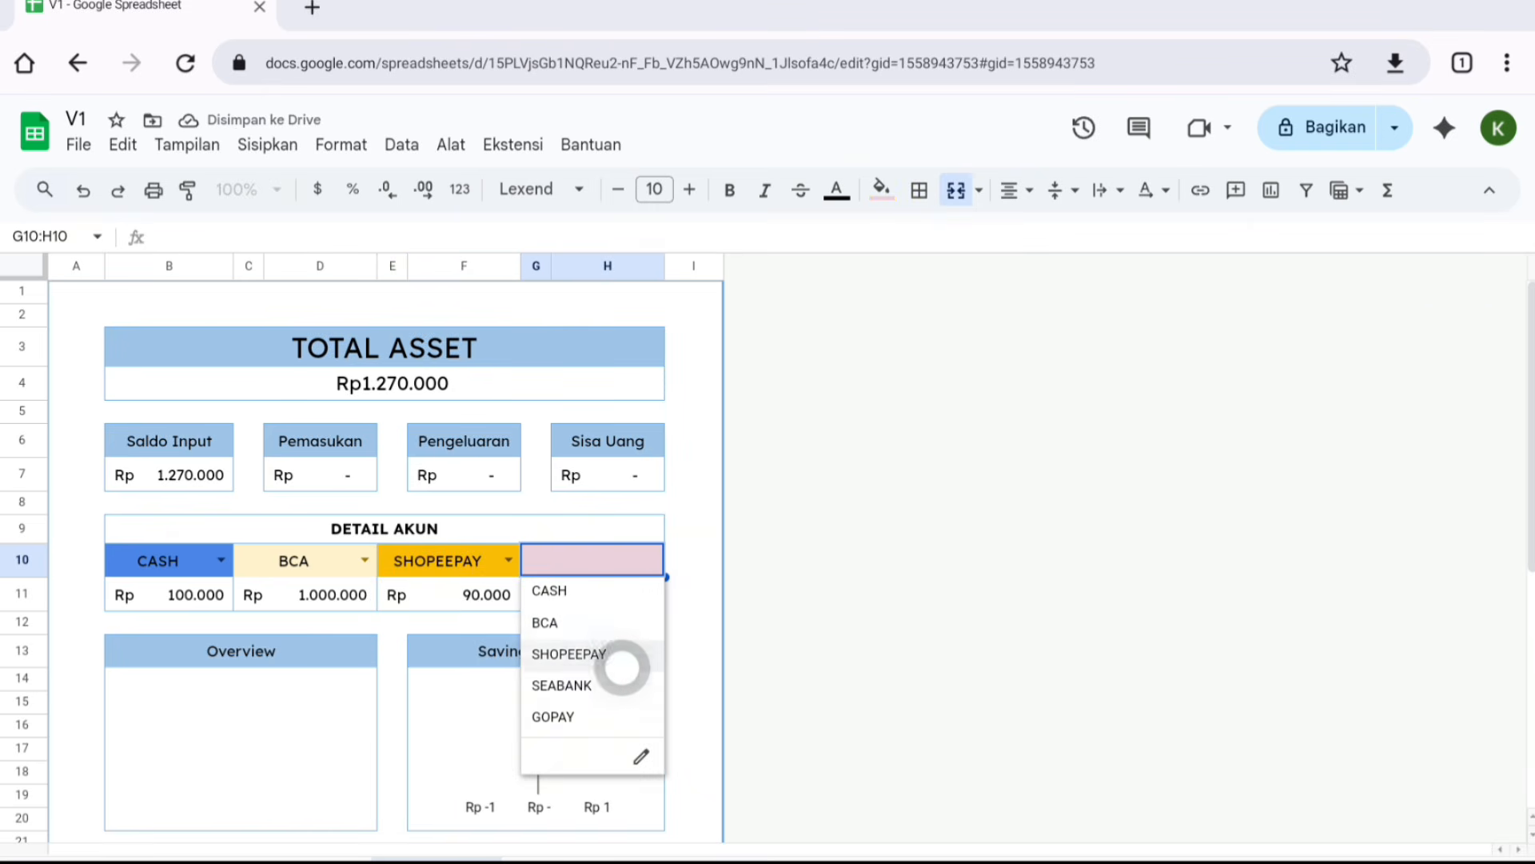
{"action": "left_click", "coordinate": [616, 685]}
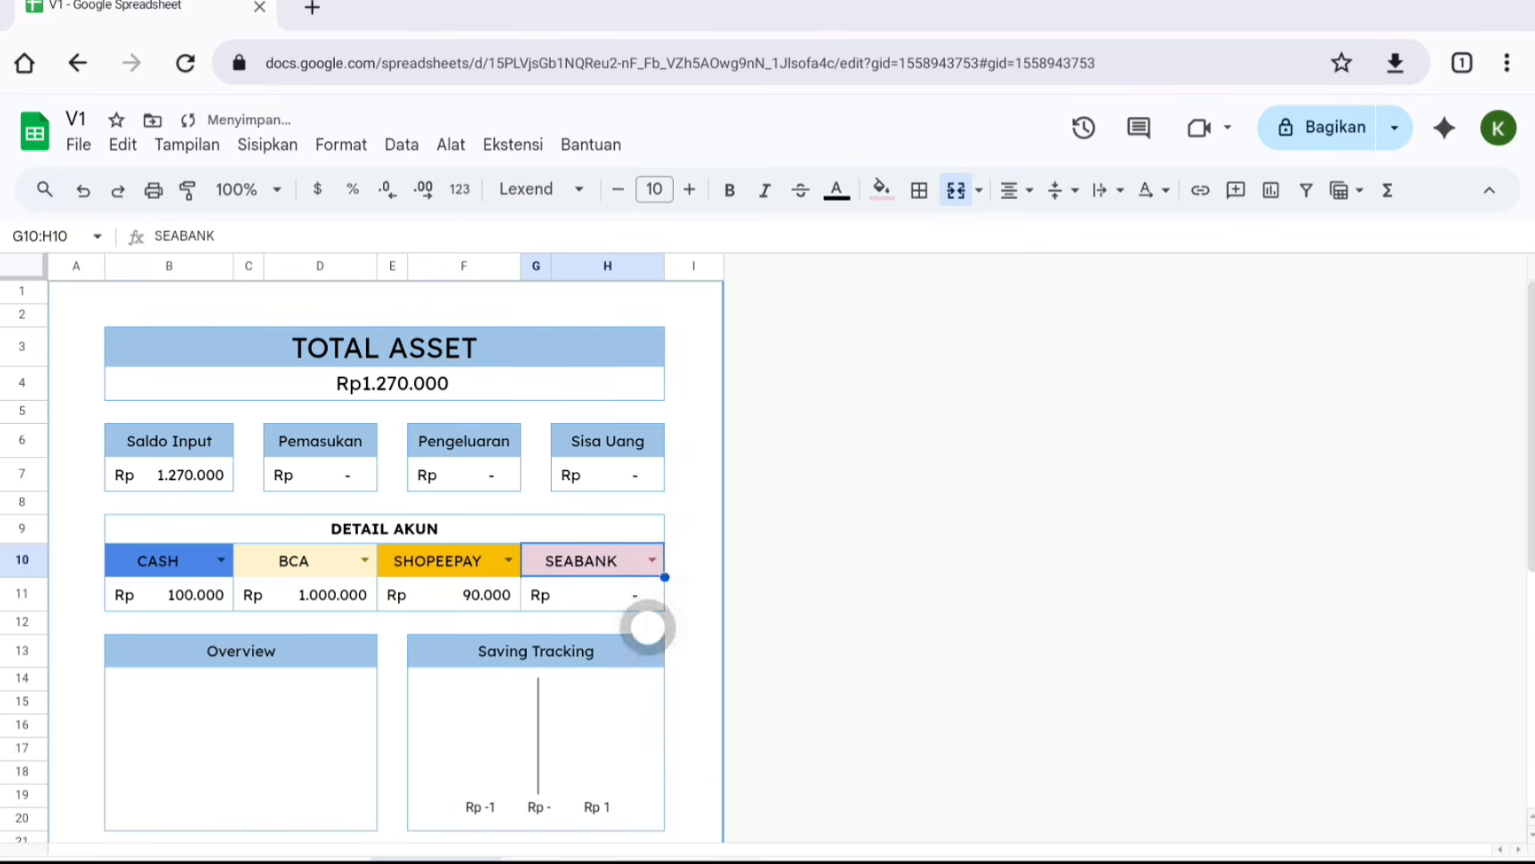
- Open the SEP monthly sheet and look over its budgeting and daily-record sections
{"action": "scroll", "coordinate": [383, 559], "scroll_direction": "down", "scroll_amount": 5}
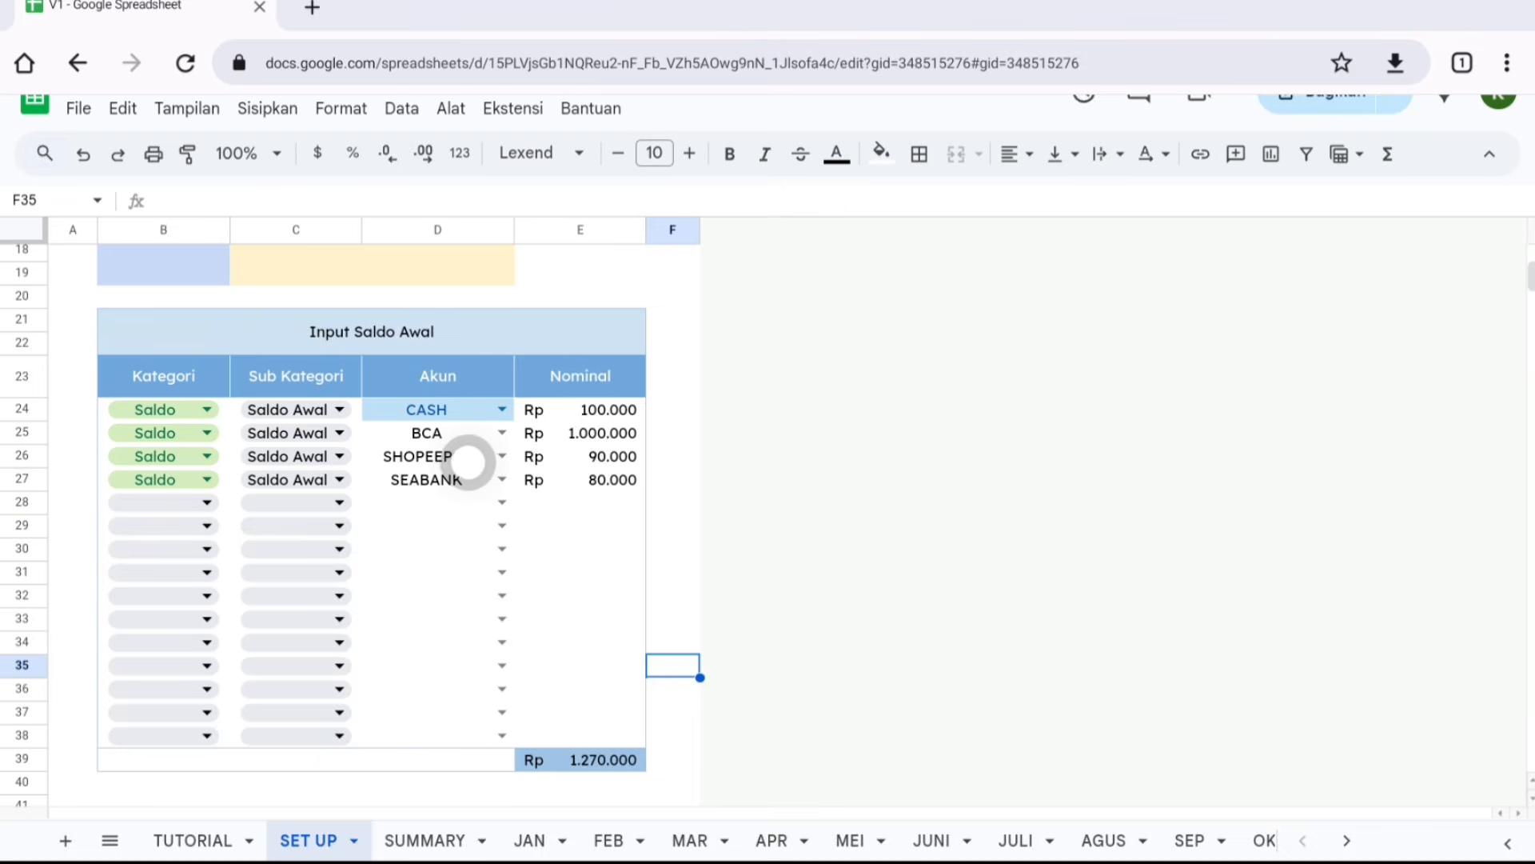
{"action": "scroll", "coordinate": [466, 462], "scroll_direction": "up", "scroll_amount": 5}
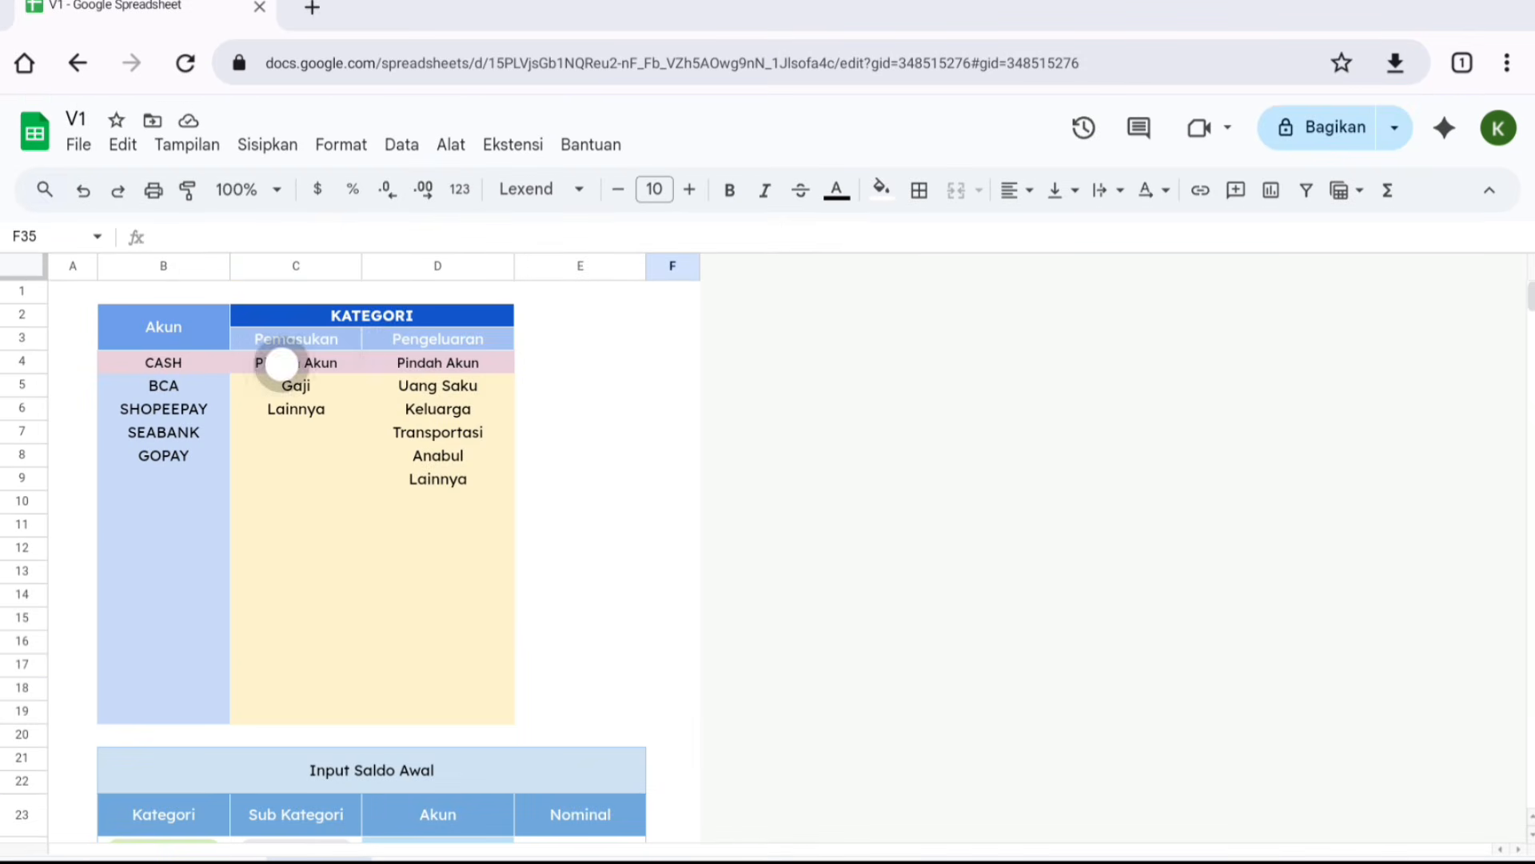
{"action": "scroll", "coordinate": [340, 380], "scroll_direction": "down", "scroll_amount": 5}
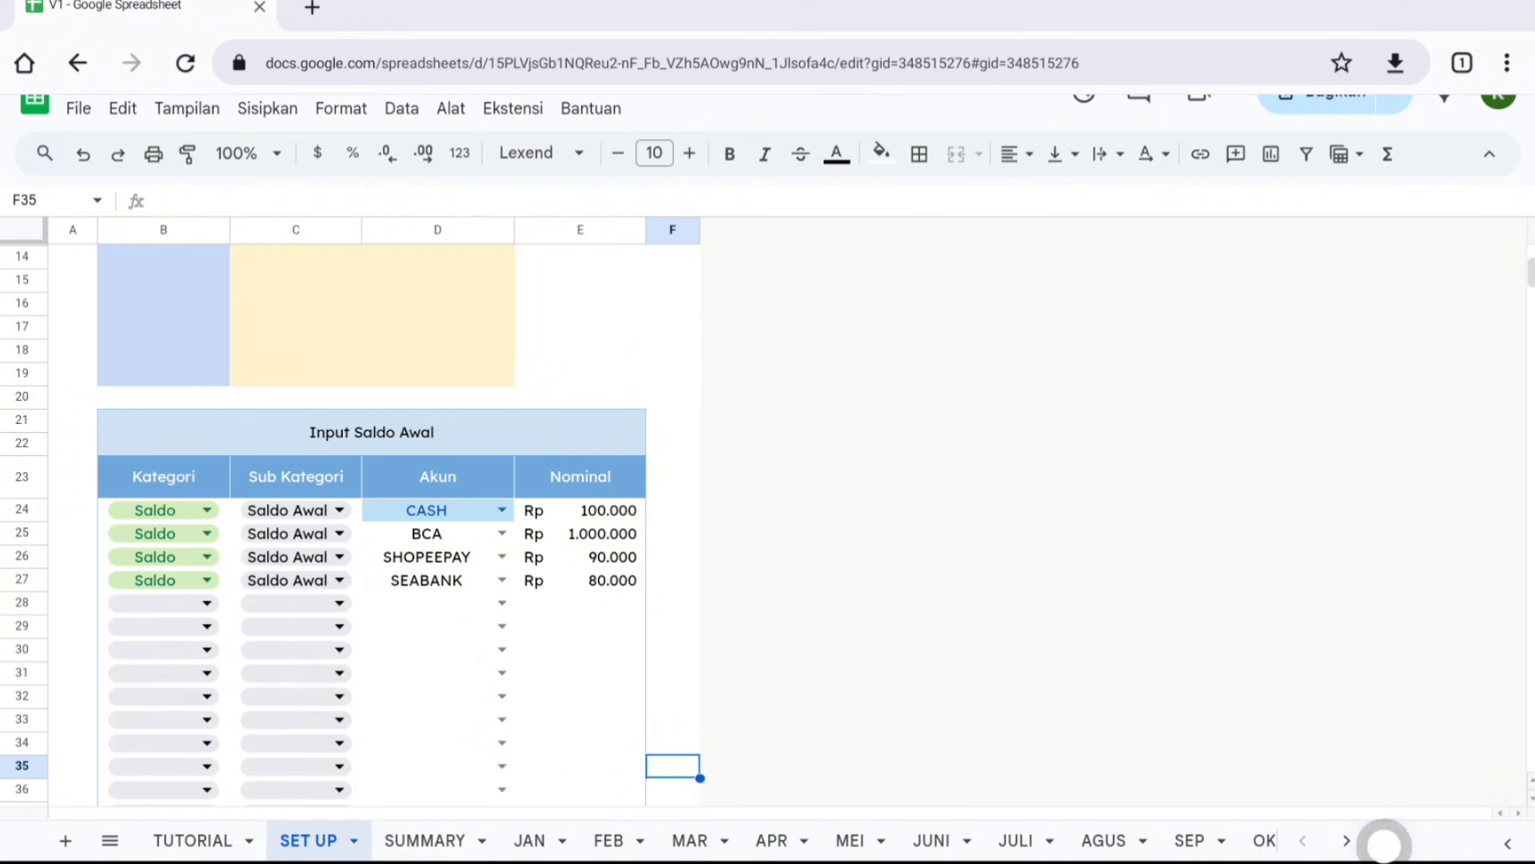
{"action": "left_click", "coordinate": [1346, 844]}
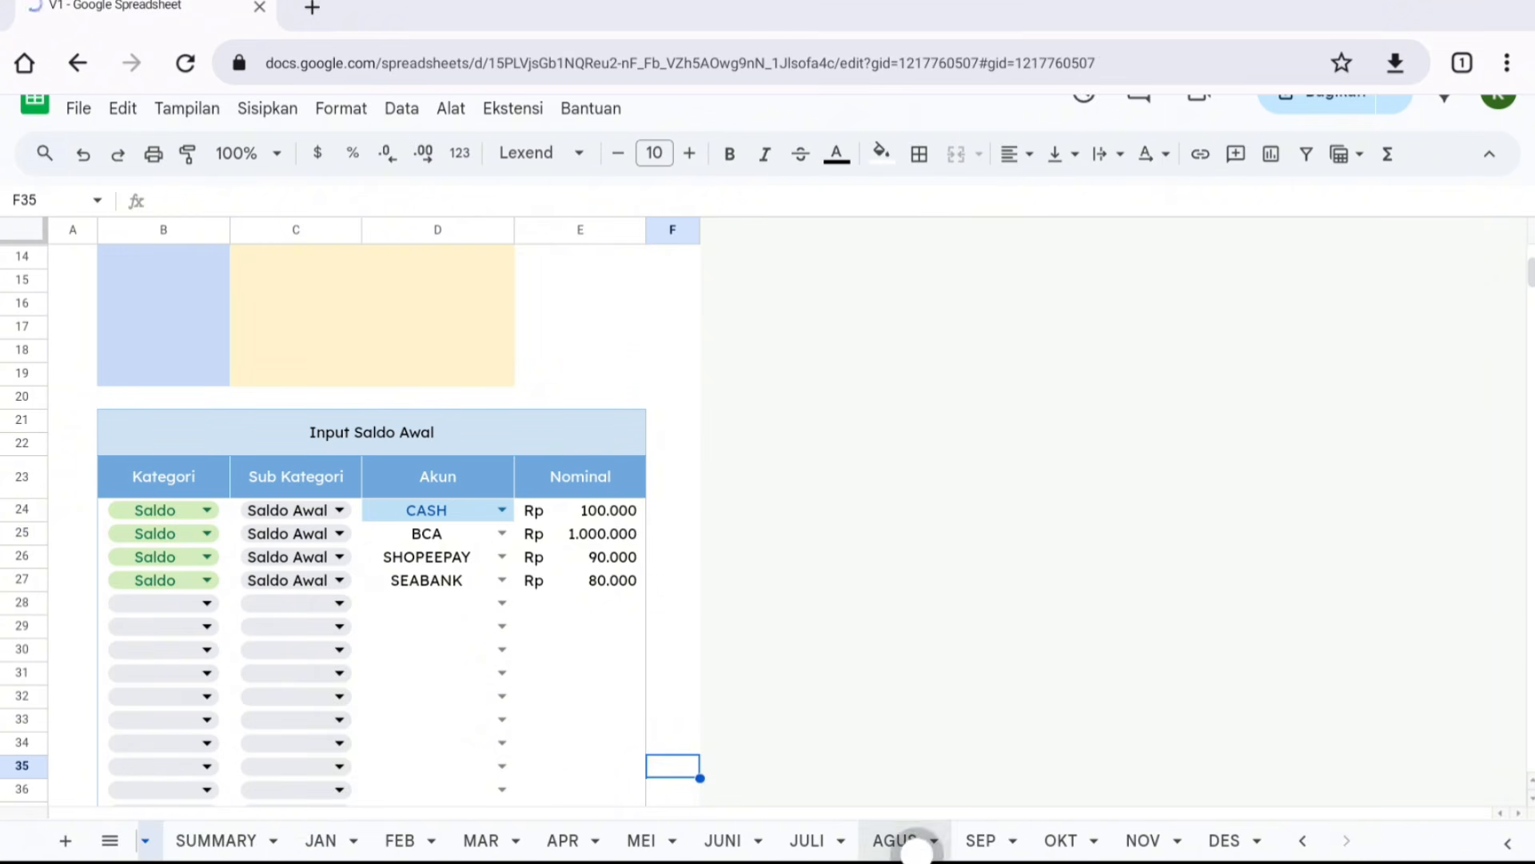
{"action": "left_click", "coordinate": [958, 840]}
{"action": "left_click", "coordinate": [981, 839]}
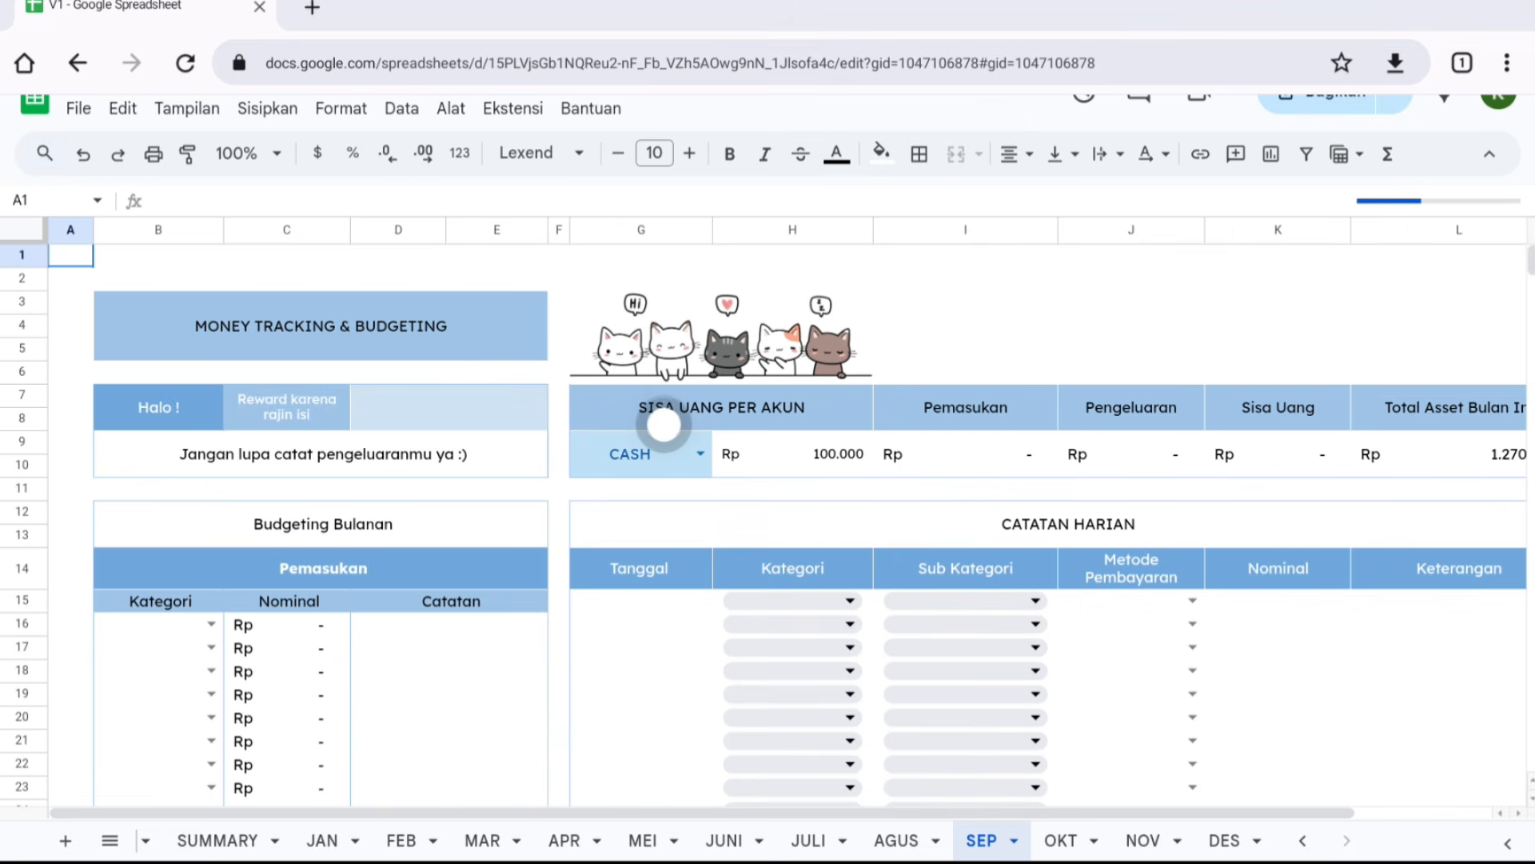
{"action": "scroll", "coordinate": [663, 422], "scroll_direction": "down", "scroll_amount": 3}
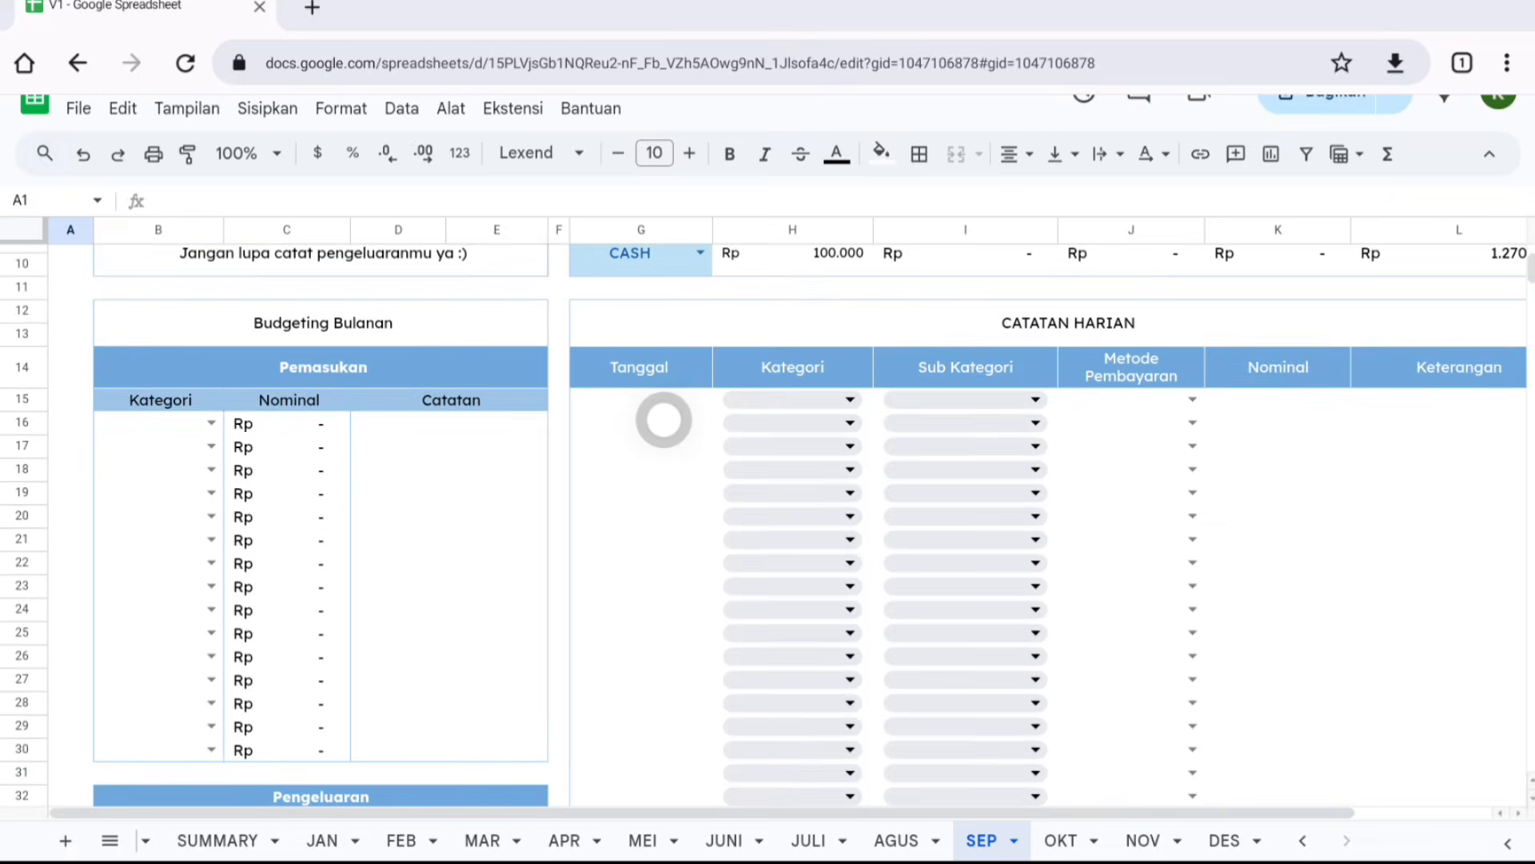
{"action": "scroll", "coordinate": [664, 422], "scroll_direction": "up", "scroll_amount": 4}
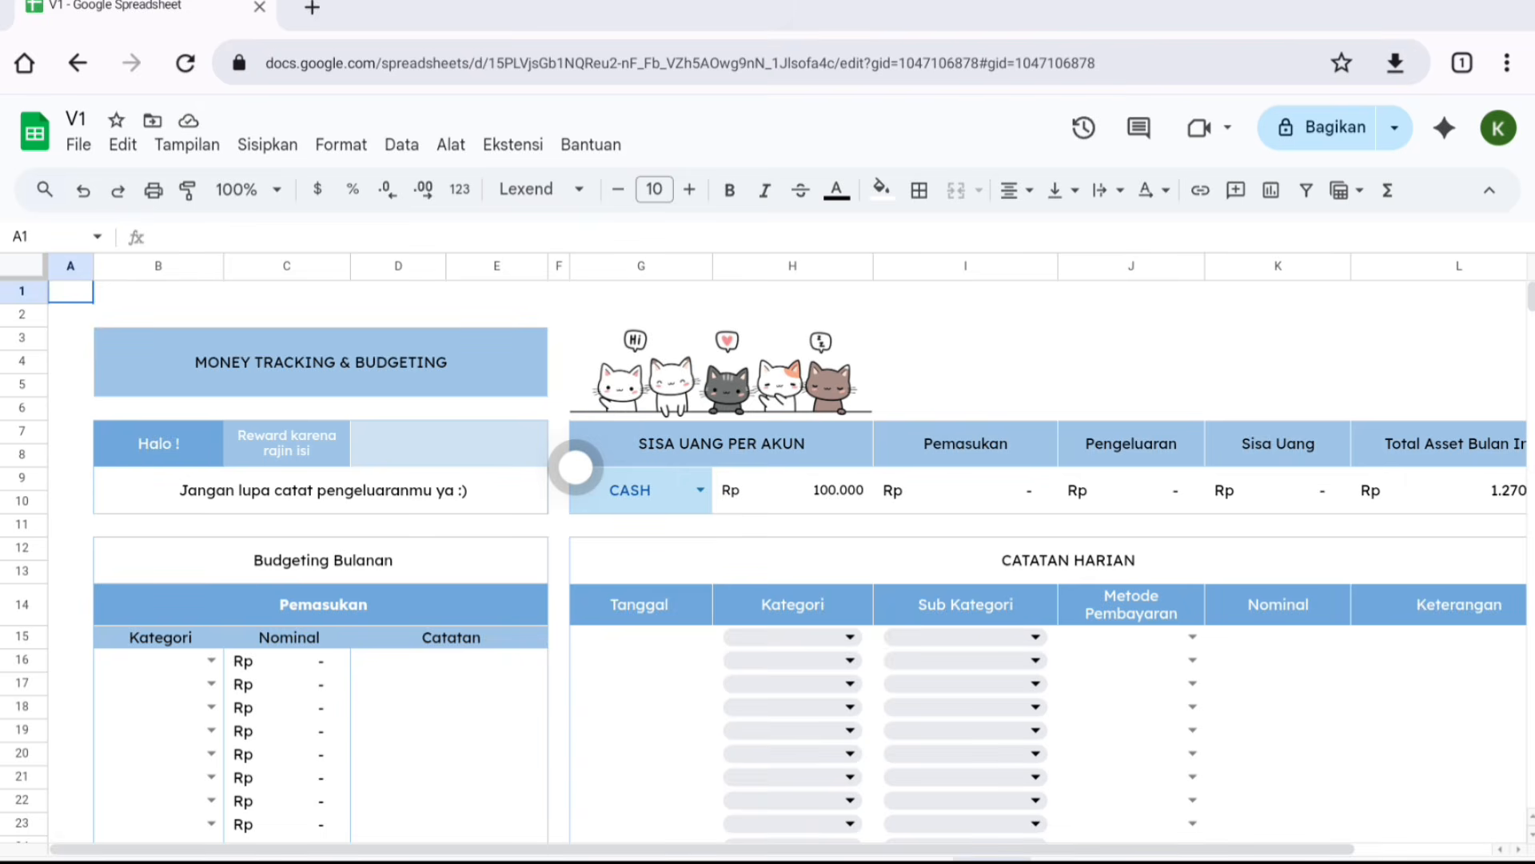
{"action": "scroll", "coordinate": [575, 467], "scroll_direction": "down", "scroll_amount": 10}
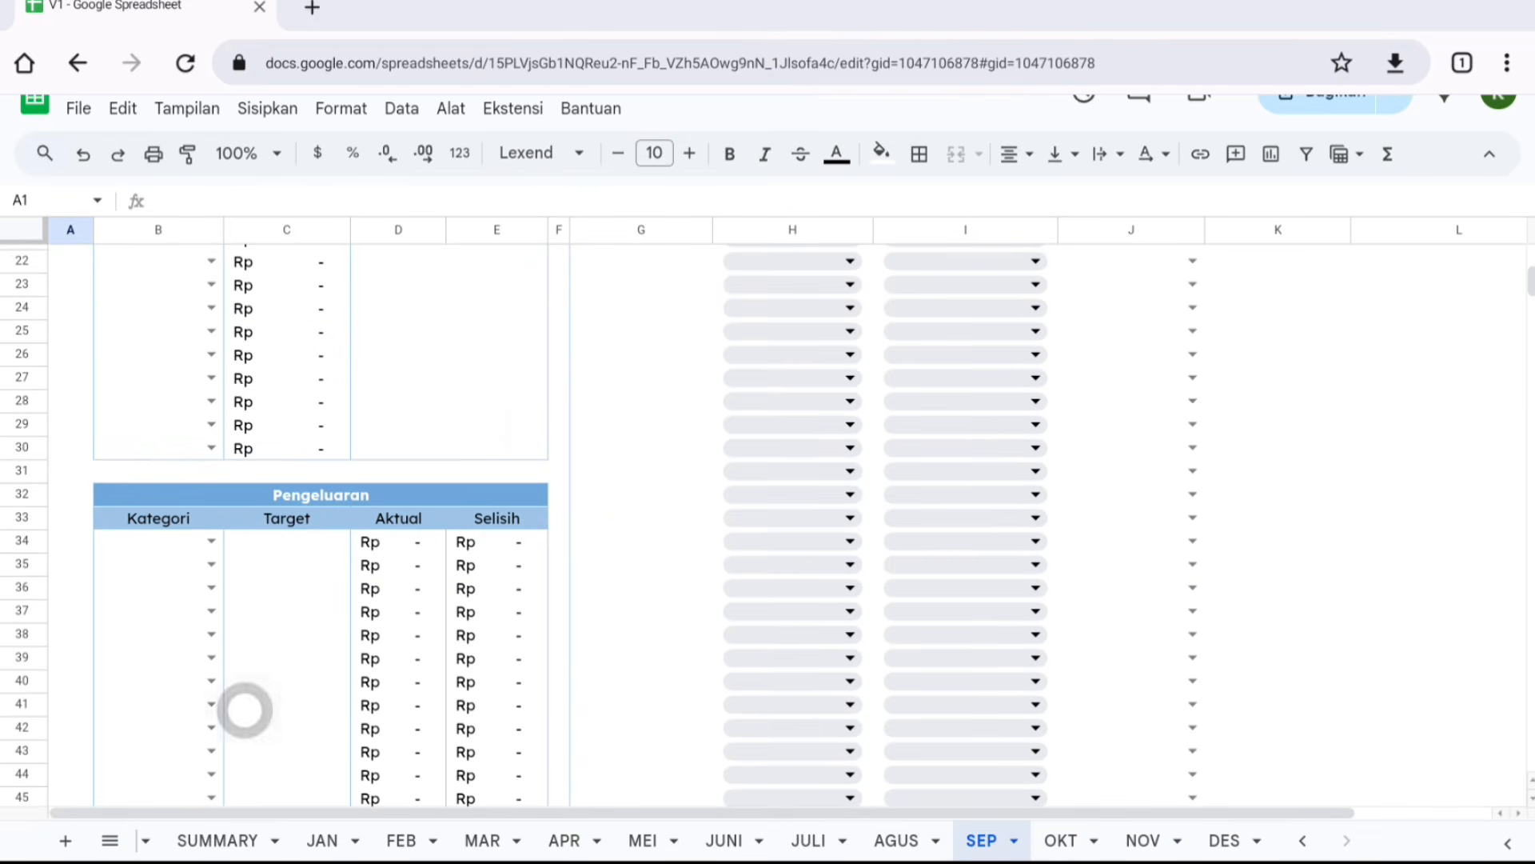
{"action": "scroll", "coordinate": [315, 540], "scroll_direction": "up", "scroll_amount": 9}
{"action": "scroll", "coordinate": [316, 540], "scroll_direction": "up", "scroll_amount": 2}
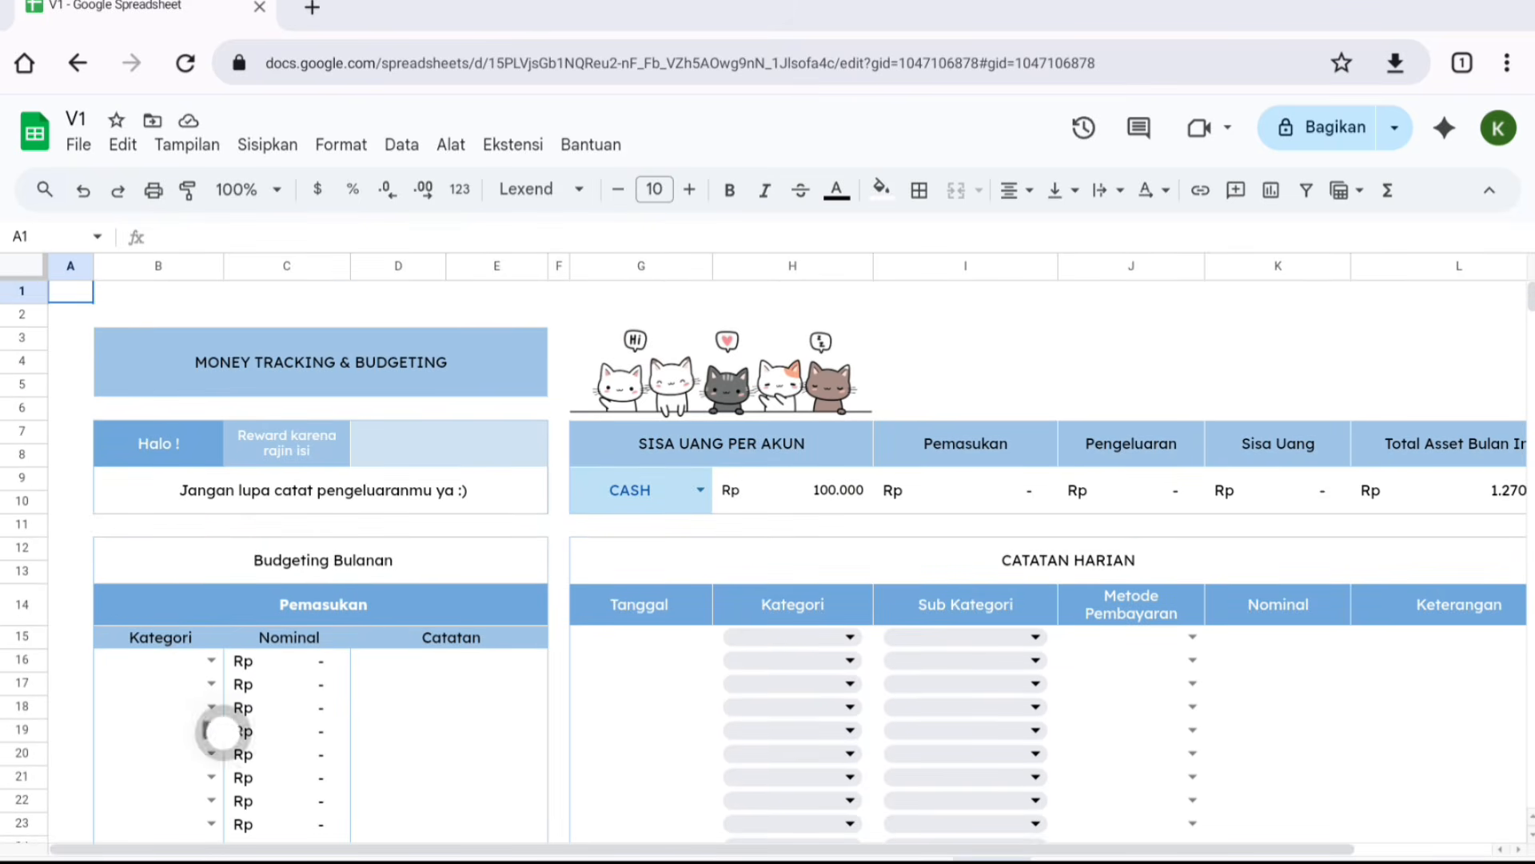
{"action": "left_click", "coordinate": [297, 452]}
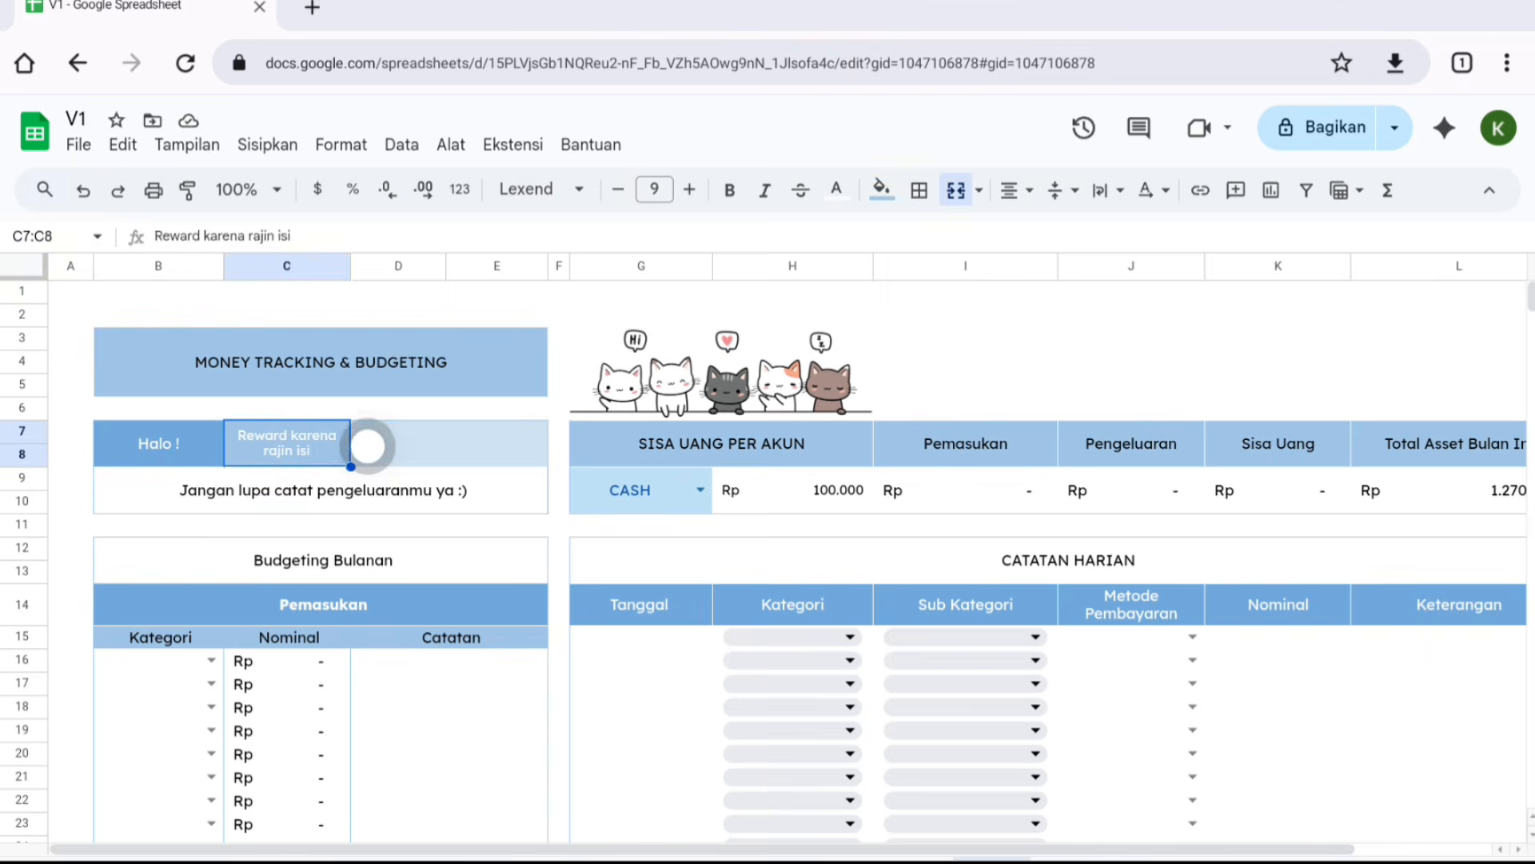
- Set the first income category in the monthly budget to Gaji
{"action": "left_click", "coordinate": [382, 442]}
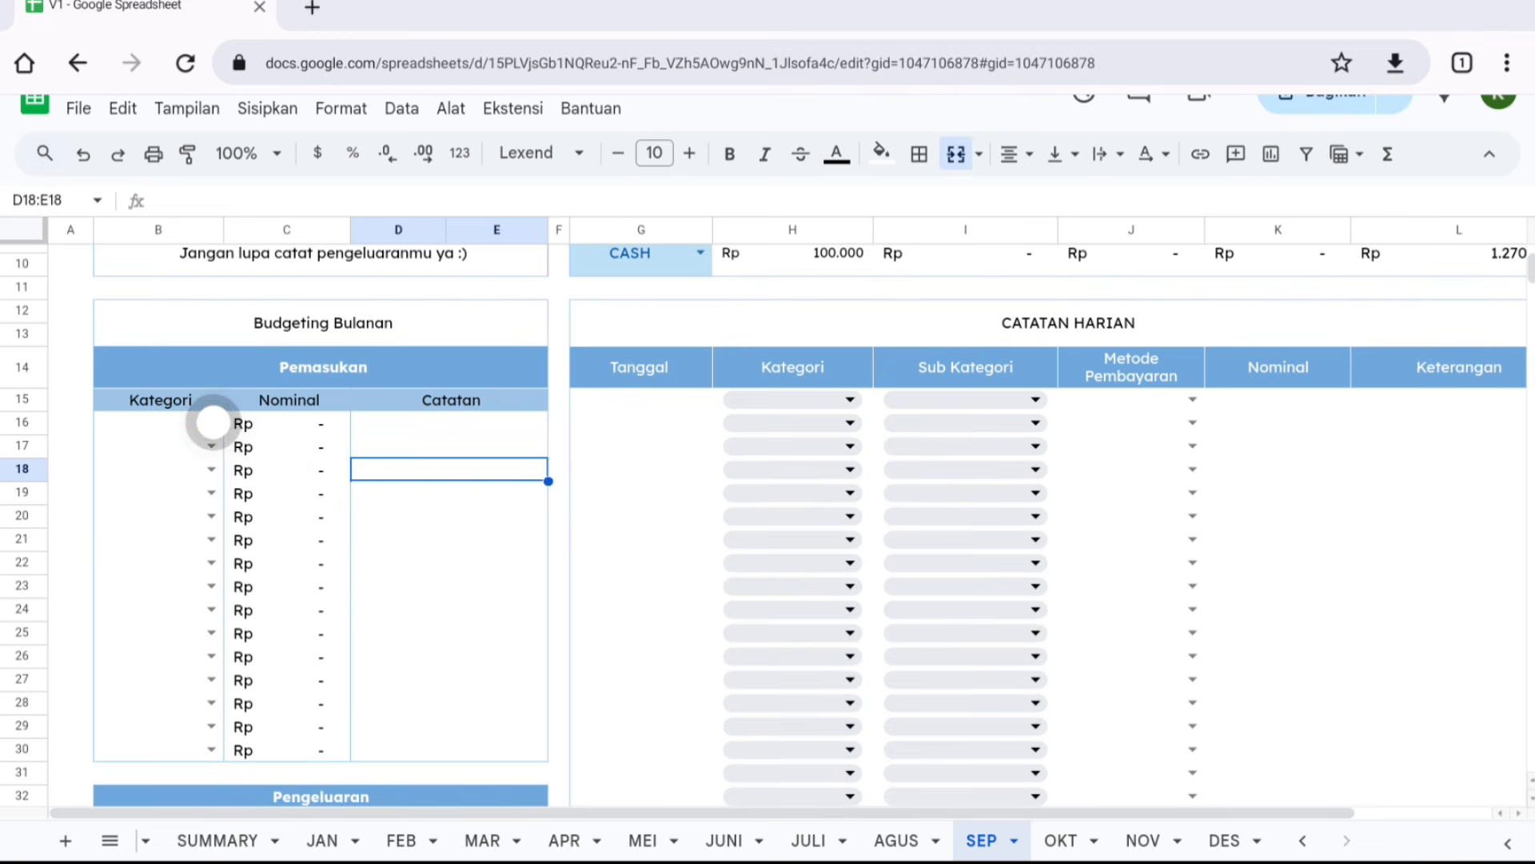
{"action": "left_click", "coordinate": [212, 422]}
{"action": "left_click", "coordinate": [190, 450]}
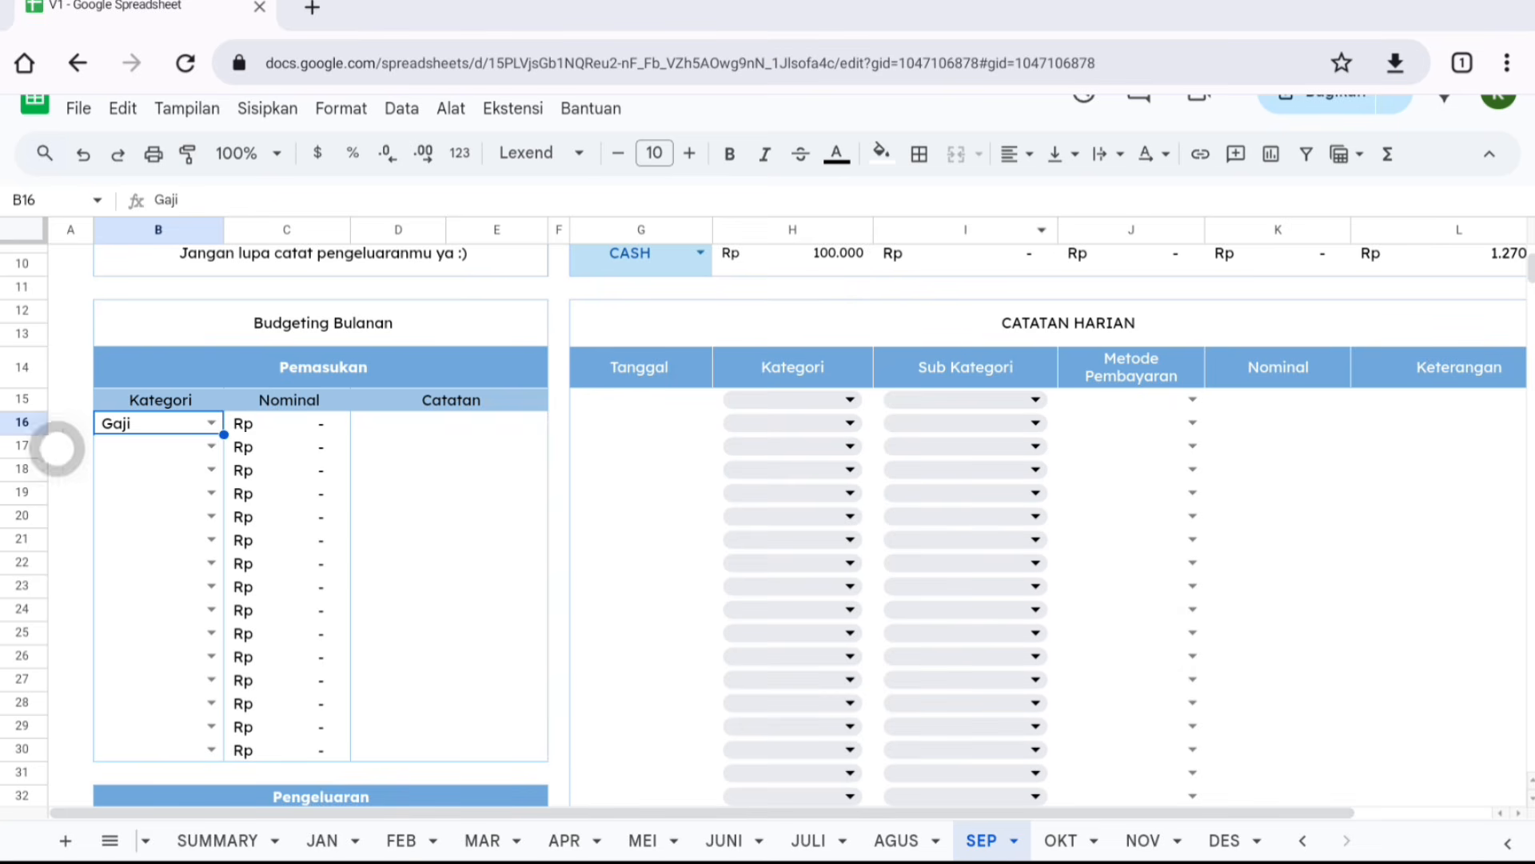
- Set the expense categories to Uang Saku, Keluarga, Transportasi, Anabul and Lainnya
{"action": "scroll", "coordinate": [58, 447], "scroll_direction": "down", "scroll_amount": 6}
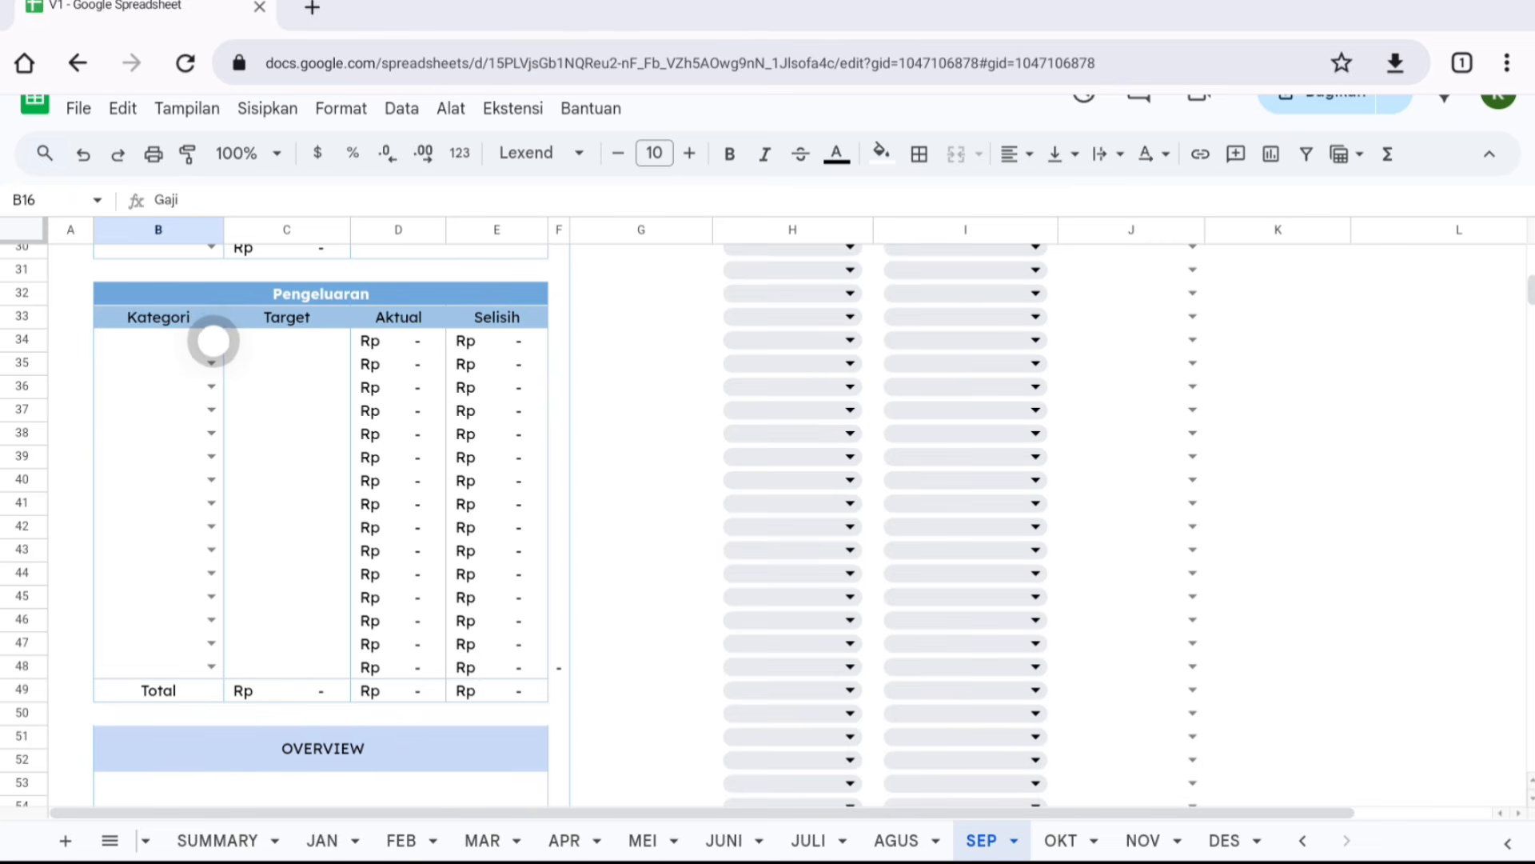
{"action": "left_click", "coordinate": [212, 340]}
{"action": "left_click", "coordinate": [189, 372]}
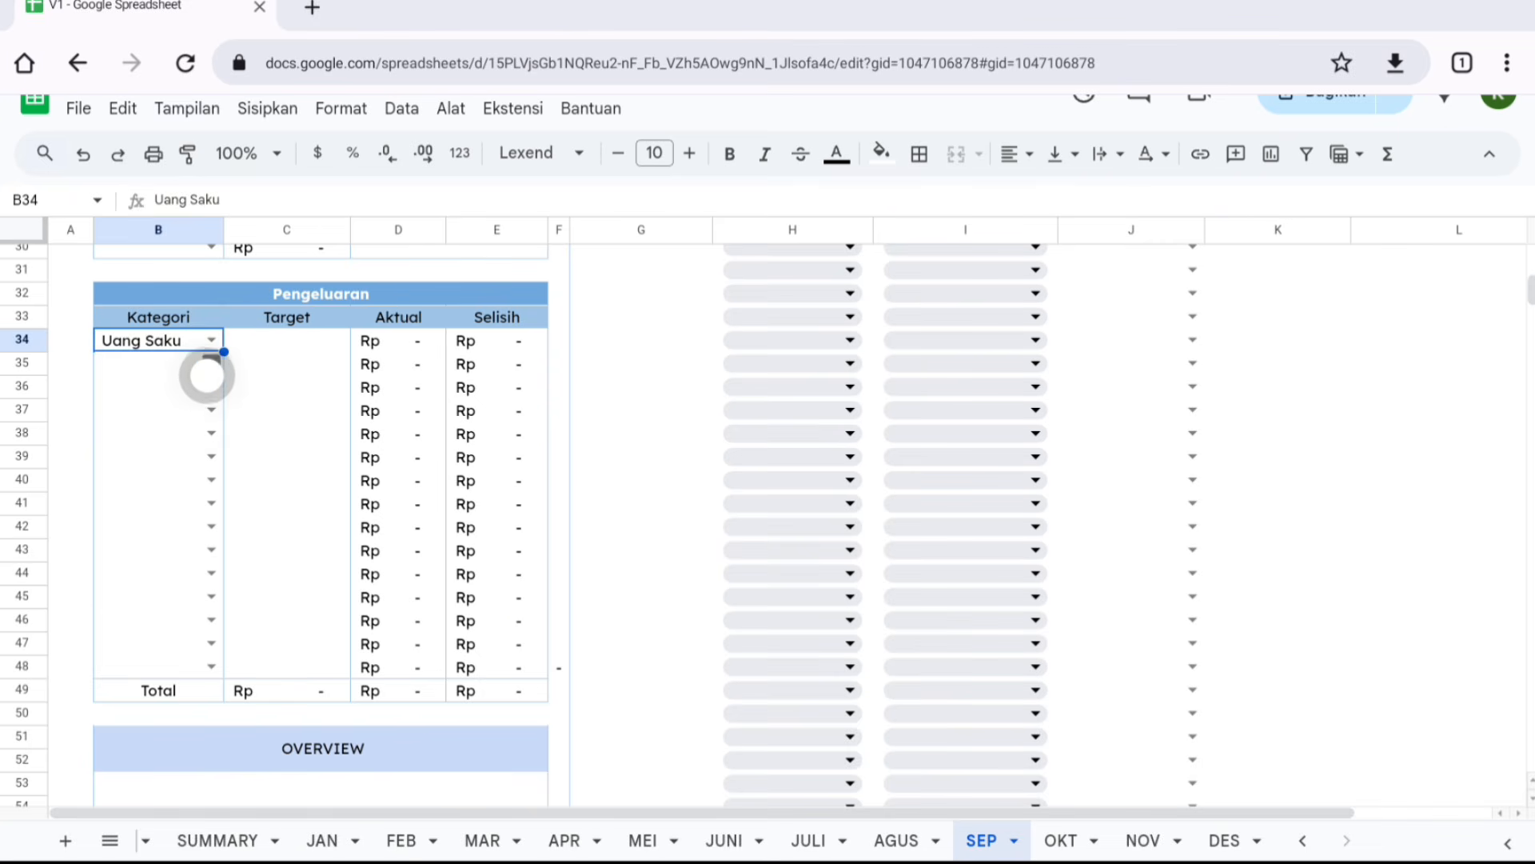
{"action": "left_click", "coordinate": [211, 365]}
{"action": "left_click", "coordinate": [176, 423]}
{"action": "left_click", "coordinate": [211, 387]}
{"action": "left_click", "coordinate": [184, 476]}
{"action": "left_click", "coordinate": [211, 411]}
{"action": "left_click", "coordinate": [187, 530]}
{"action": "left_click", "coordinate": [211, 433]}
{"action": "left_click", "coordinate": [160, 585]}
- Enter expense targets of 300000, 1500000, 100000, 150000 and 100000 for the five categories
{"action": "left_click", "coordinate": [288, 446]}
{"action": "left_click", "coordinate": [286, 376]}
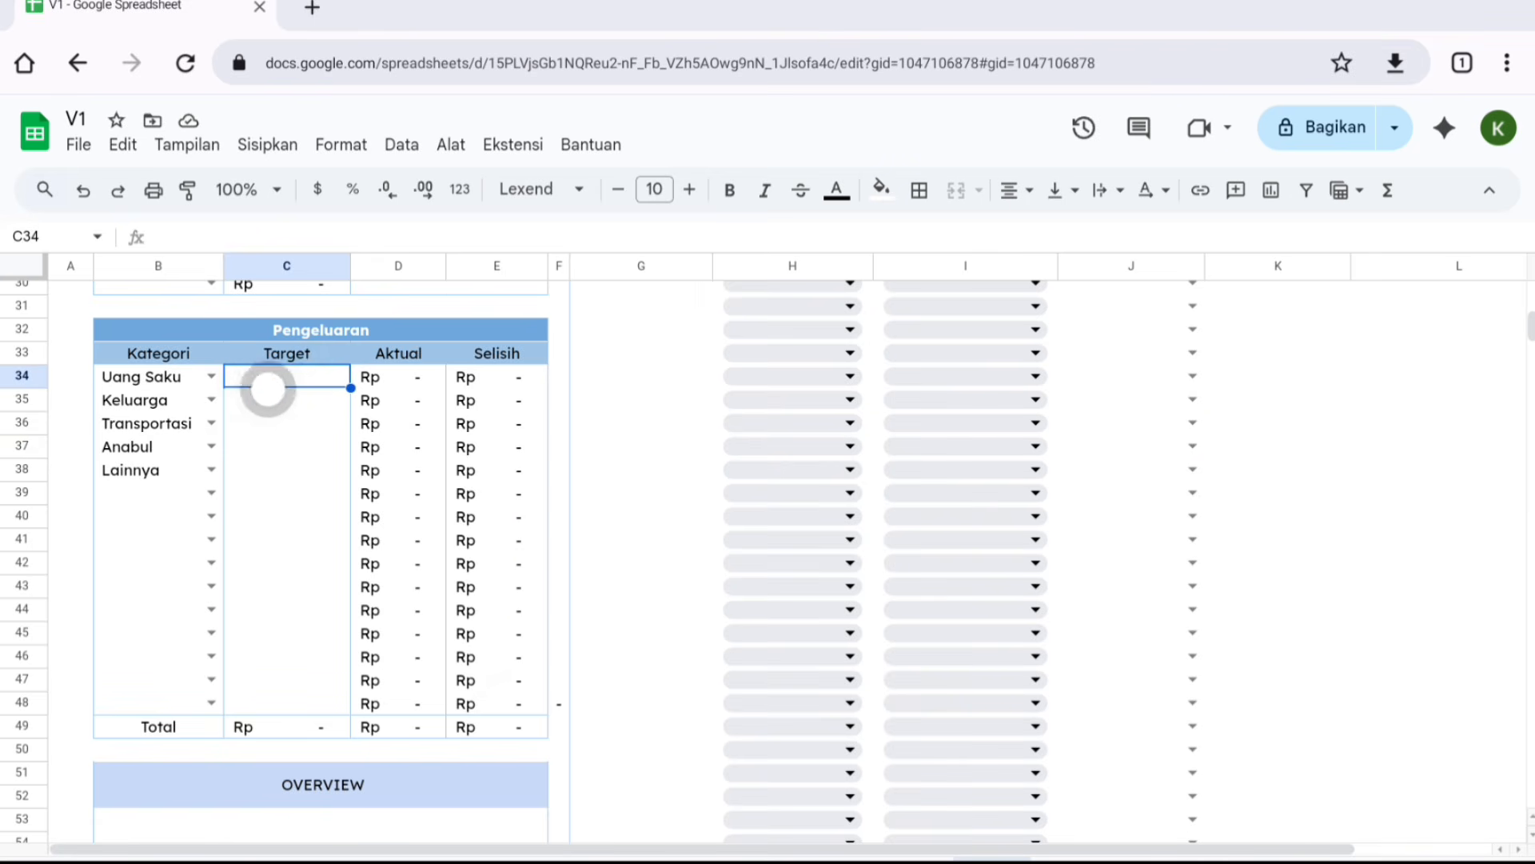
{"action": "left_click", "coordinate": [132, 380]}
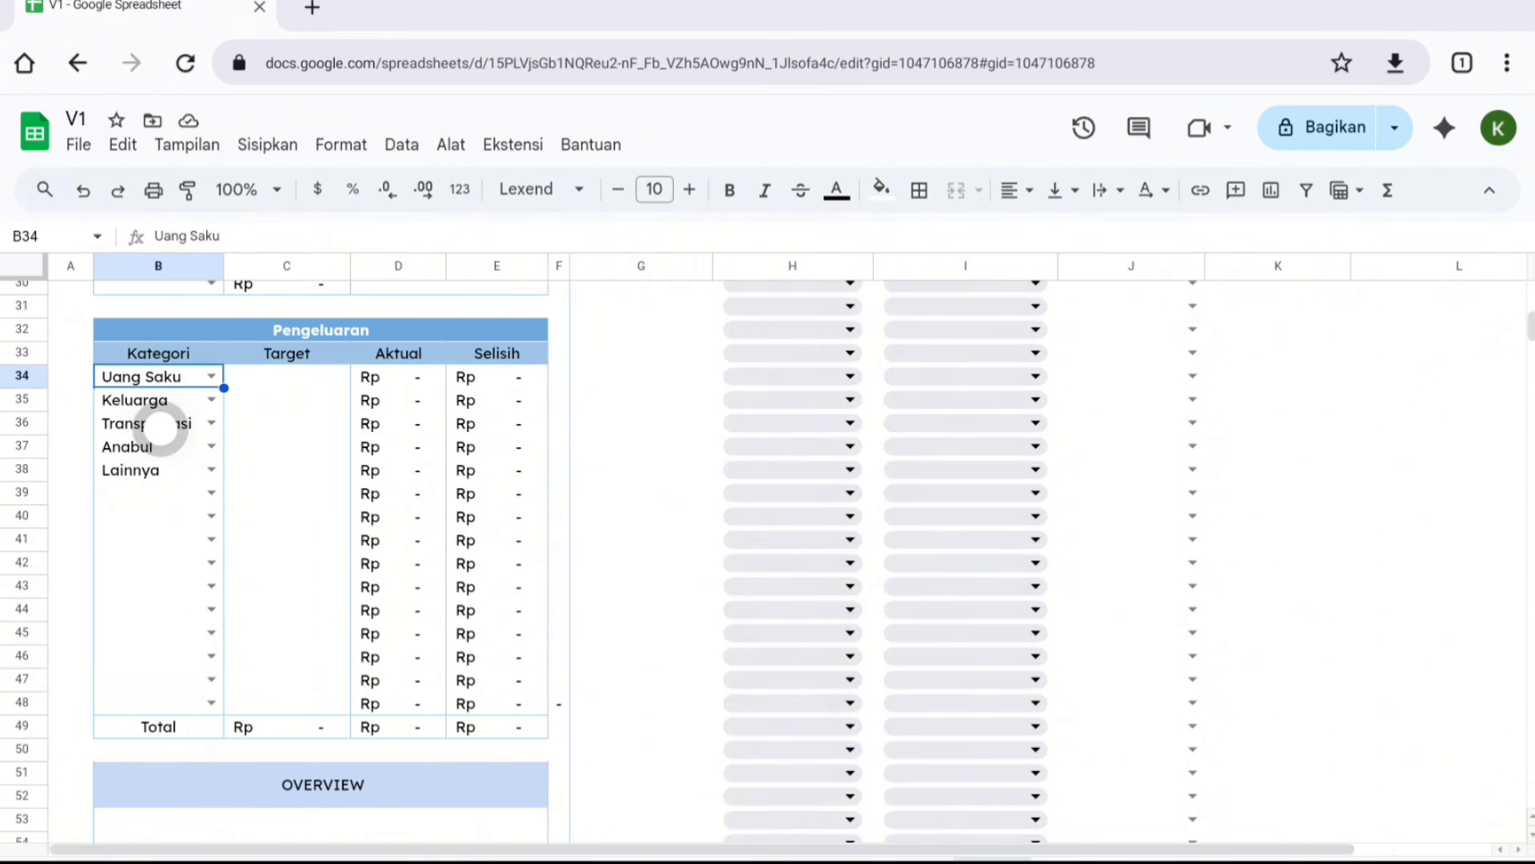
{"action": "left_click", "coordinate": [281, 384]}
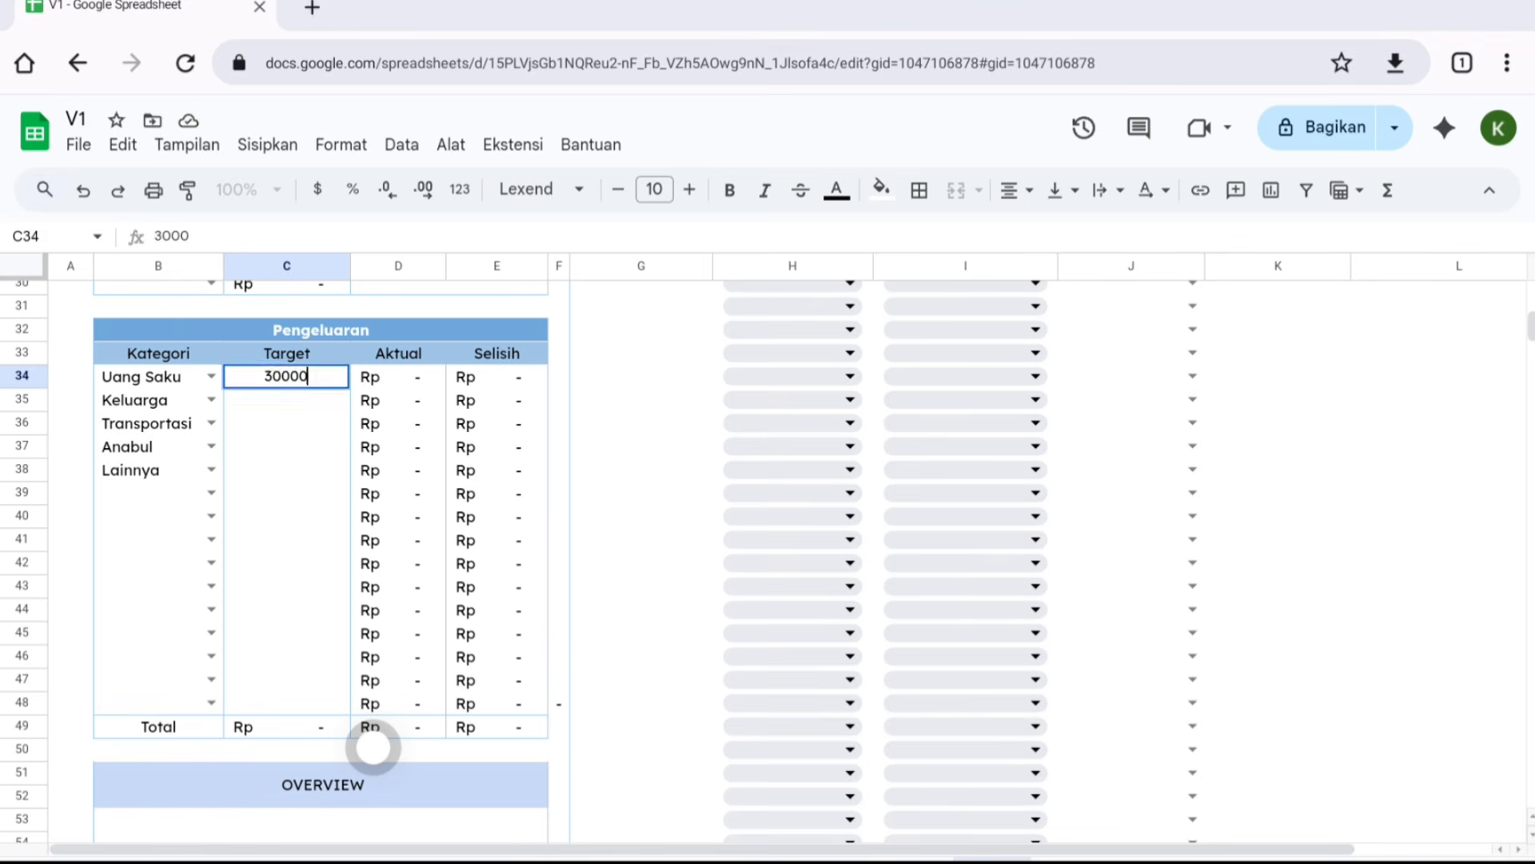
{"action": "type", "text": "0"}
{"action": "key", "text": "Return"}
{"action": "type", "text": "1500000"}
{"action": "key", "text": "Return"}
{"action": "type", "text": "100000"}
{"action": "key", "text": "Return"}
{"action": "type", "text": "150000 100000"}
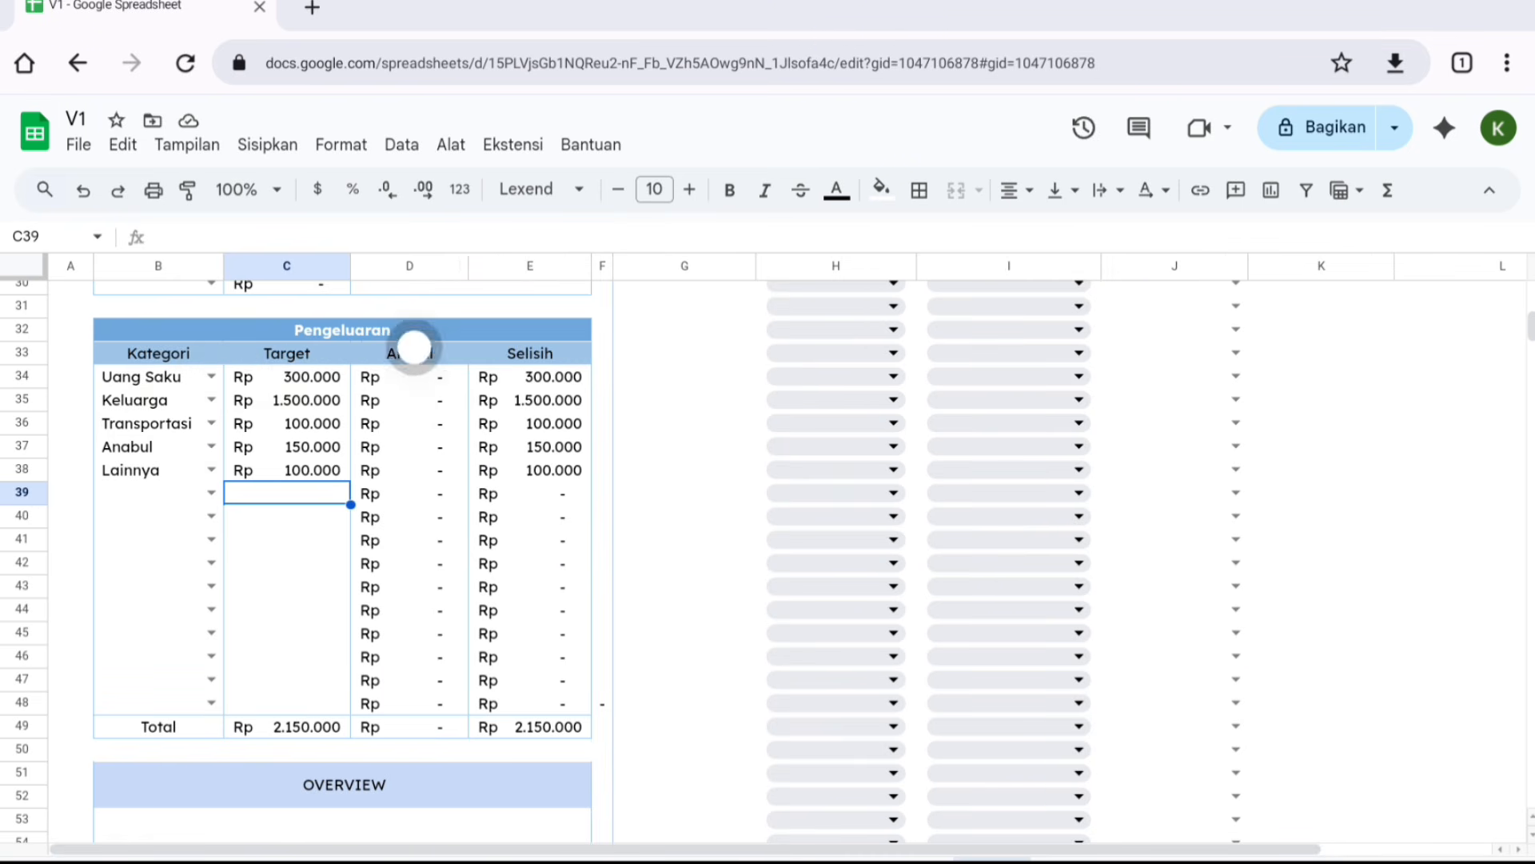
- Examine the expense table's Aktual and Selisih columns and the daily-record section
{"action": "left_click", "coordinate": [409, 352]}
{"action": "left_click", "coordinate": [520, 355]}
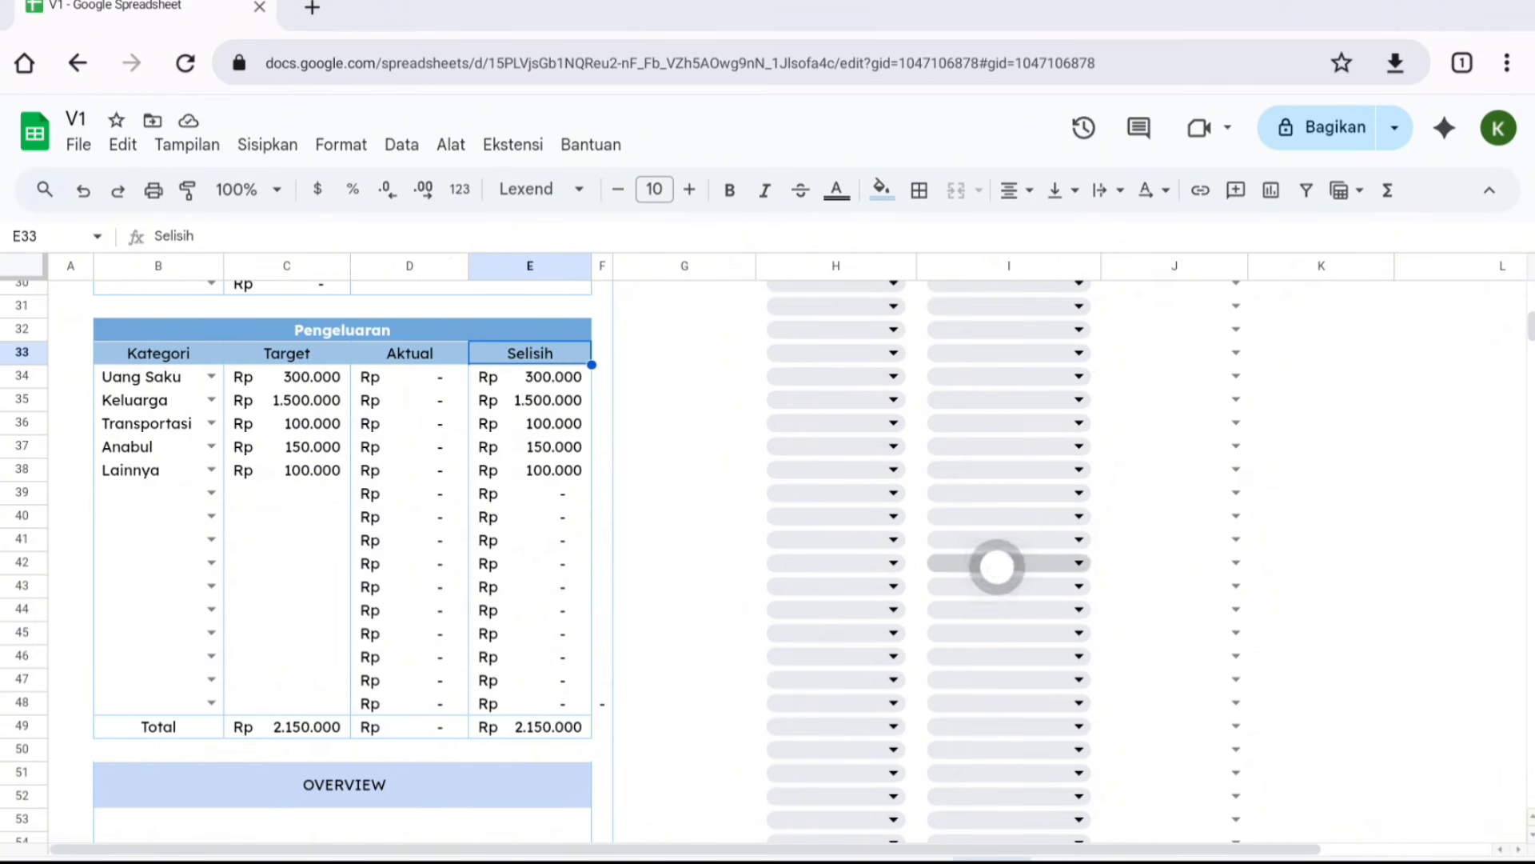
{"action": "scroll", "coordinate": [1021, 538], "scroll_direction": "up", "scroll_amount": 10}
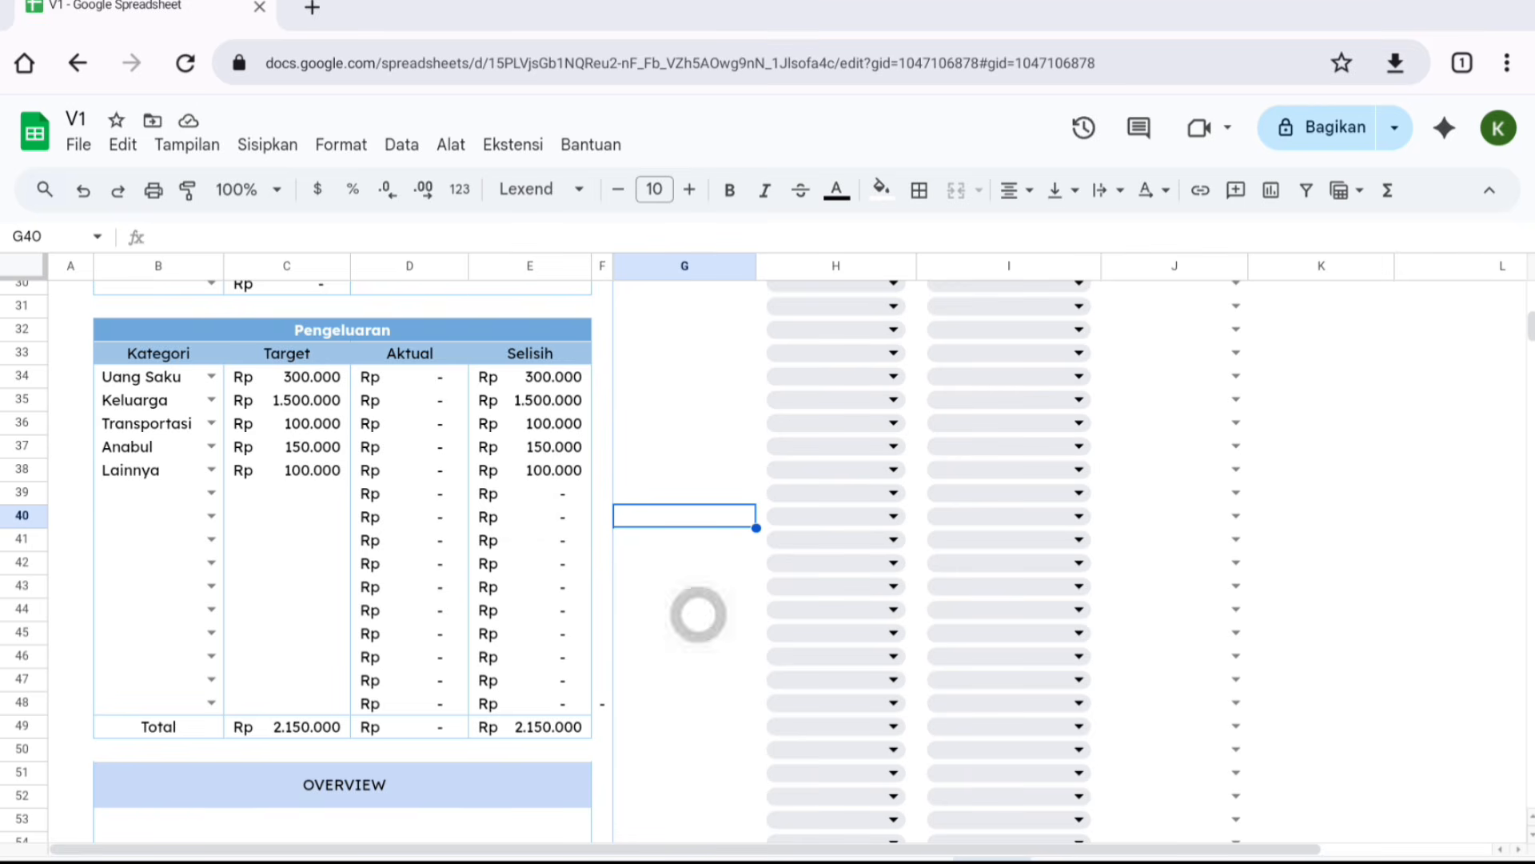
{"action": "scroll", "coordinate": [1431, 535], "scroll_direction": "up", "scroll_amount": 8}
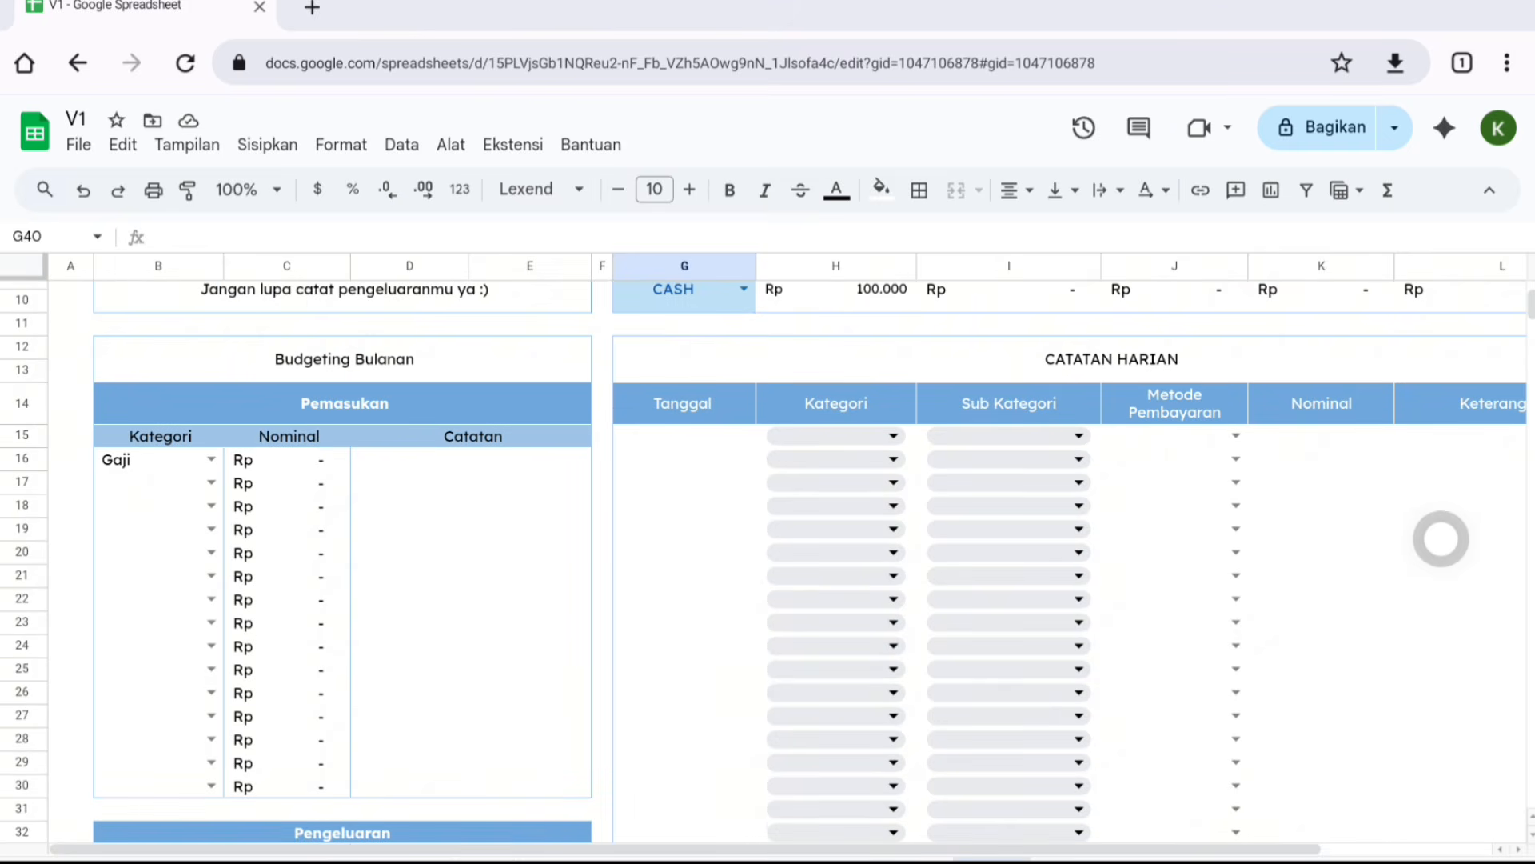
{"action": "left_click", "coordinate": [767, 692]}
{"action": "left_click", "coordinate": [677, 562]}
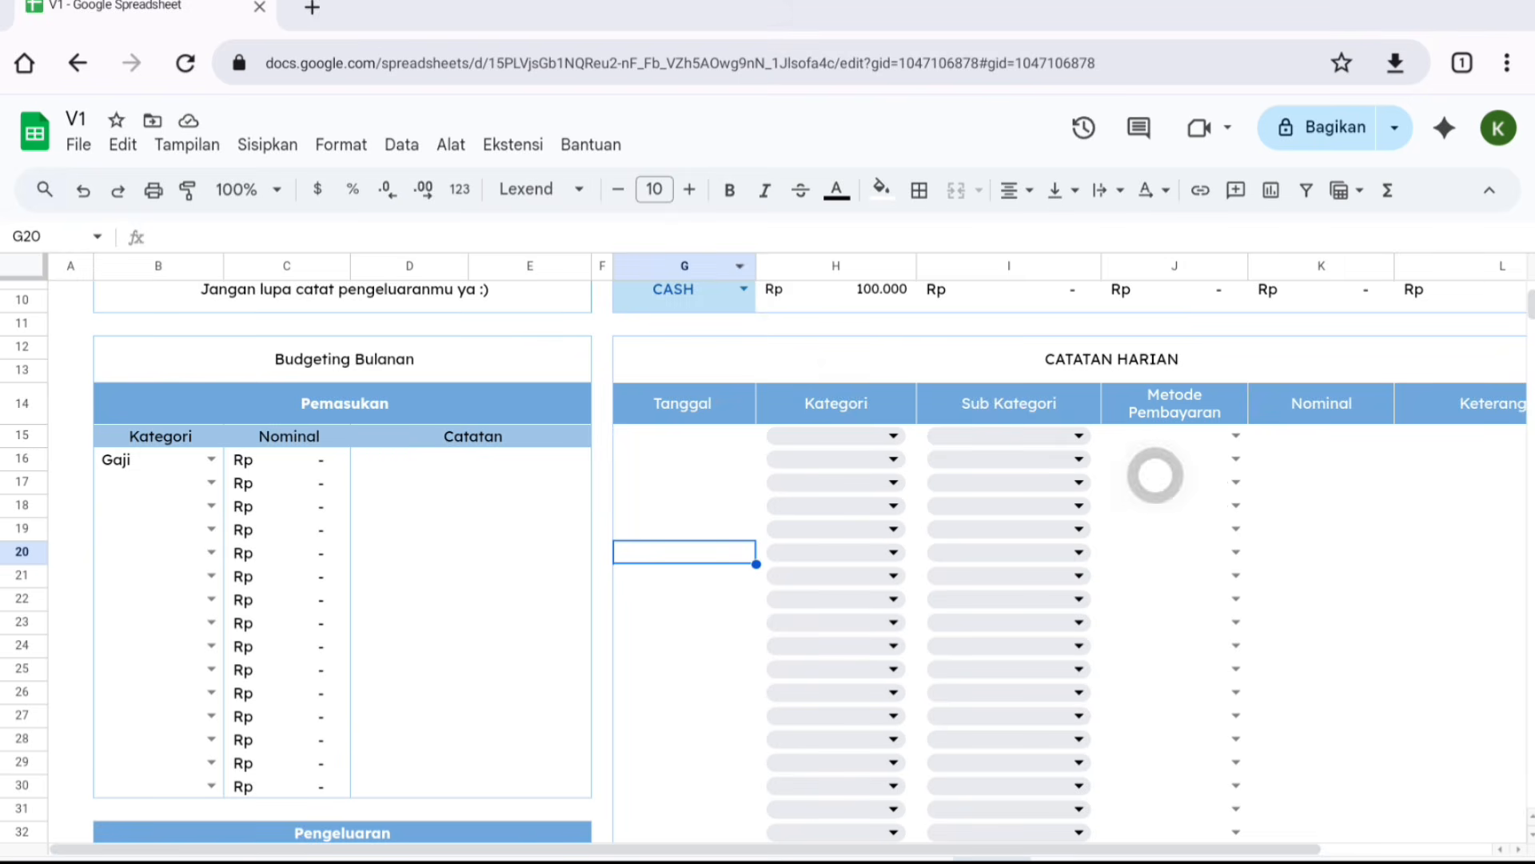
{"action": "scroll", "coordinate": [1049, 705], "scroll_direction": "up", "scroll_amount": 2}
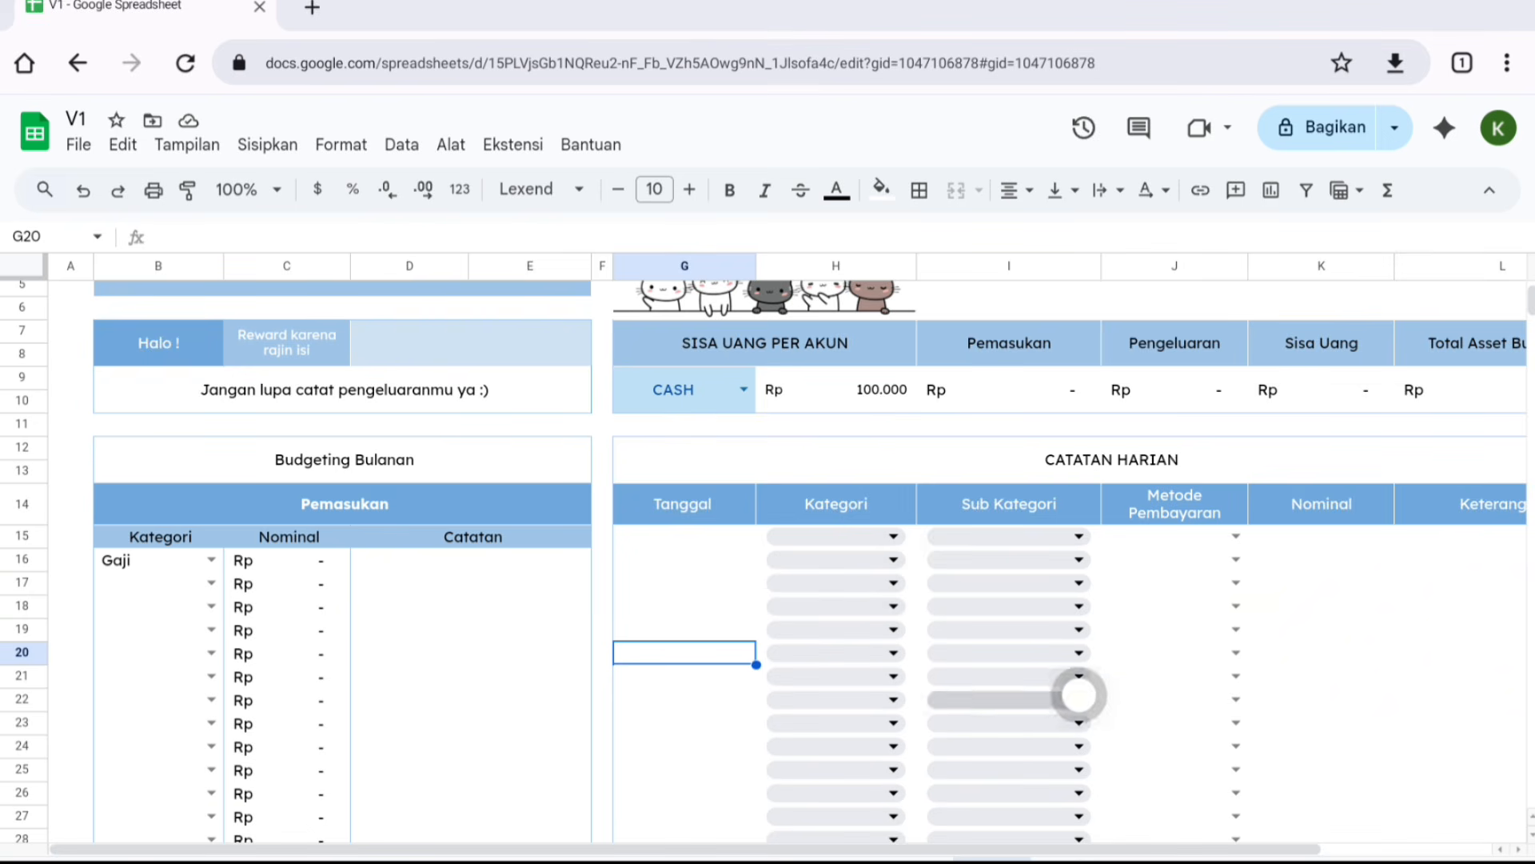
{"action": "scroll", "coordinate": [669, 578], "scroll_direction": "right", "scroll_amount": 2}
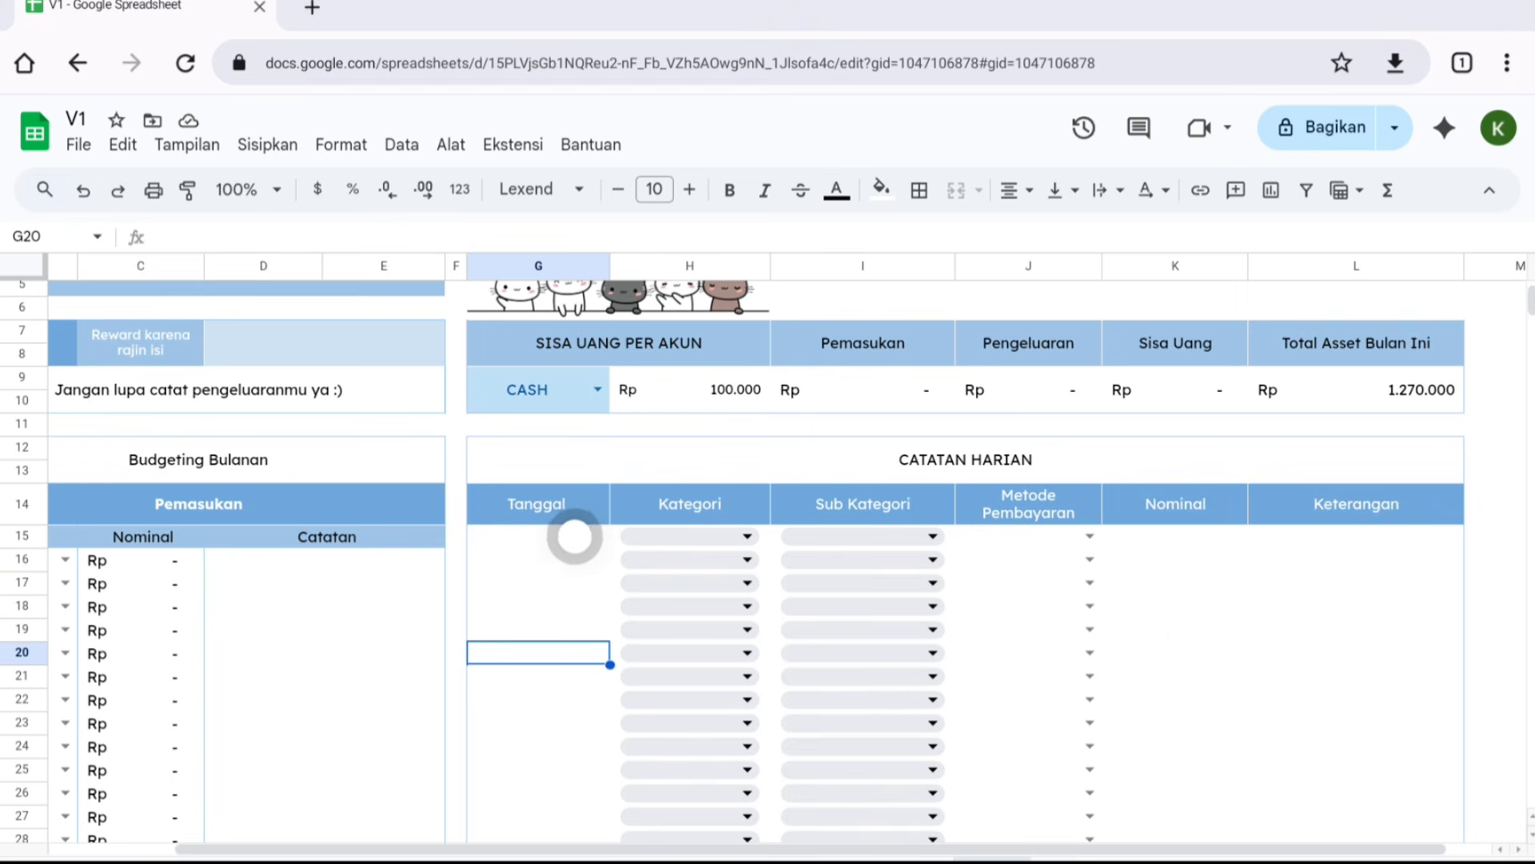
- Record a daily entry dated 25 Agu 2025: Pemasukan, Gaji, paid via BCA, nominal 3000000
{"action": "double_click", "coordinate": [574, 535]}
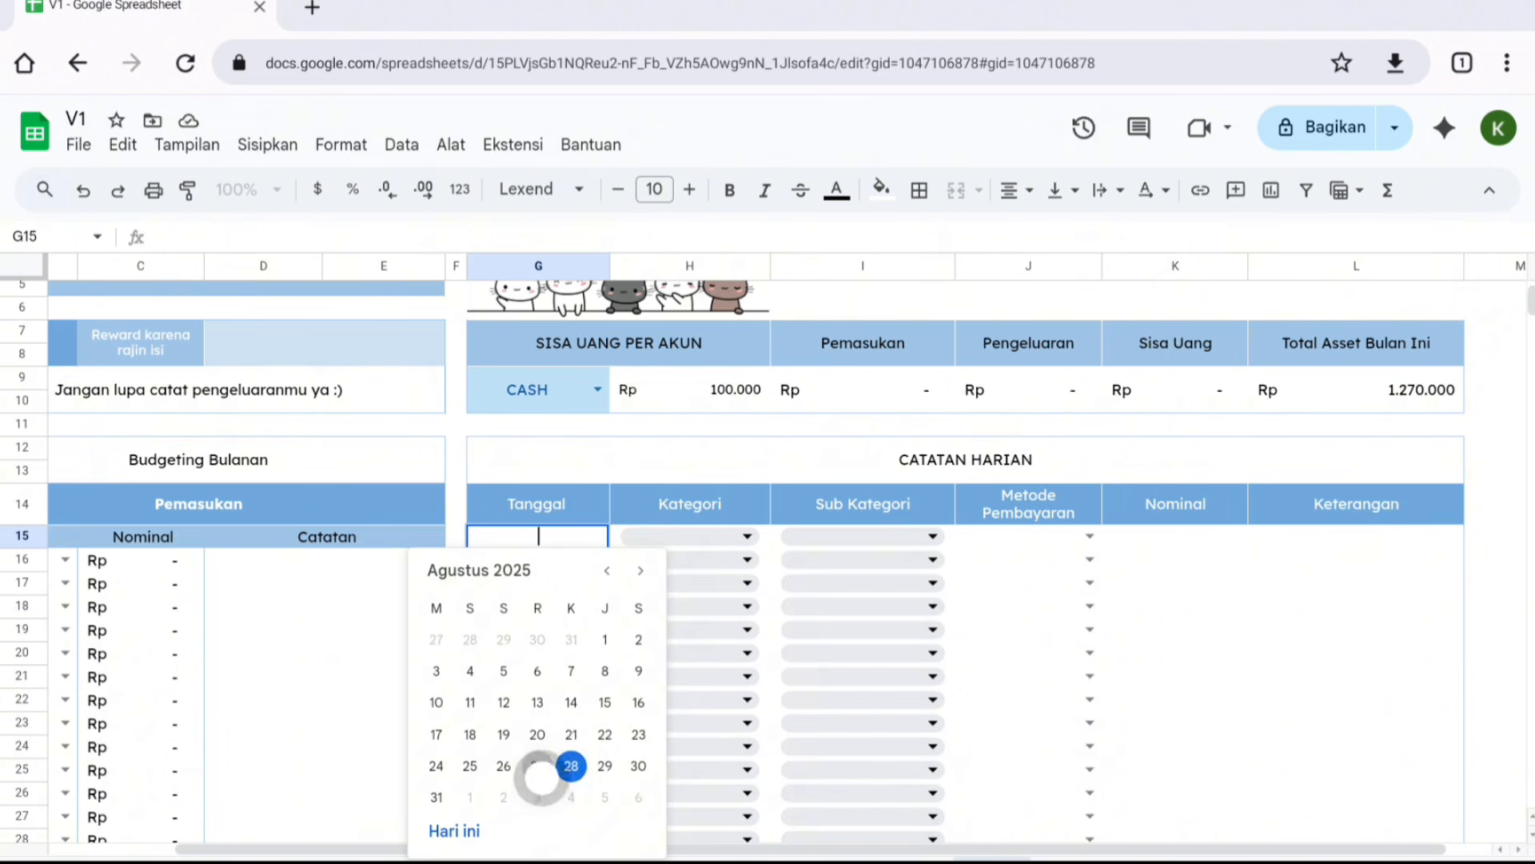
{"action": "left_click", "coordinate": [470, 765]}
{"action": "left_click", "coordinate": [740, 537]}
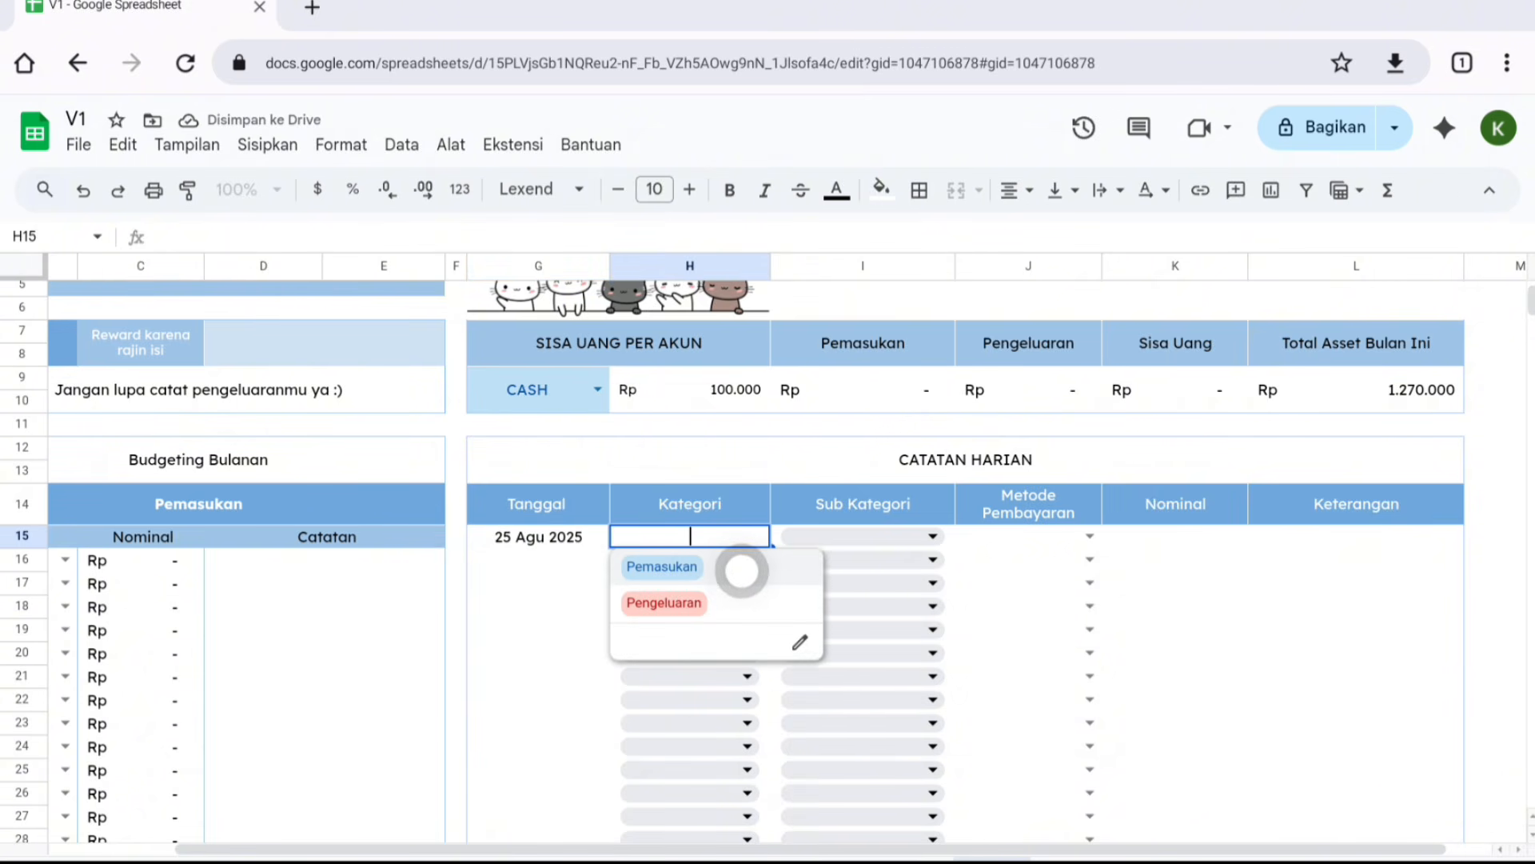
{"action": "left_click", "coordinate": [741, 571]}
{"action": "left_click", "coordinate": [914, 533]}
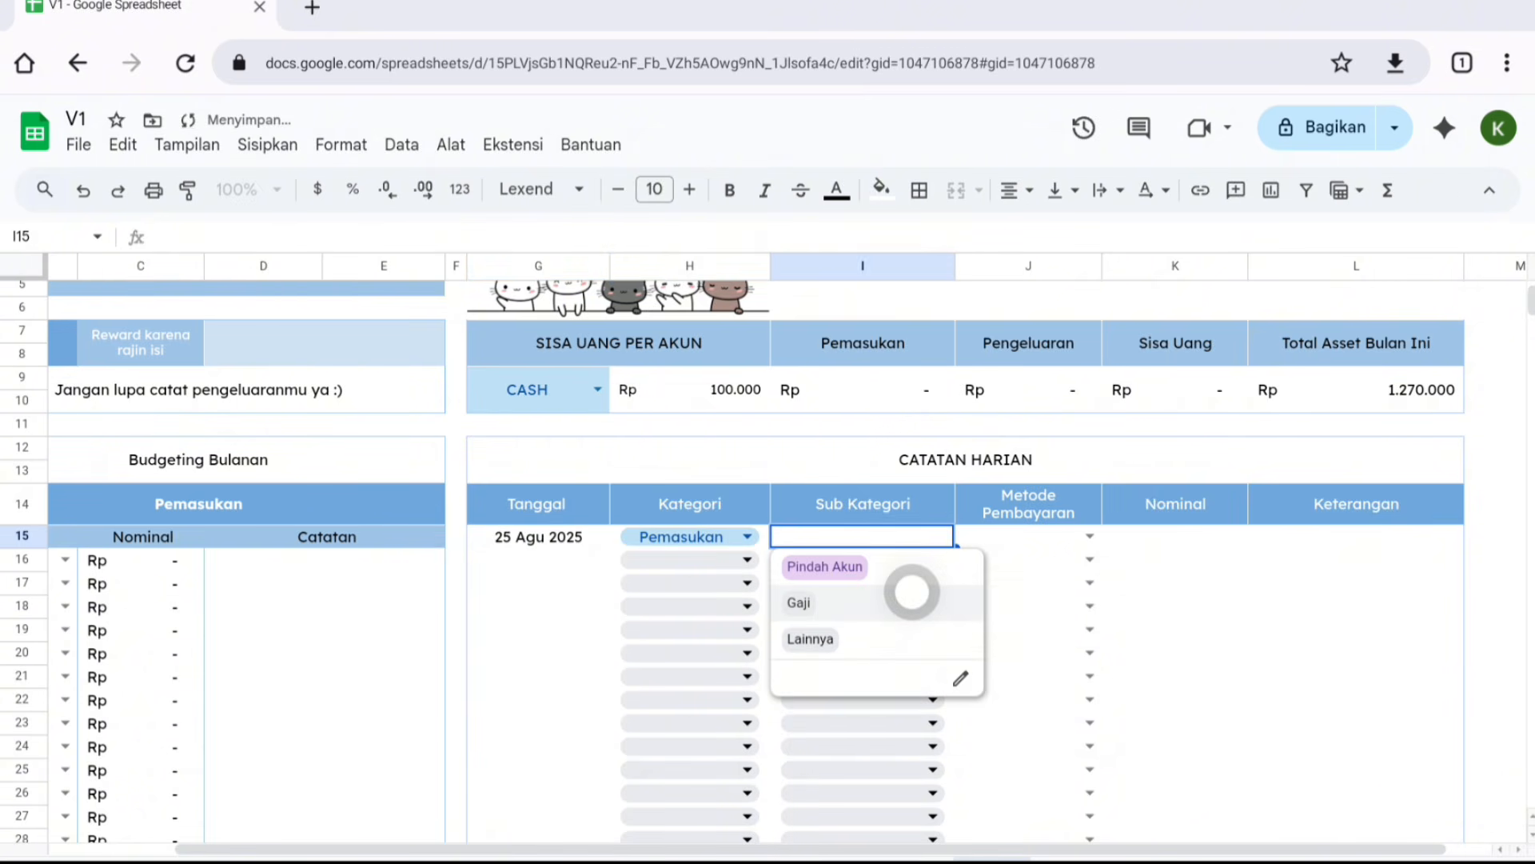
{"action": "left_click", "coordinate": [914, 596]}
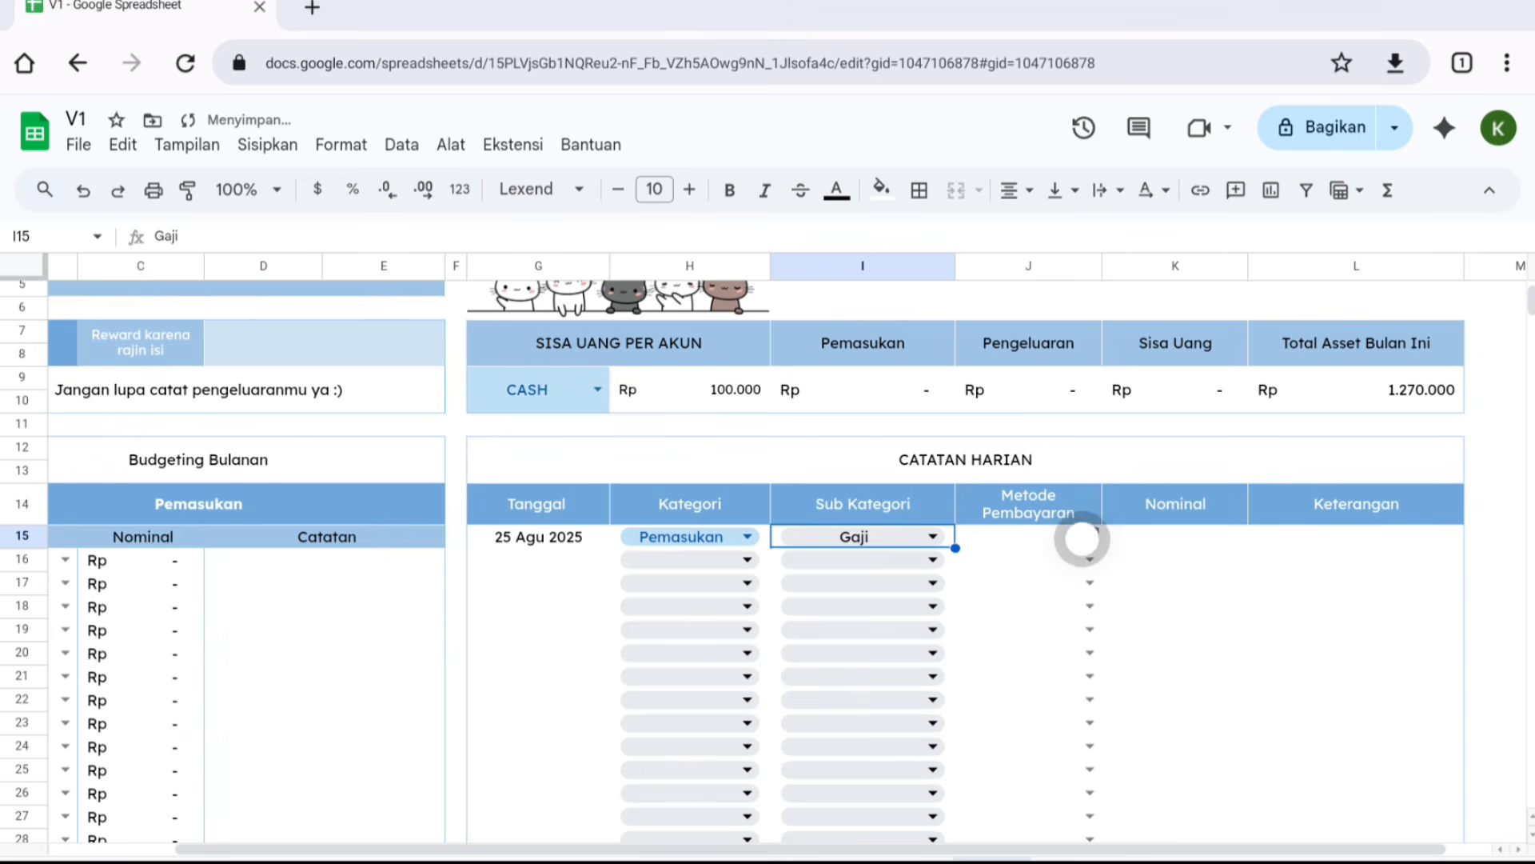
{"action": "left_click", "coordinate": [1083, 538]}
{"action": "left_click", "coordinate": [1094, 592]}
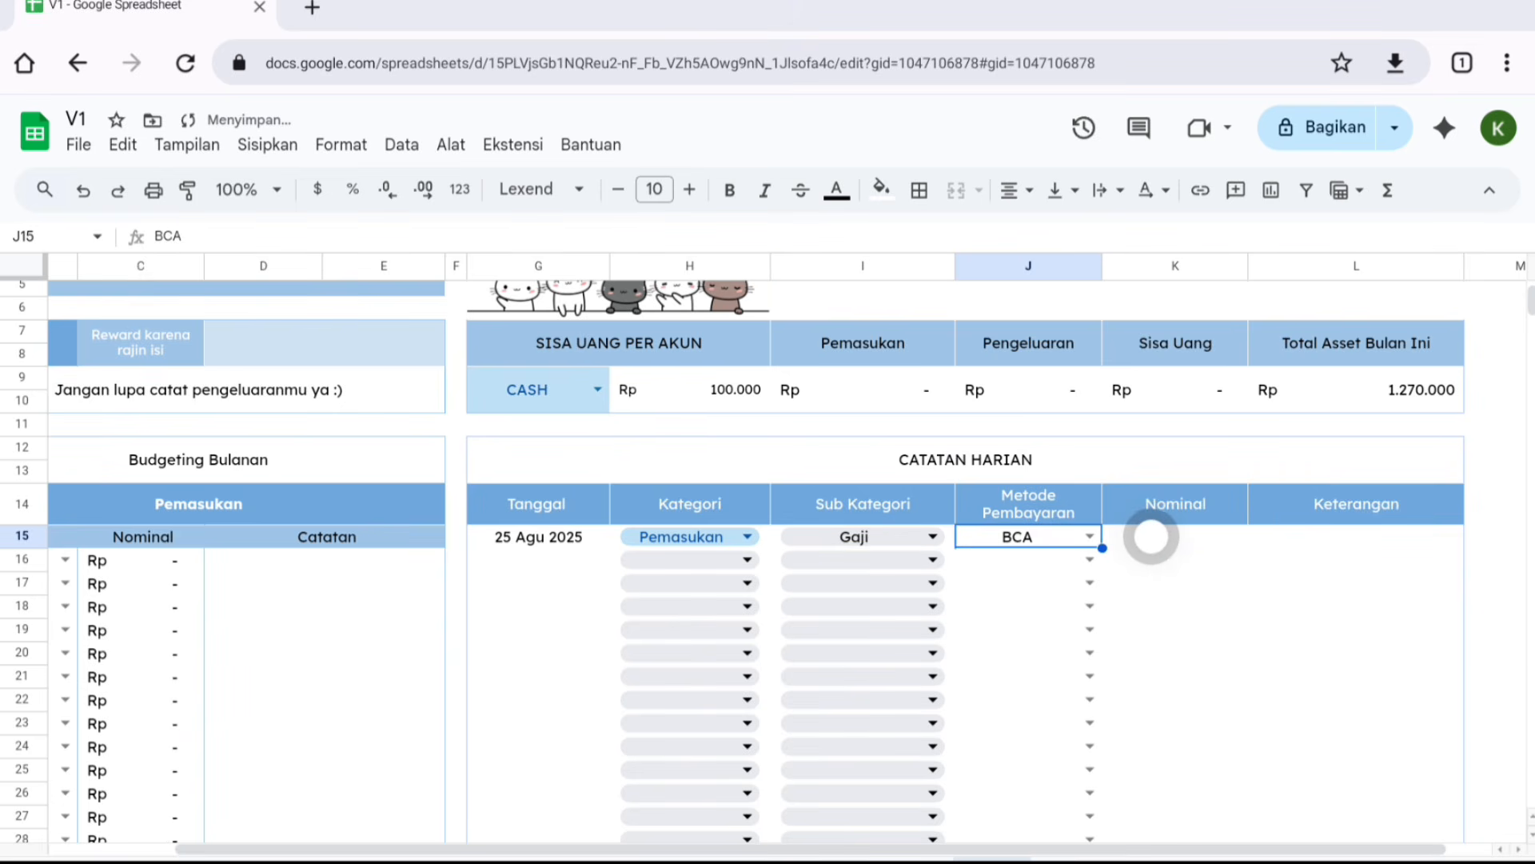
{"action": "left_click", "coordinate": [1151, 536]}
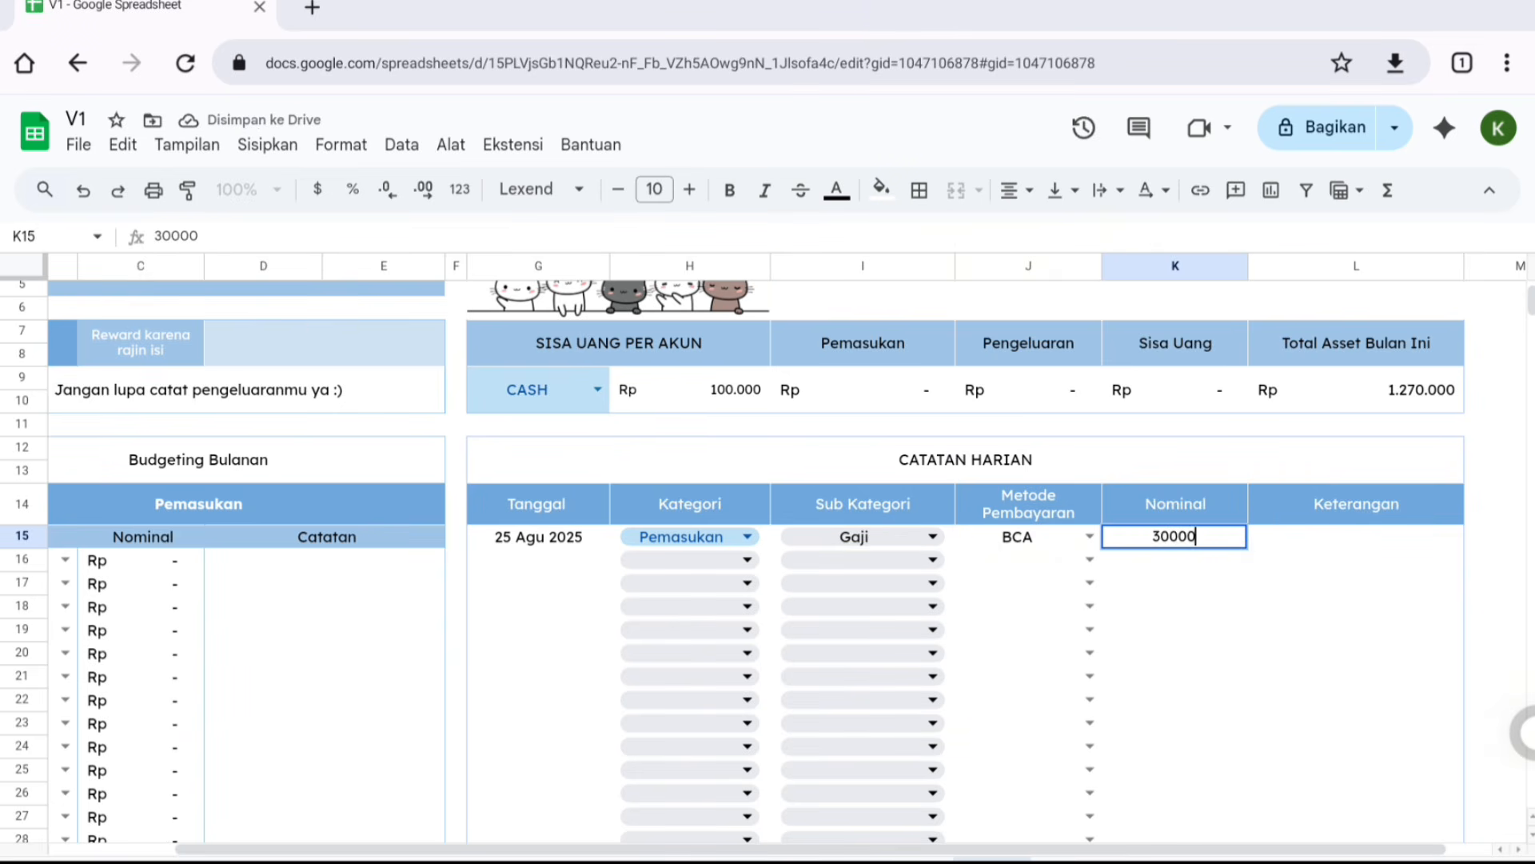
{"action": "type", "text": "3000000"}
{"action": "key", "text": "Return"}
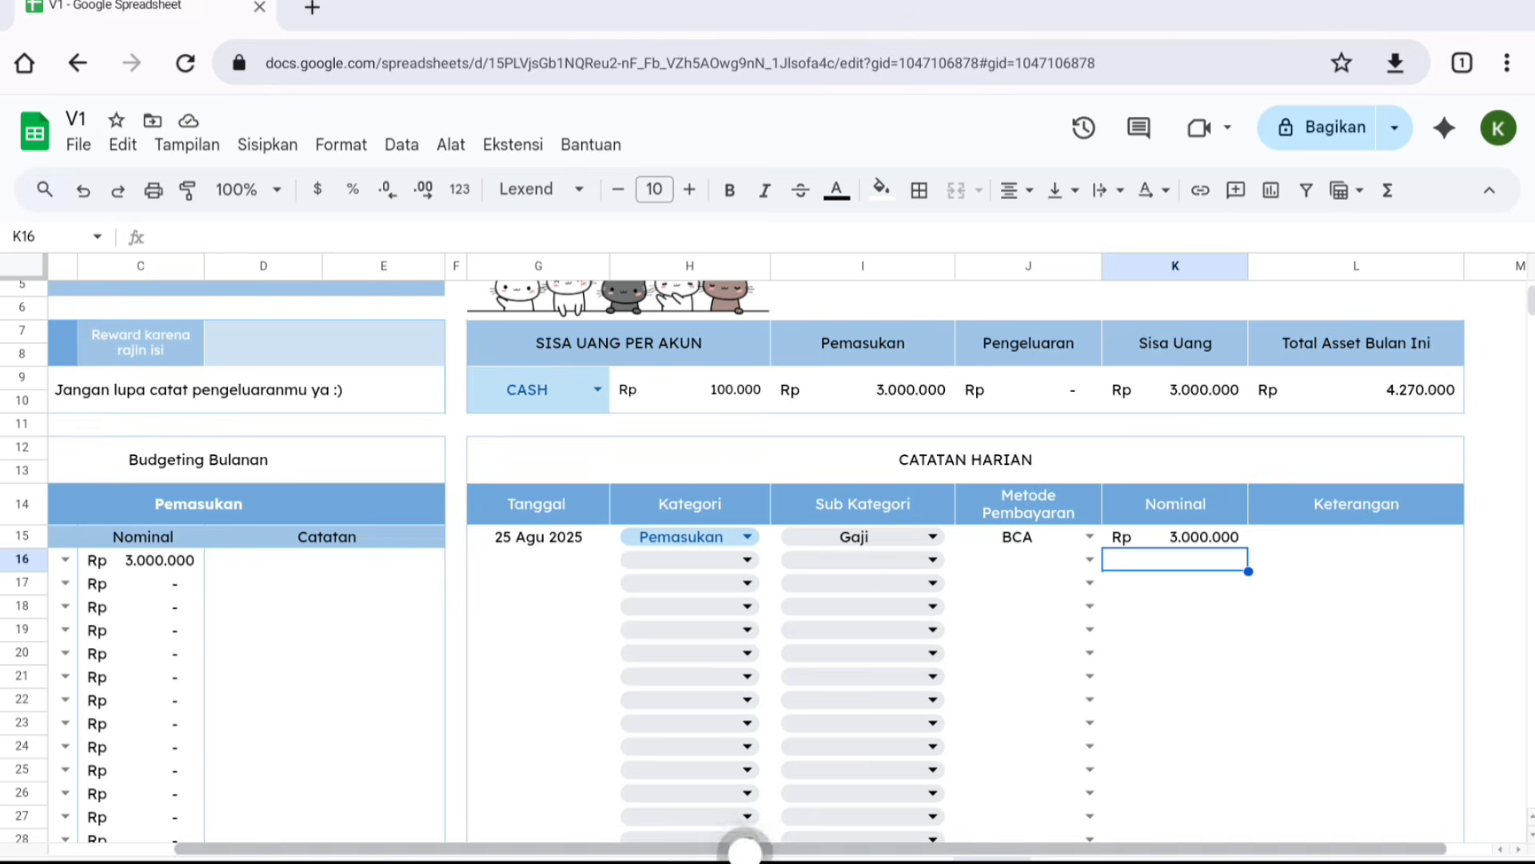
- Inspect the formulas behind the account summary's Pemasukan and Pengeluaran cells
{"action": "scroll", "coordinate": [283, 527], "scroll_direction": "left", "scroll_amount": 3}
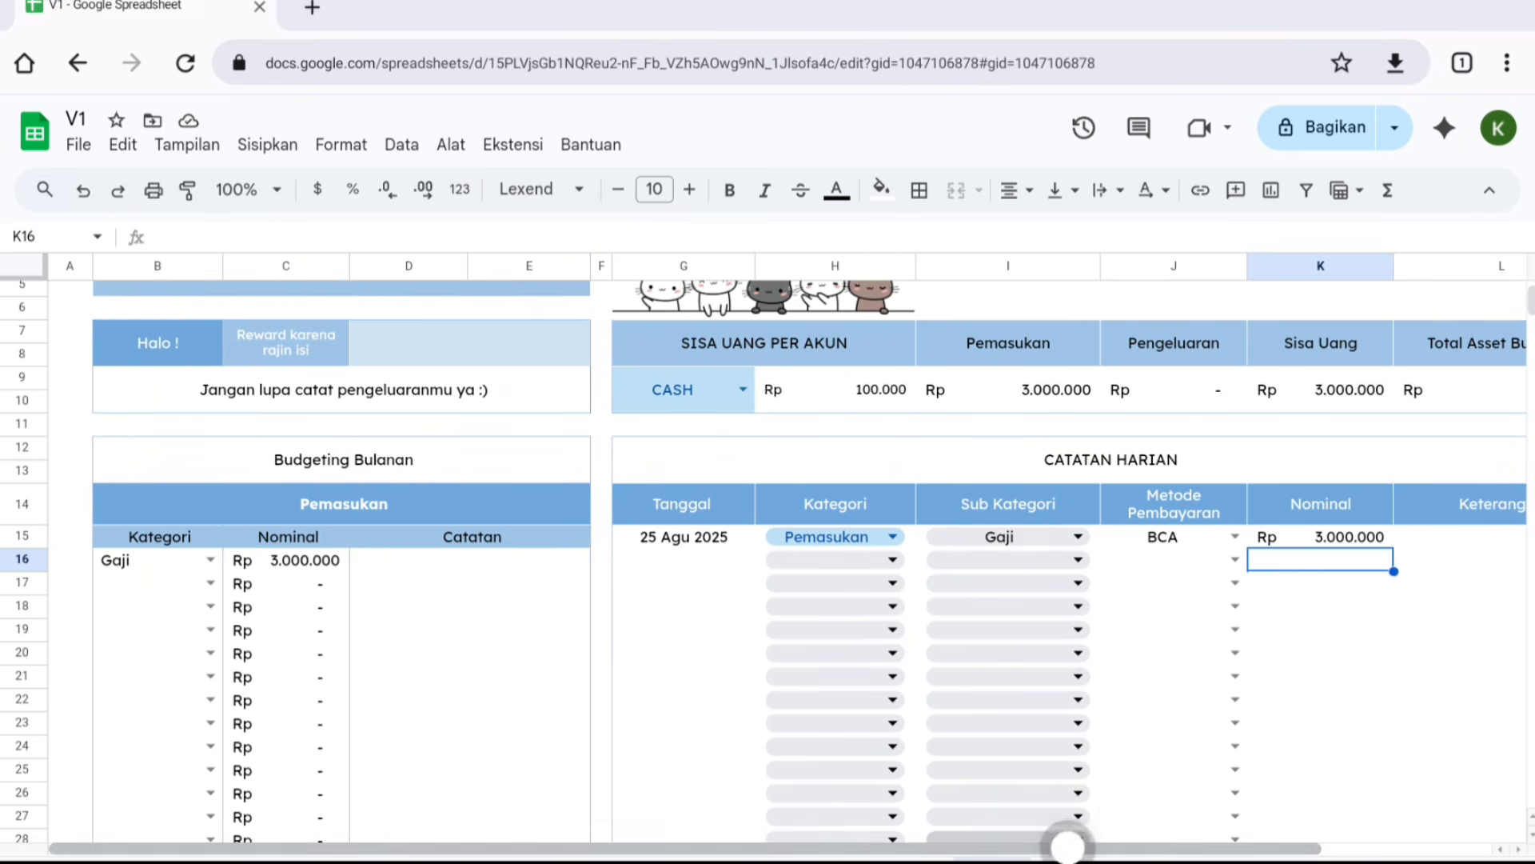
{"action": "scroll", "coordinate": [1074, 849], "scroll_direction": "right", "scroll_amount": 2}
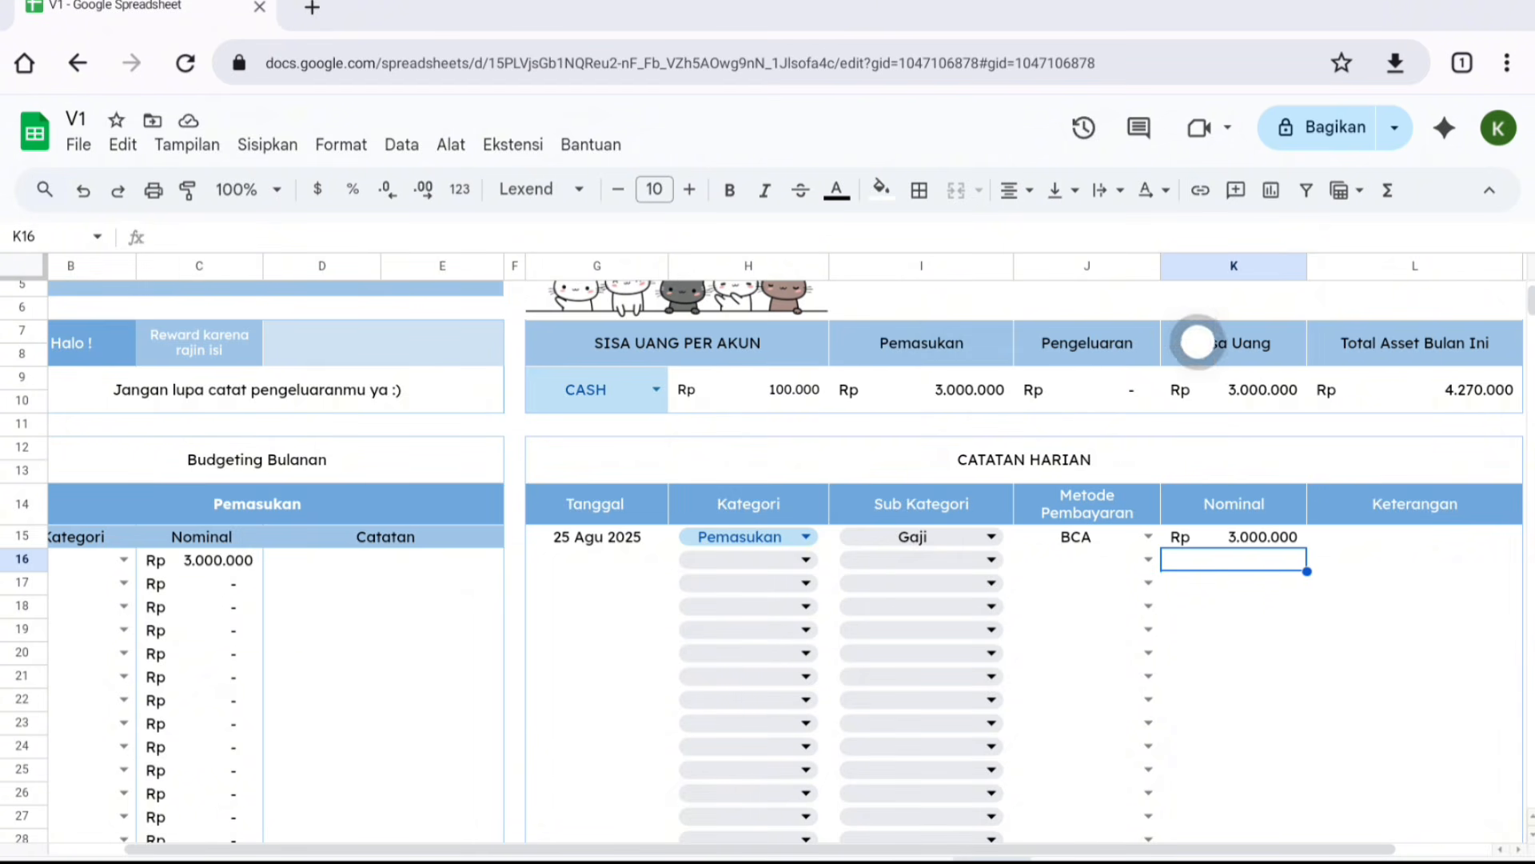
{"action": "left_click_drag", "start_coordinate": [824, 848], "coordinate": [887, 851]}
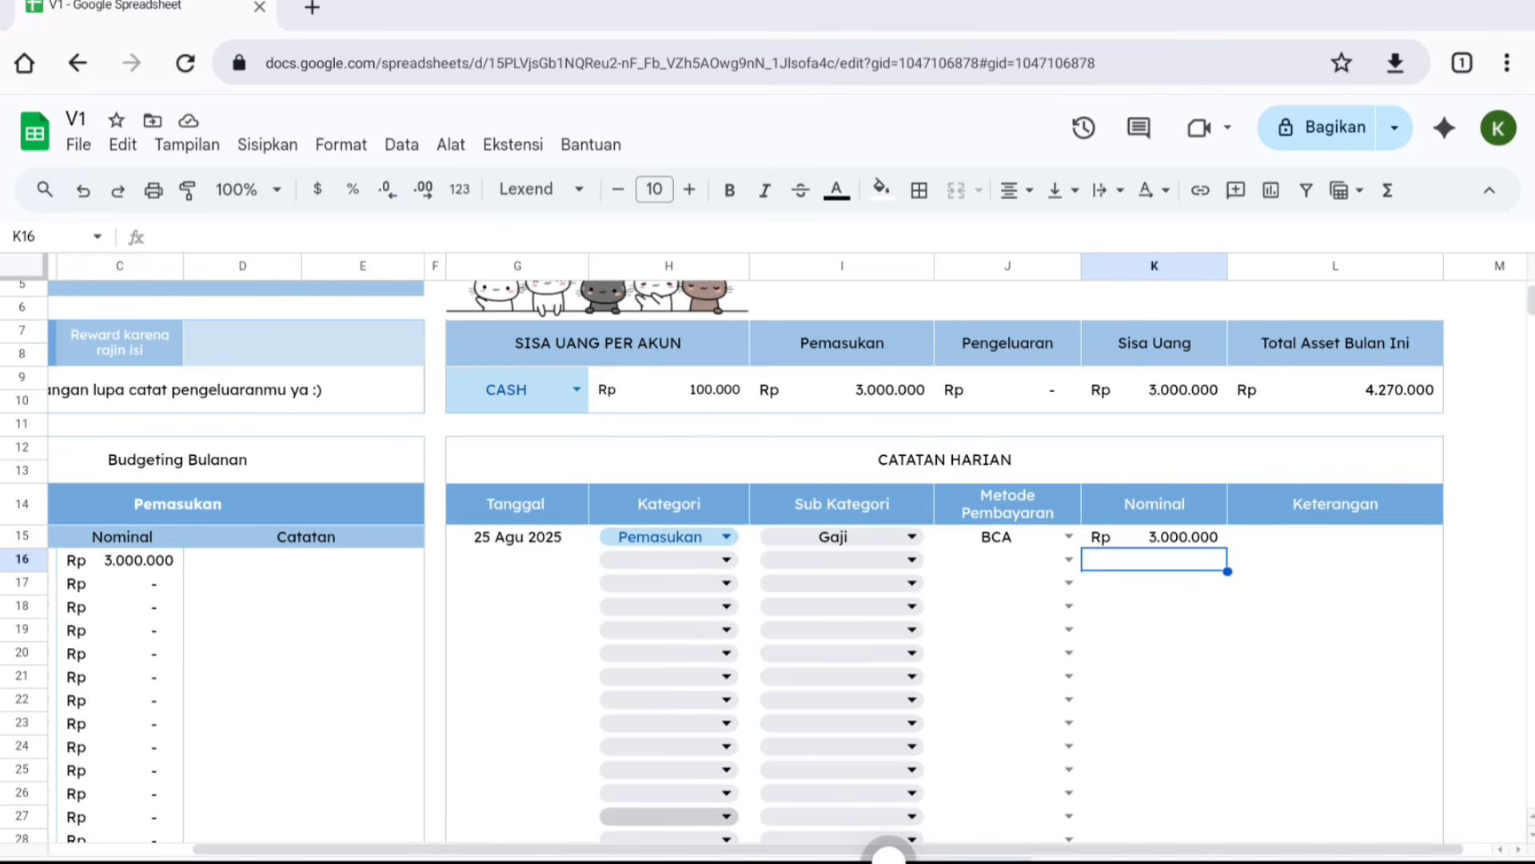
{"action": "scroll", "coordinate": [1215, 552], "scroll_direction": "down", "scroll_amount": 2}
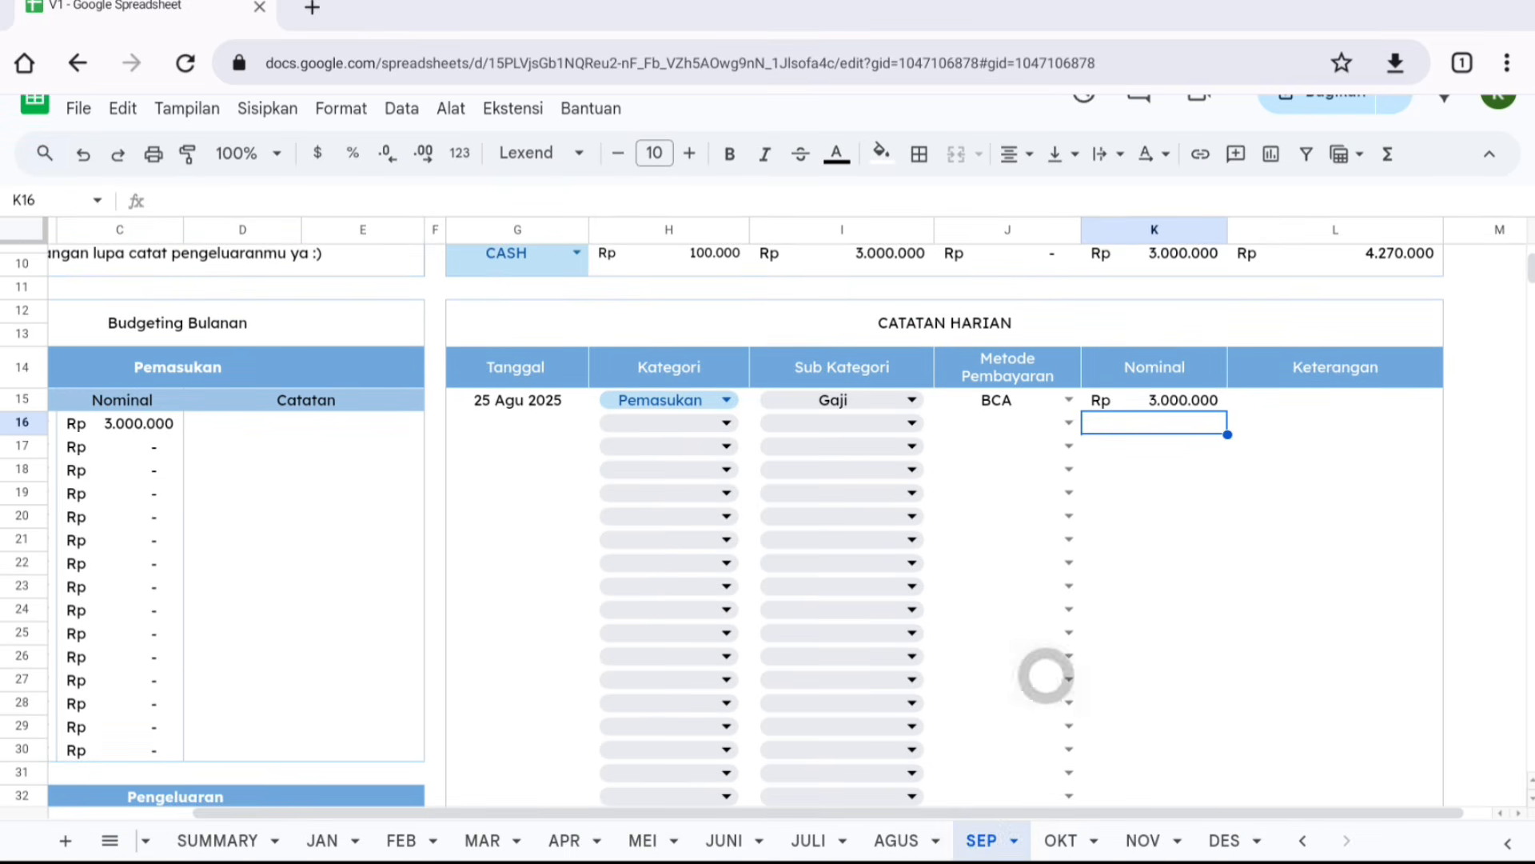
{"action": "scroll", "coordinate": [1049, 624], "scroll_direction": "up", "scroll_amount": 3}
{"action": "left_click", "coordinate": [896, 490]}
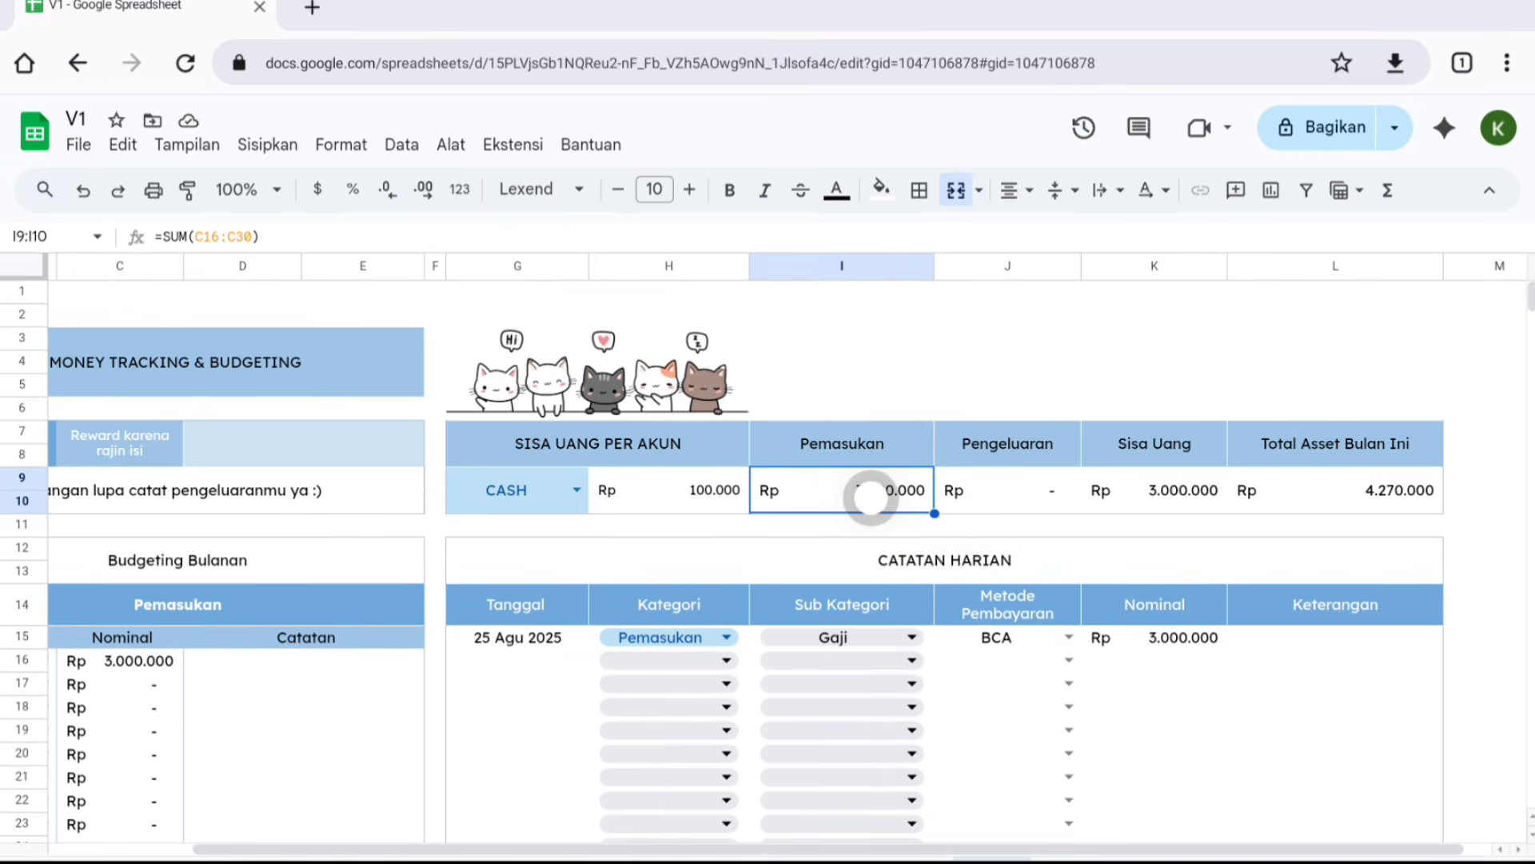
{"action": "left_click", "coordinate": [1020, 480]}
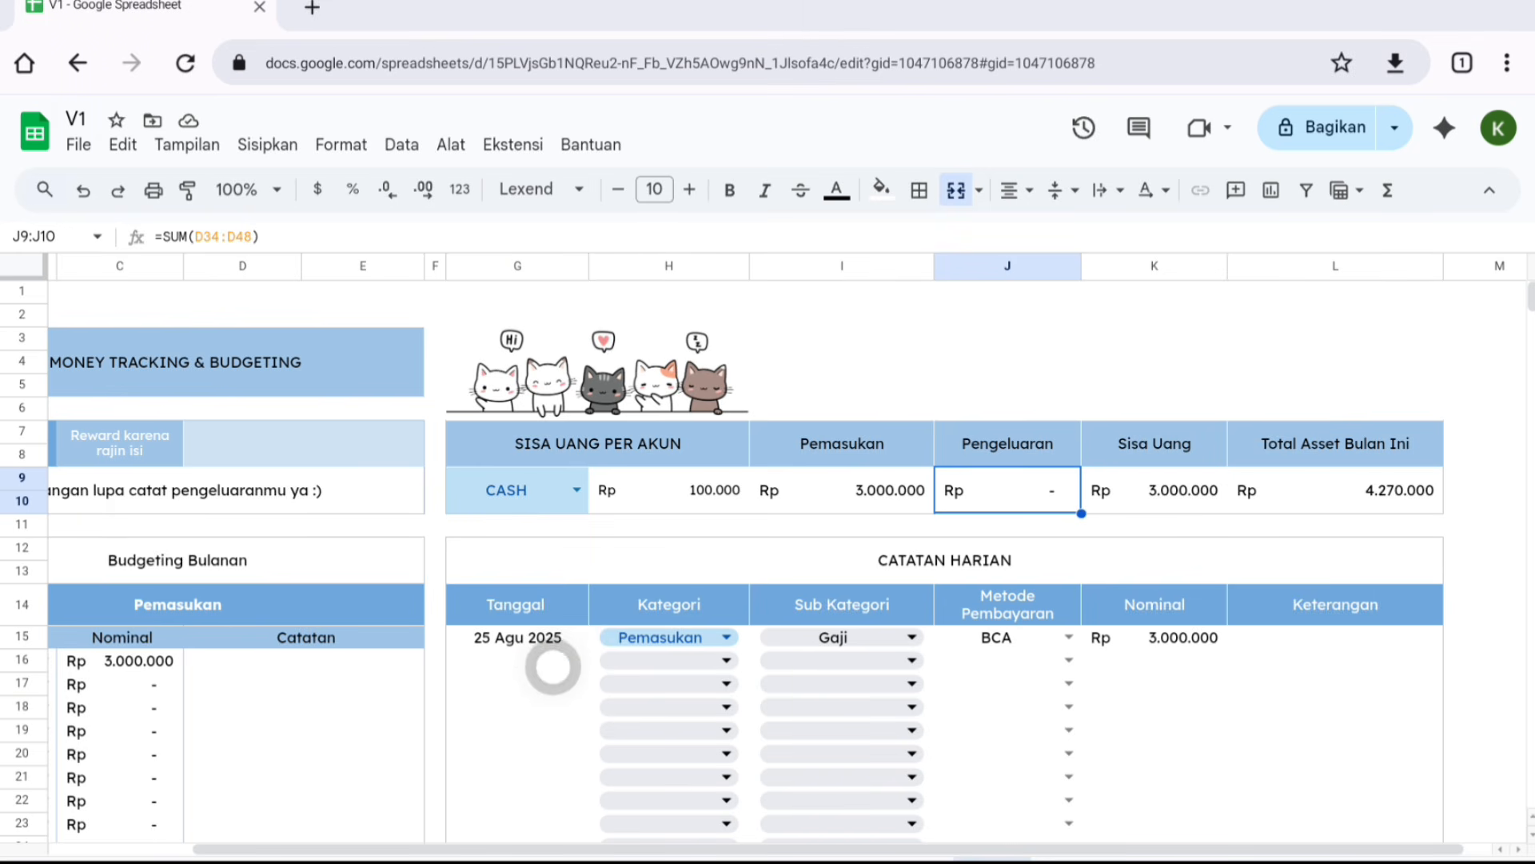
- Record a second entry dated 25 Agu 2025: Pengeluaran, Uang Saku, via CASH, 25.000, described as makan
{"action": "double_click", "coordinate": [552, 667]}
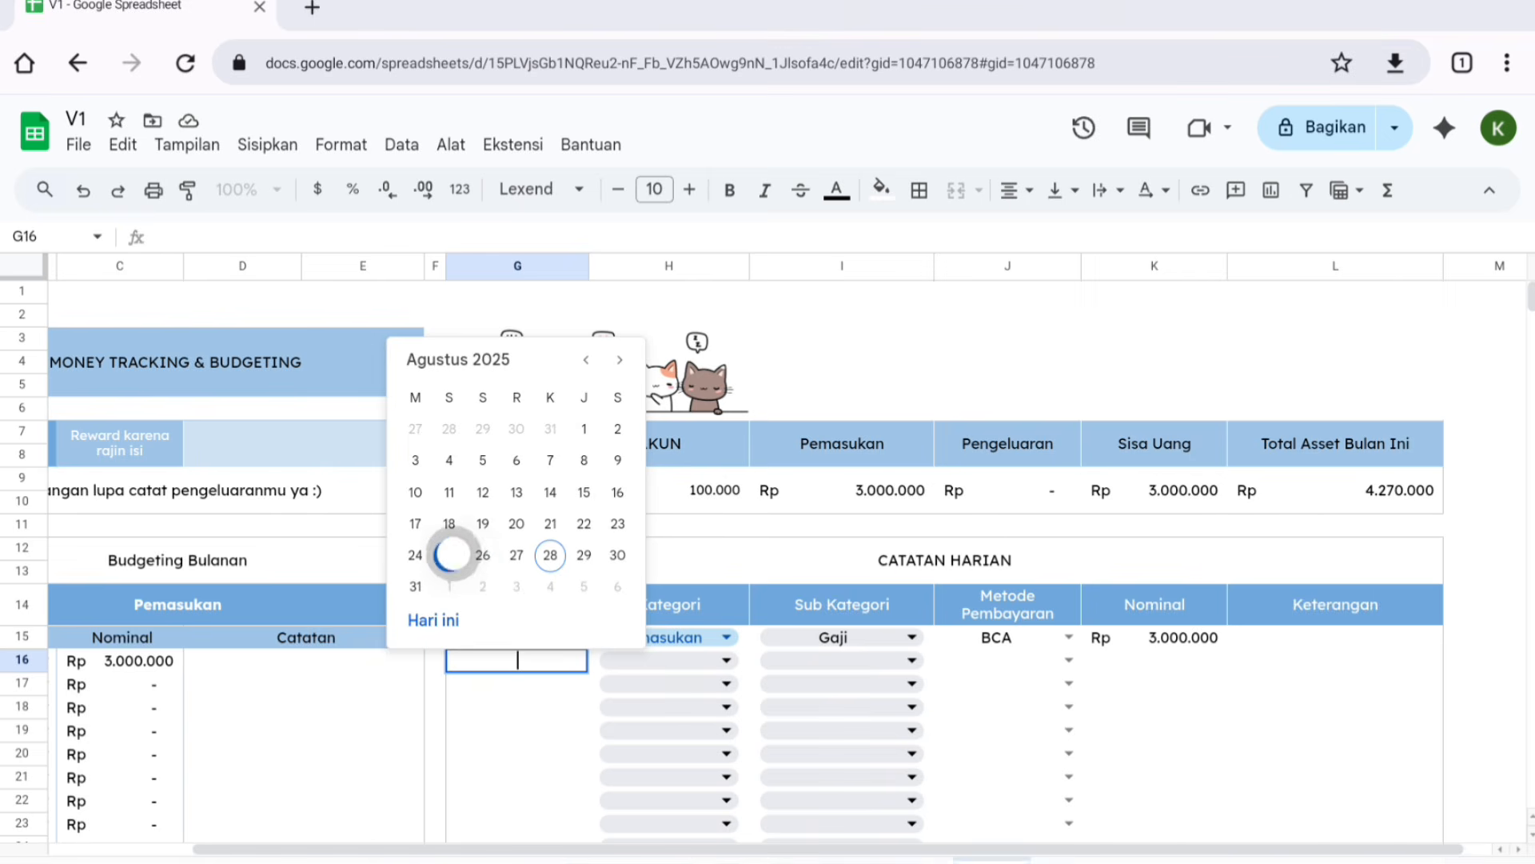
{"action": "left_click", "coordinate": [449, 554]}
{"action": "left_click", "coordinate": [672, 661]}
{"action": "left_click", "coordinate": [758, 720]}
{"action": "left_click", "coordinate": [848, 660]}
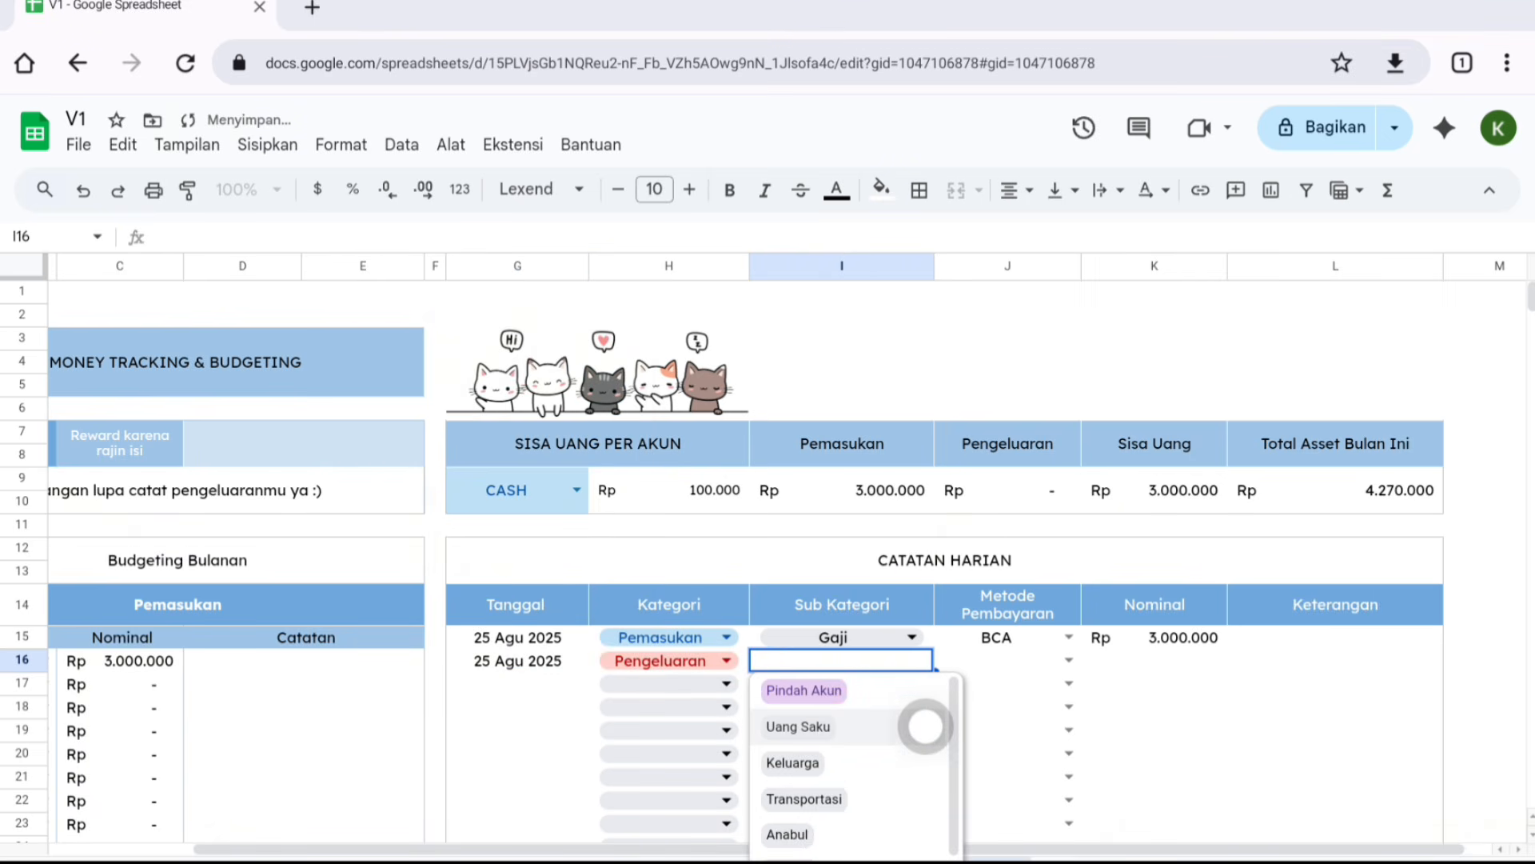
{"action": "left_click", "coordinate": [927, 728]}
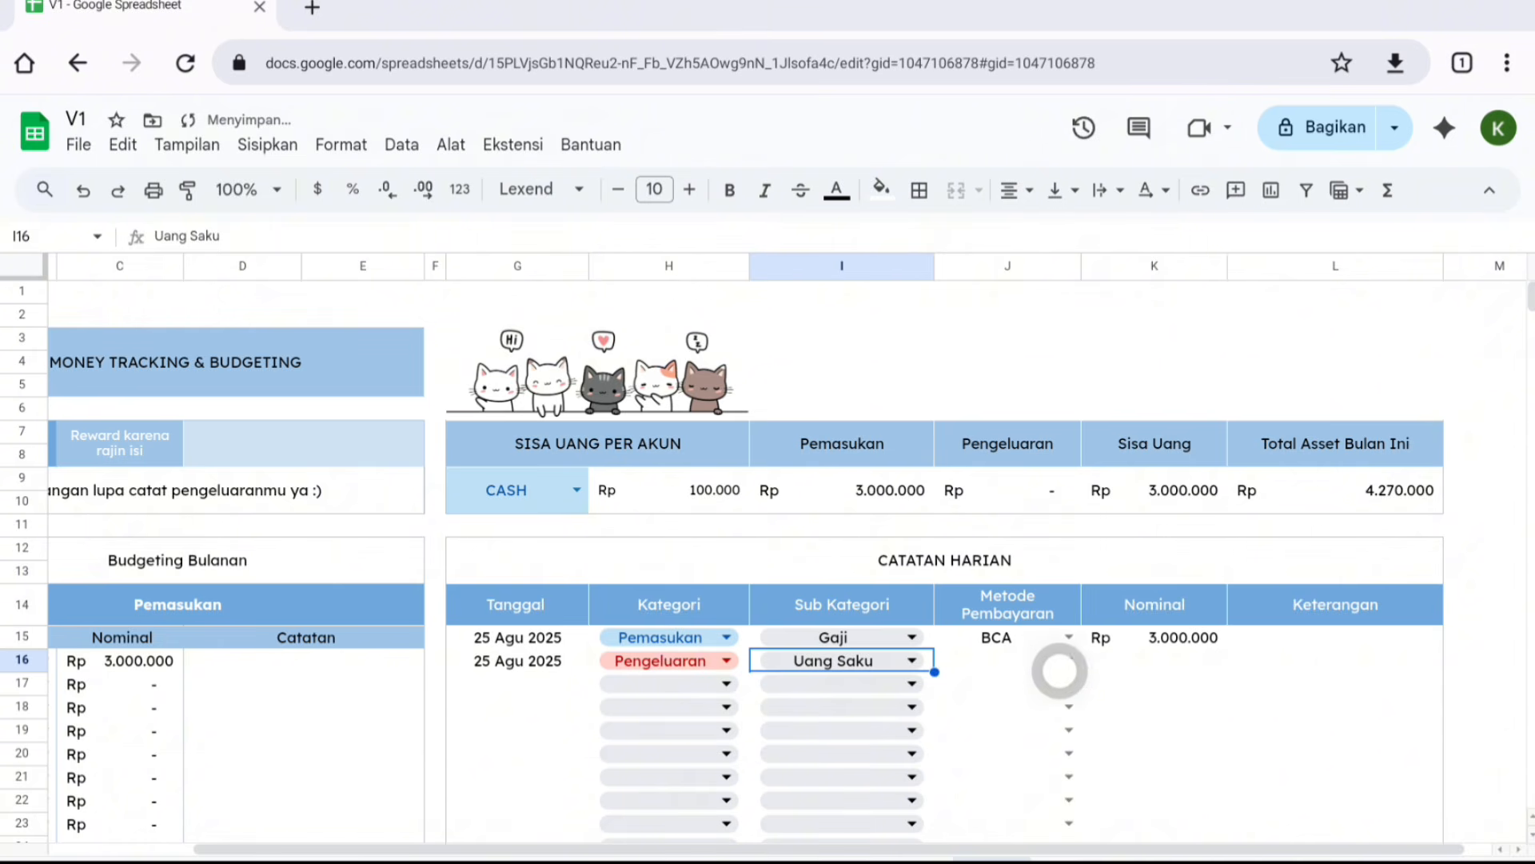
{"action": "left_click", "coordinate": [1066, 667]}
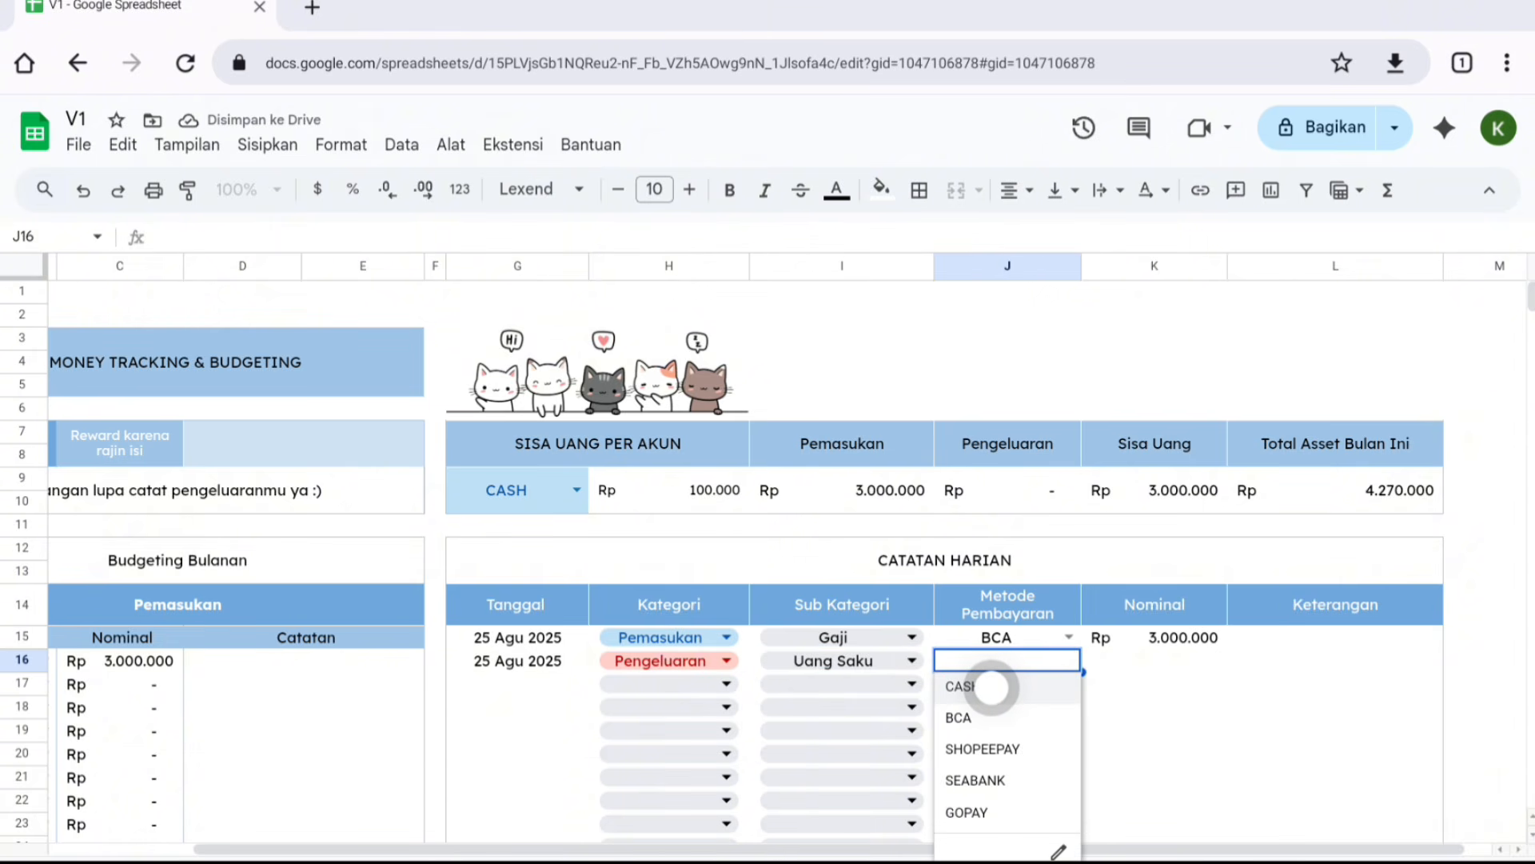
{"action": "left_click", "coordinate": [1008, 688]}
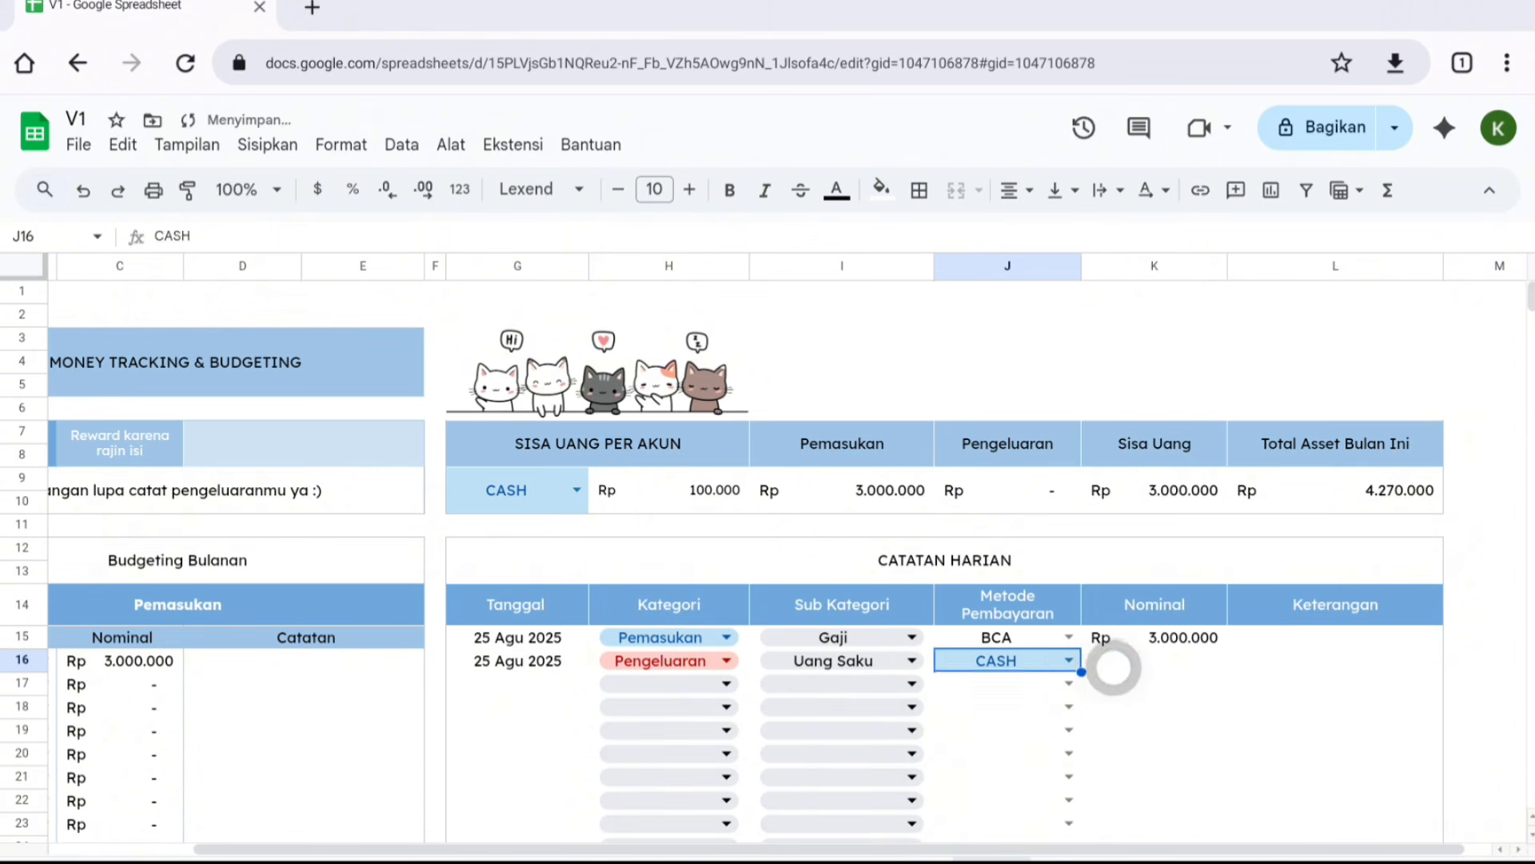
{"action": "left_click", "coordinate": [1107, 660]}
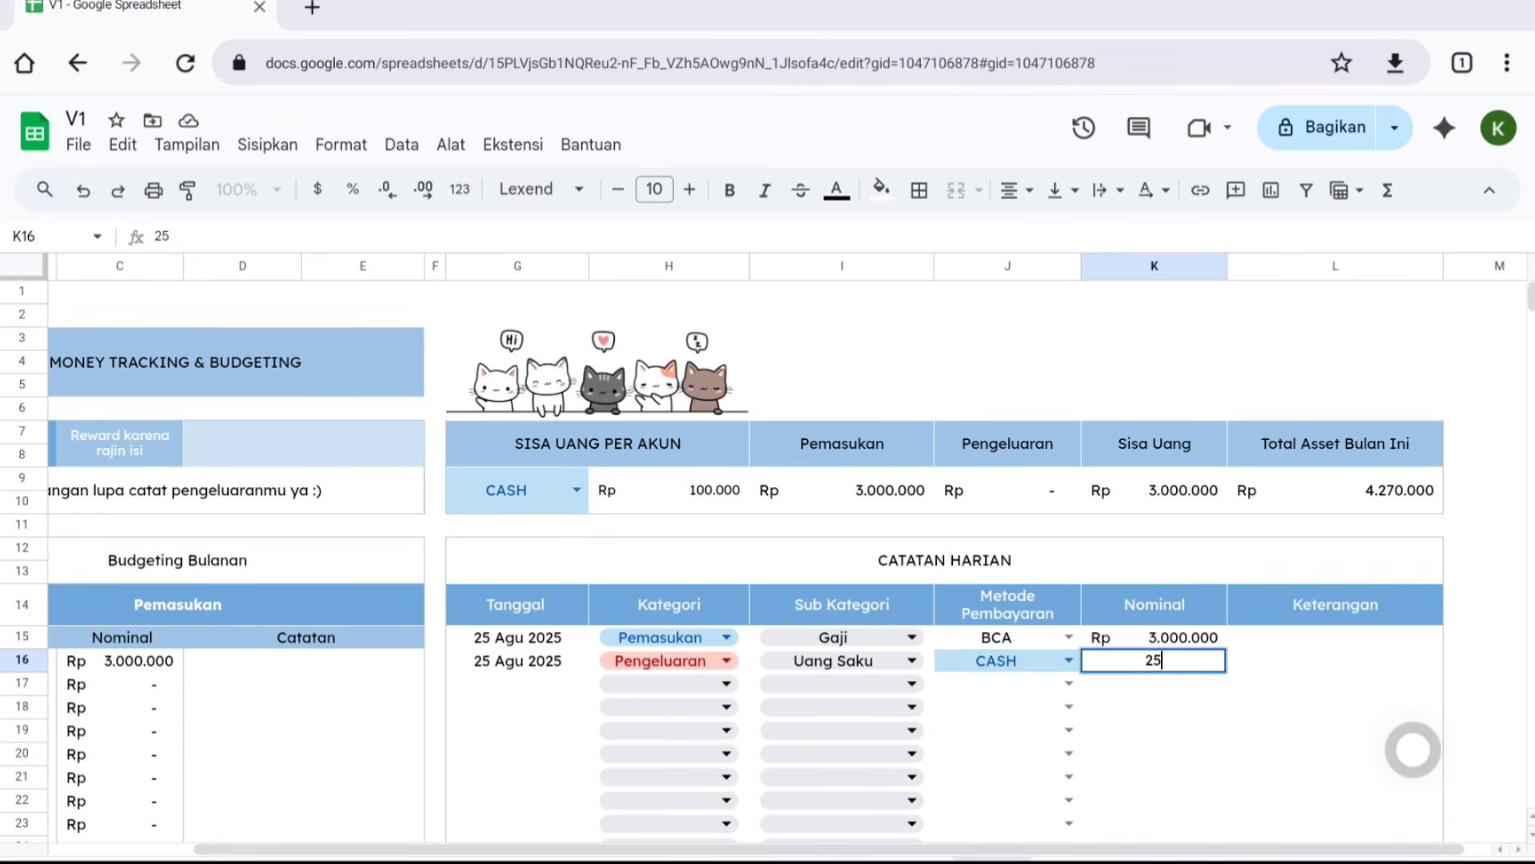
{"action": "key", "text": "Tab"}
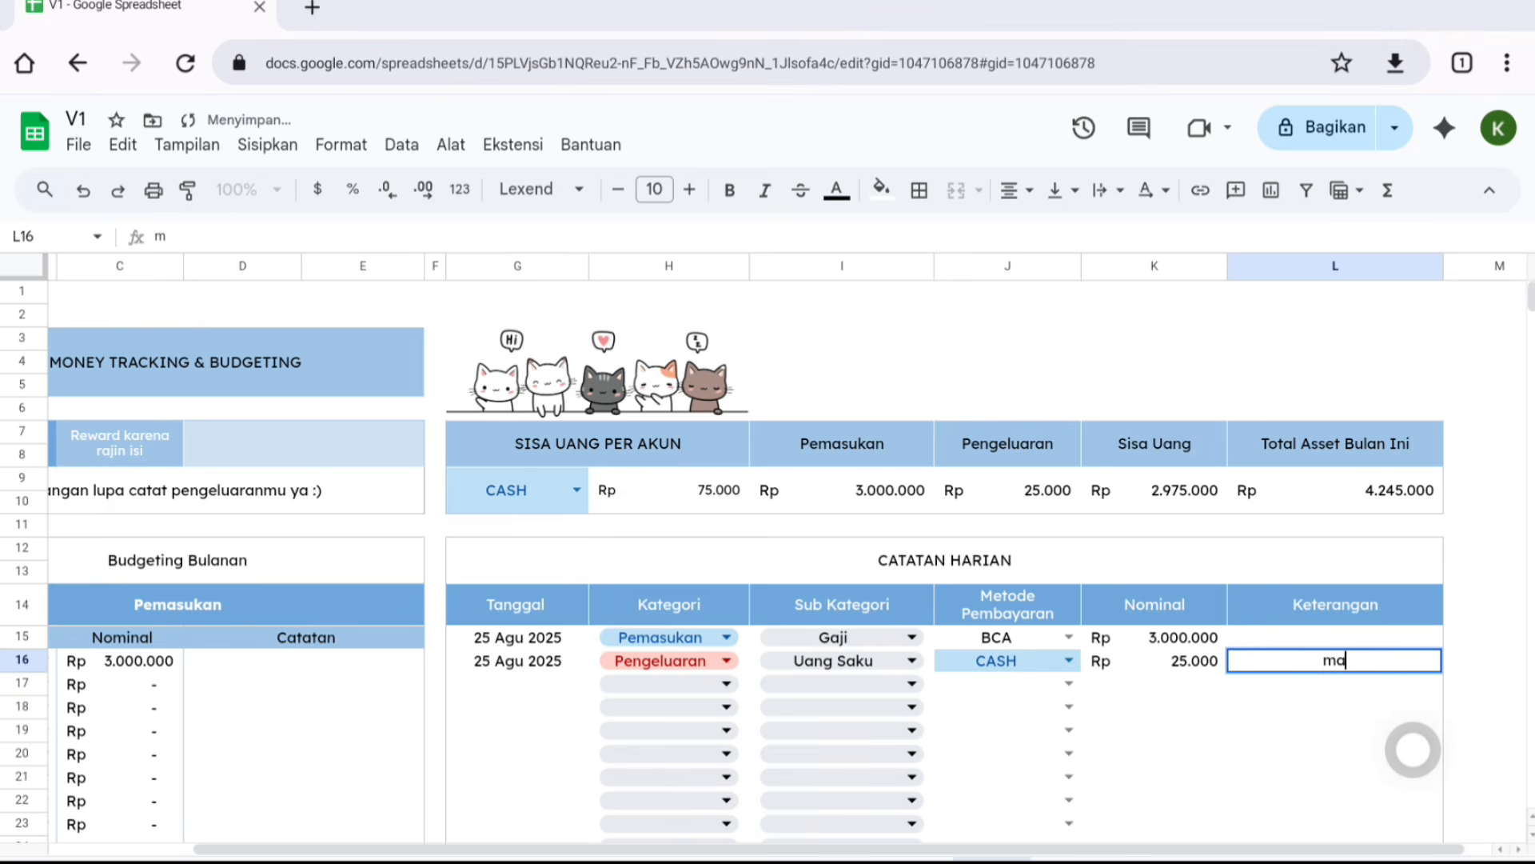
{"action": "key", "text": "Return"}
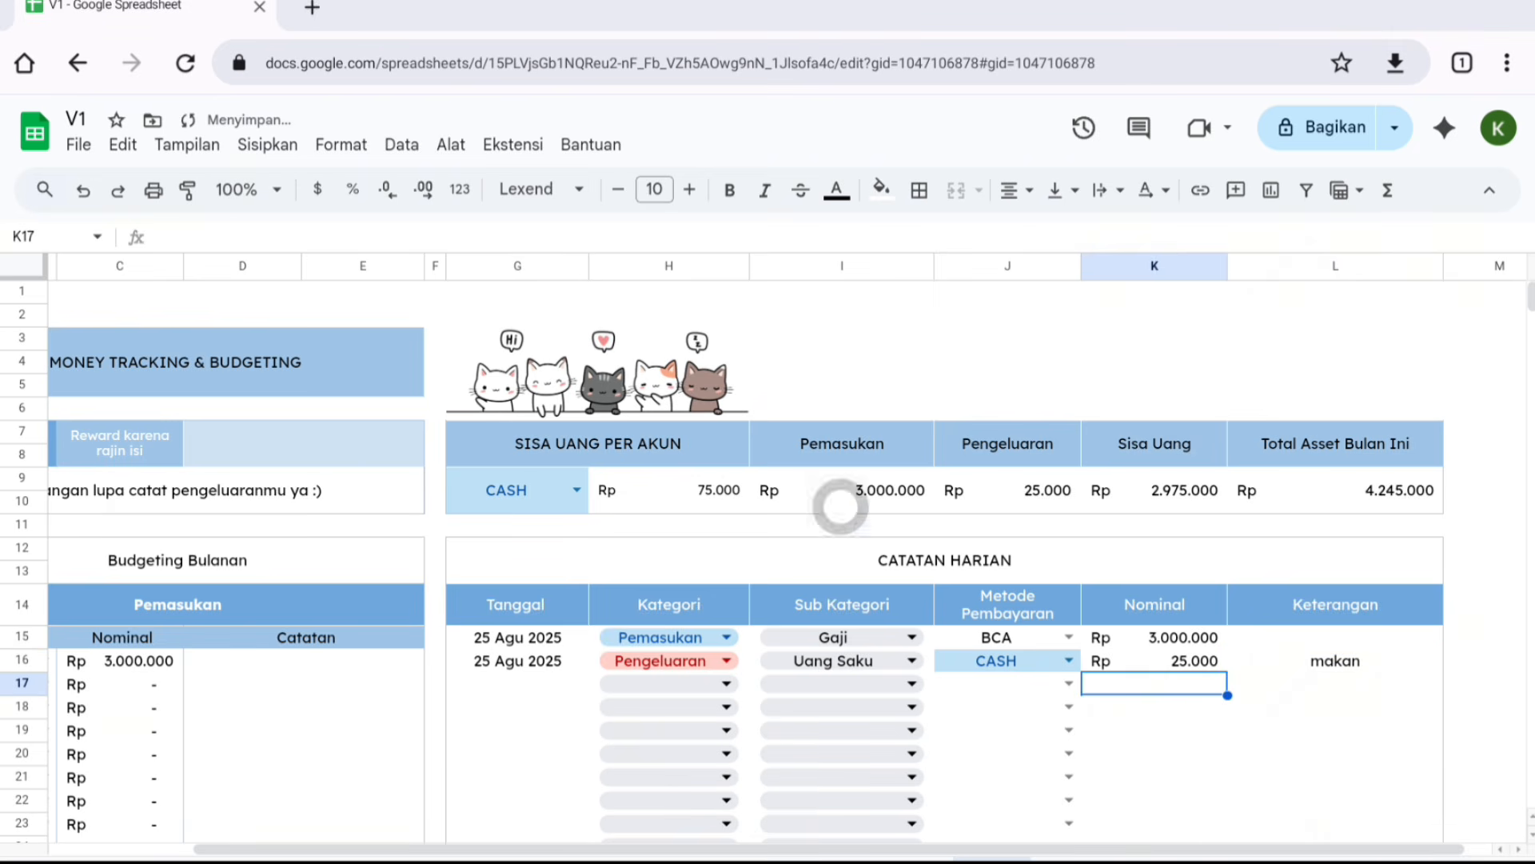
- Examine the expense table's Aktual formula for Uang Saku and the per-account balance summary
{"action": "scroll", "coordinate": [680, 527], "scroll_direction": "down", "scroll_amount": 2}
{"action": "scroll", "coordinate": [748, 502], "scroll_direction": "down", "scroll_amount": 2}
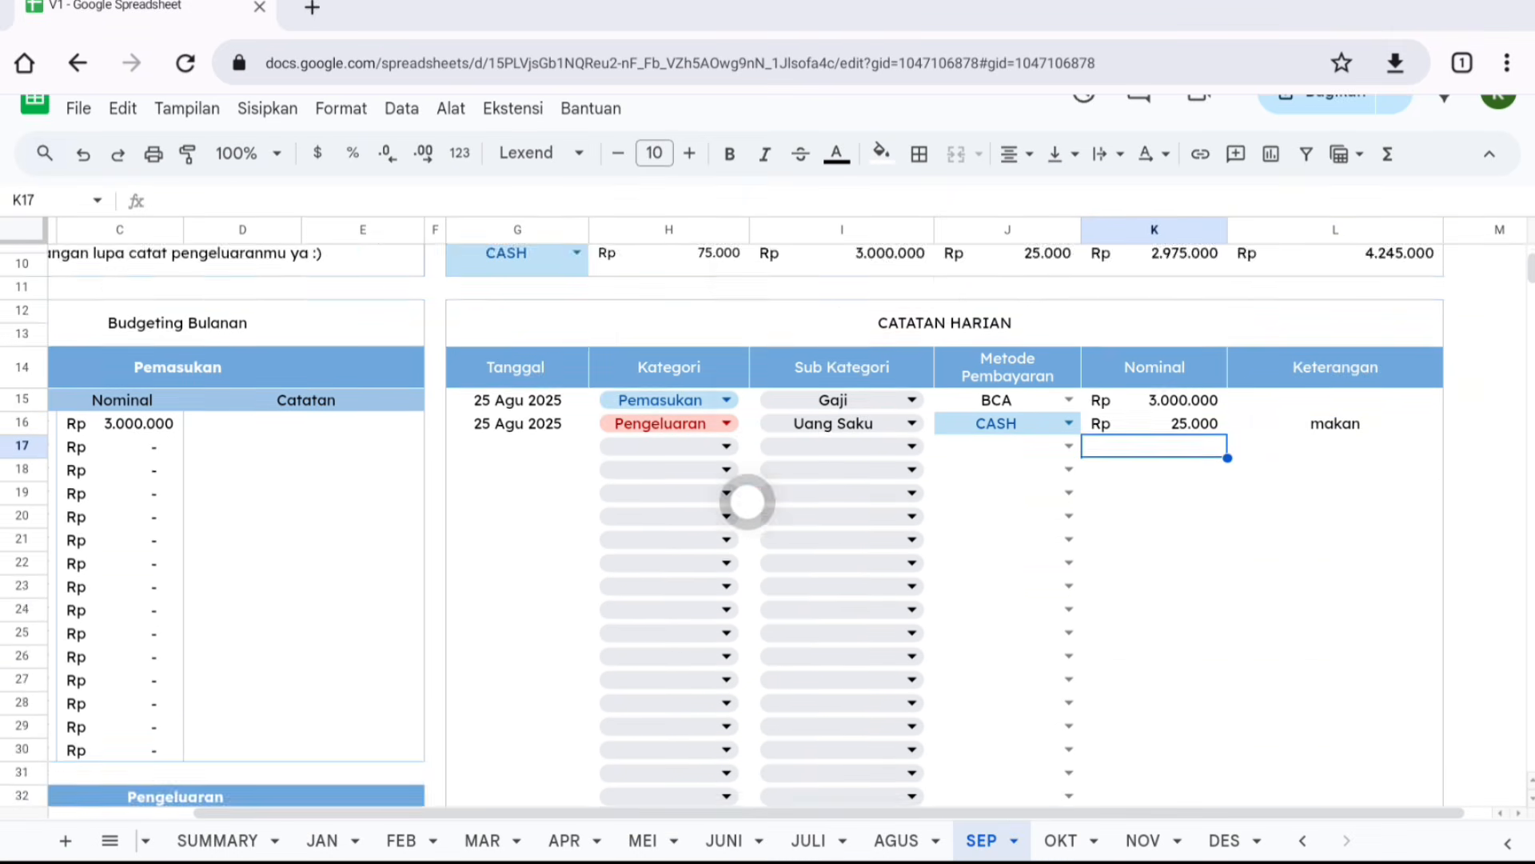
{"action": "scroll", "coordinate": [748, 502], "scroll_direction": "up", "scroll_amount": 2}
{"action": "scroll", "coordinate": [748, 503], "scroll_direction": "down", "scroll_amount": 5}
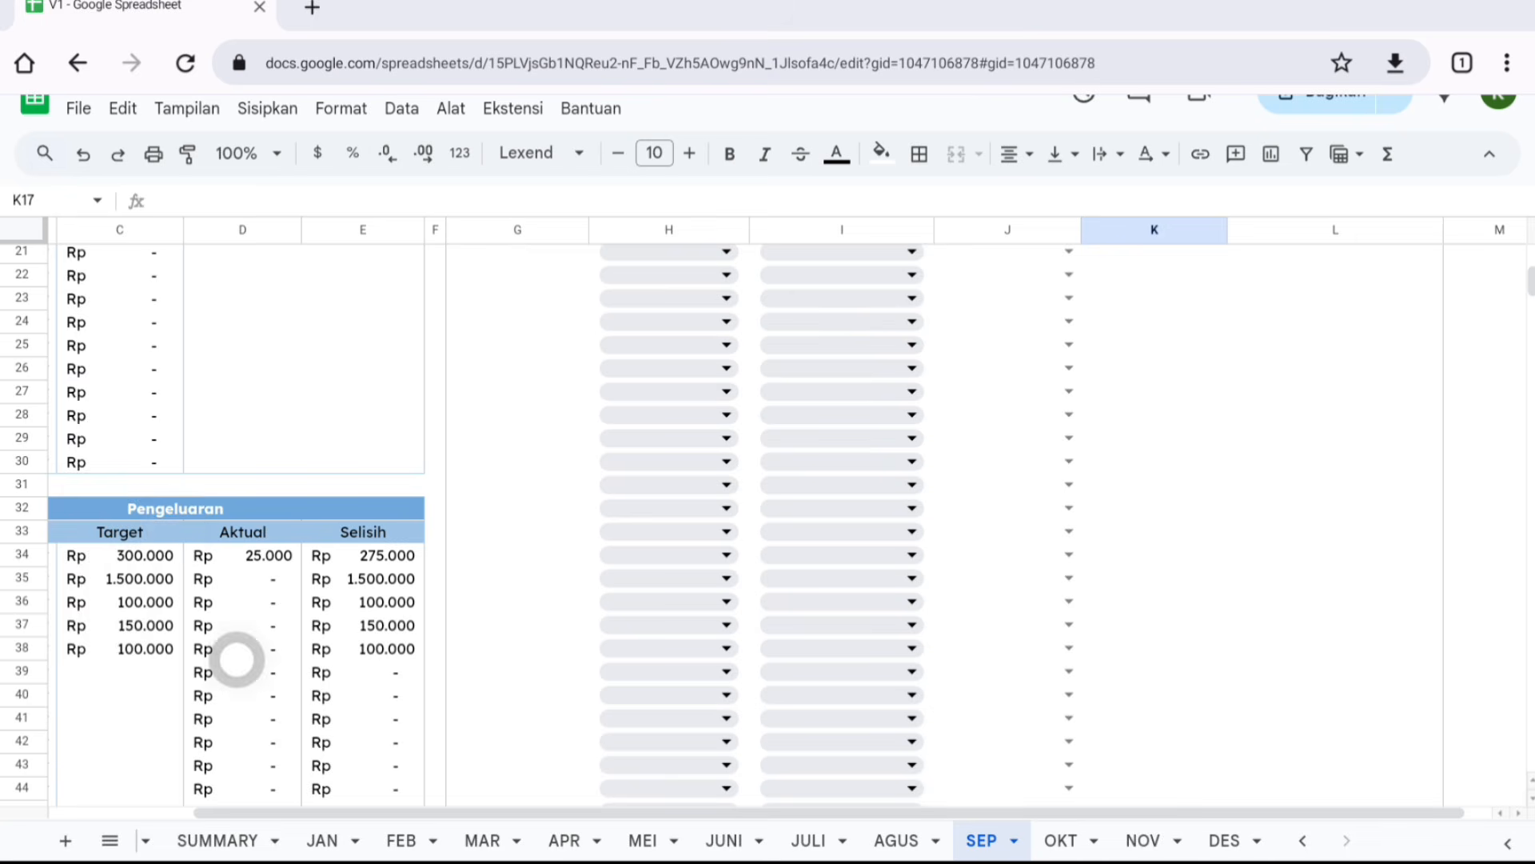
{"action": "scroll", "coordinate": [236, 659], "scroll_direction": "down", "scroll_amount": 2}
{"action": "left_click_drag", "start_coordinate": [455, 812], "coordinate": [313, 812]}
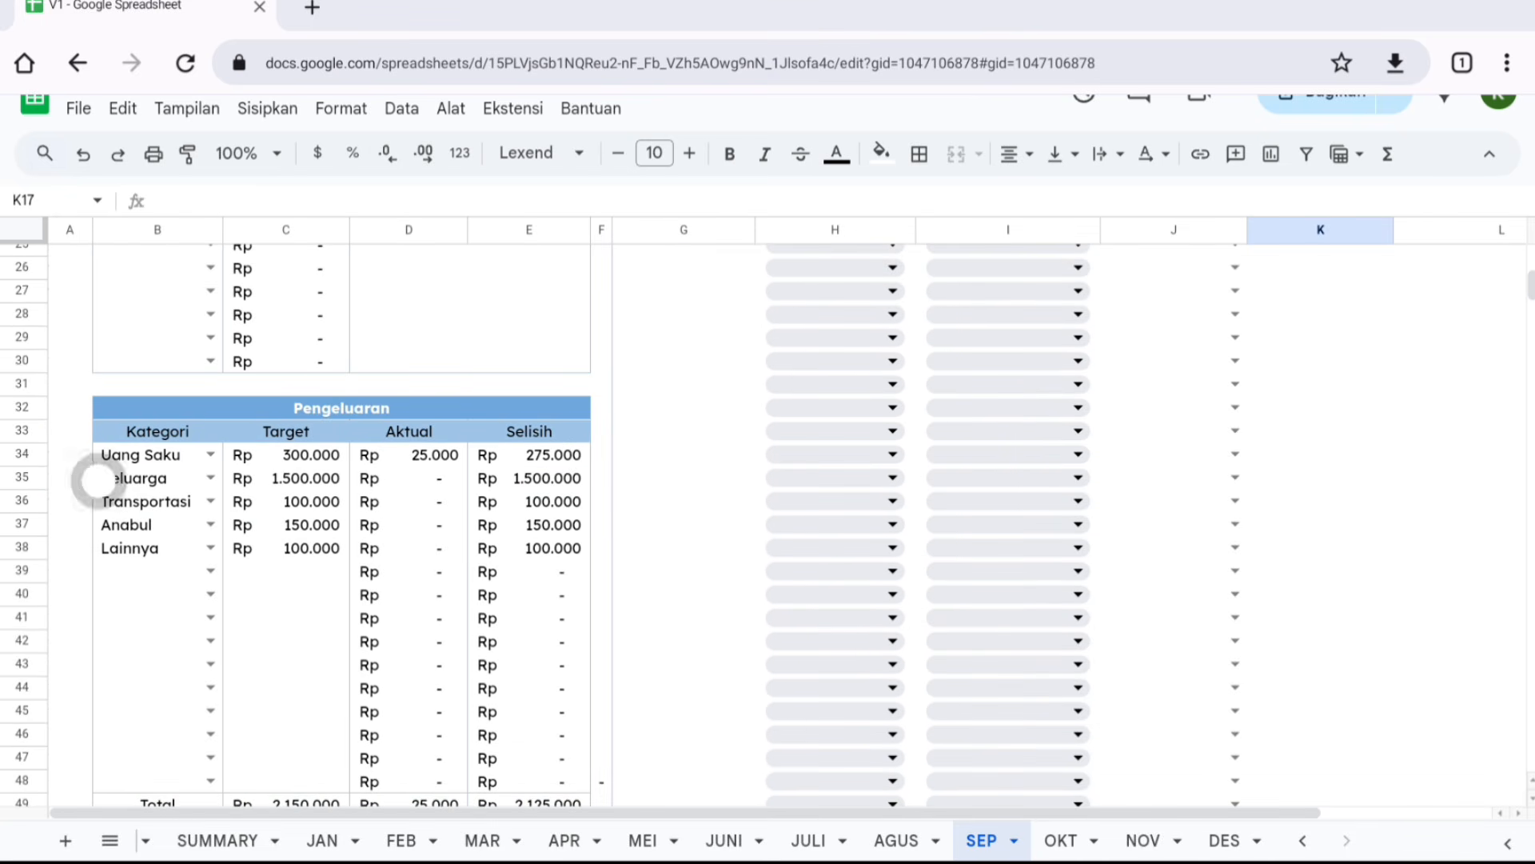
{"action": "left_click", "coordinate": [404, 464]}
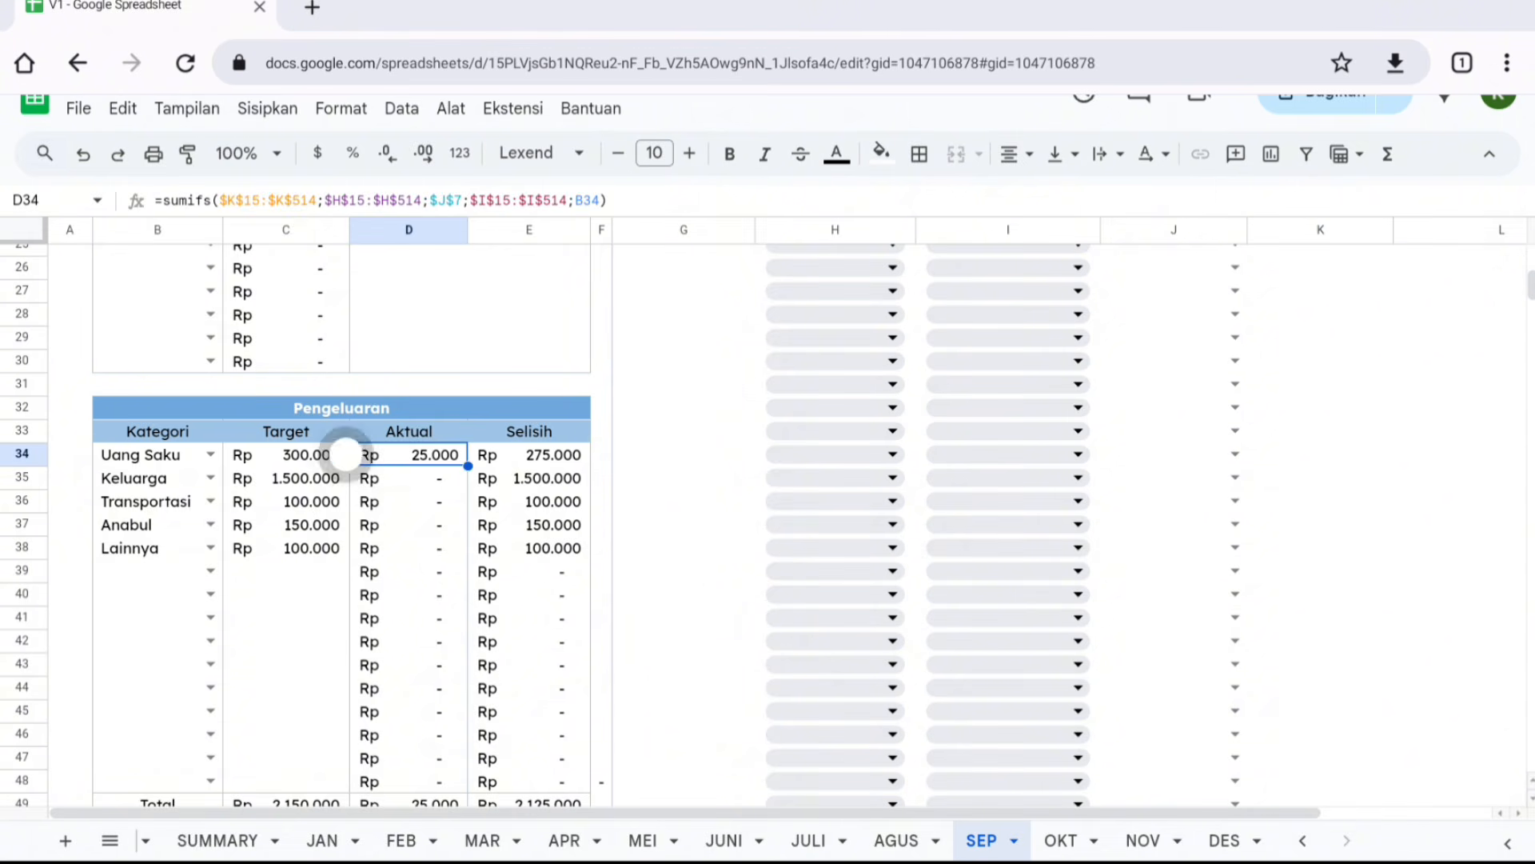
{"action": "left_click", "coordinate": [841, 836]}
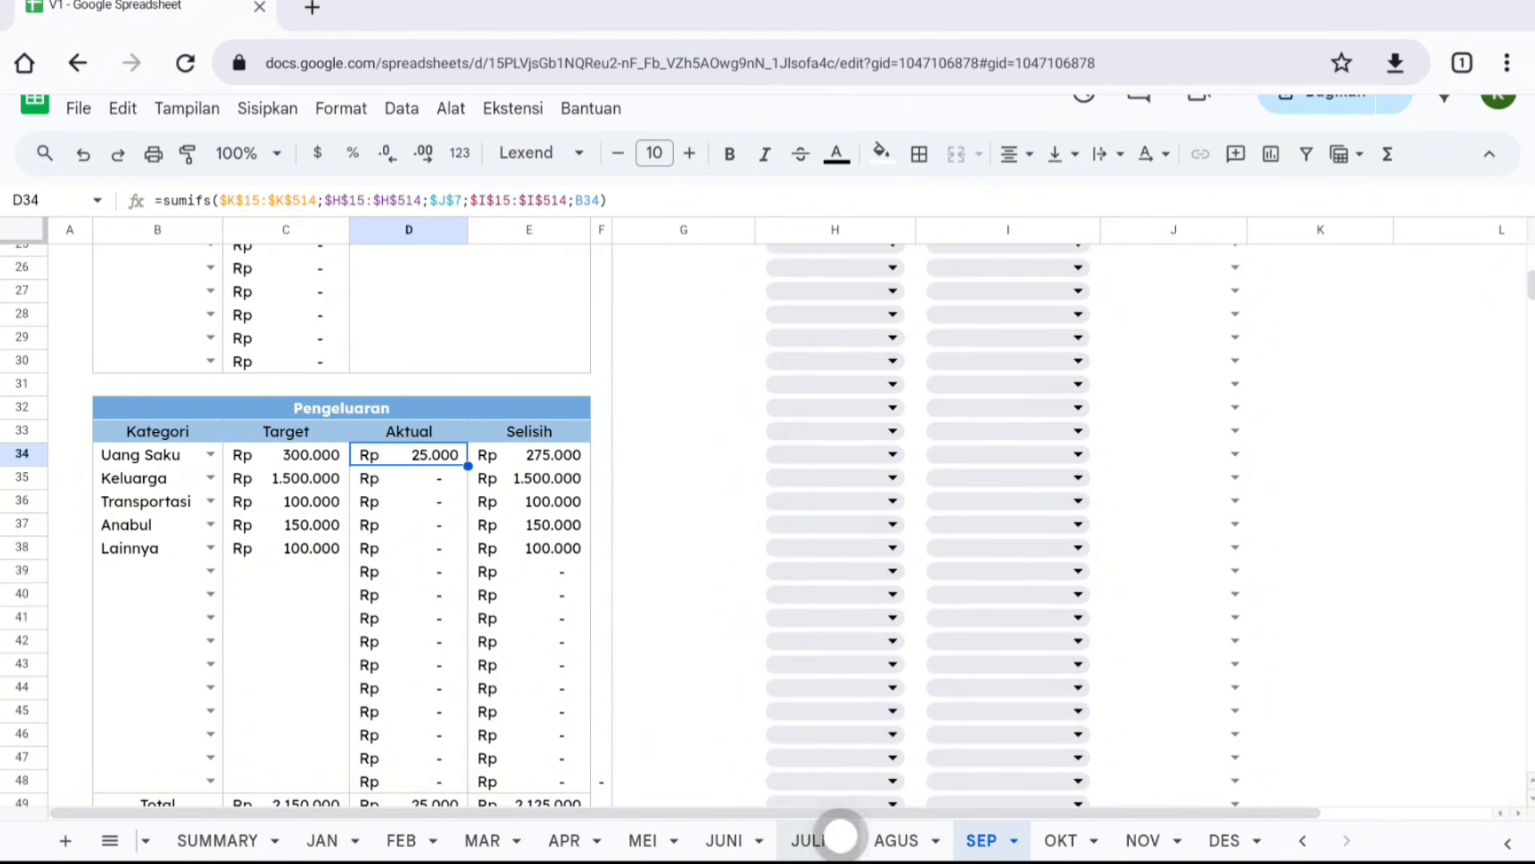
{"action": "left_click_drag", "start_coordinate": [829, 813], "coordinate": [1049, 816]}
{"action": "scroll", "coordinate": [1096, 669], "scroll_direction": "up", "scroll_amount": 10}
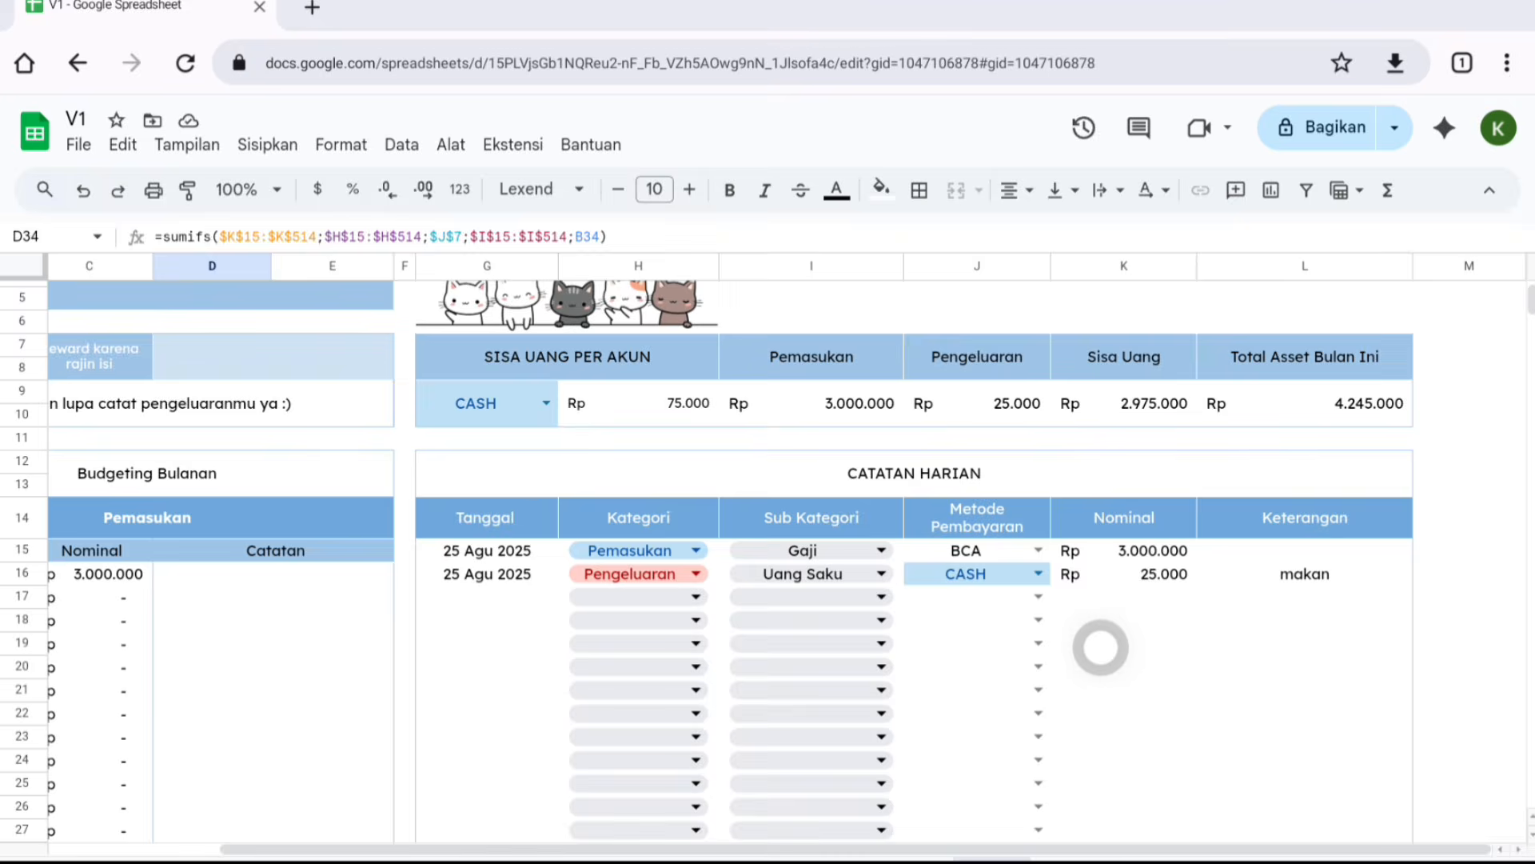
{"action": "left_click", "coordinate": [447, 403]}
{"action": "scroll", "coordinate": [1072, 595], "scroll_direction": "down", "scroll_amount": 2}
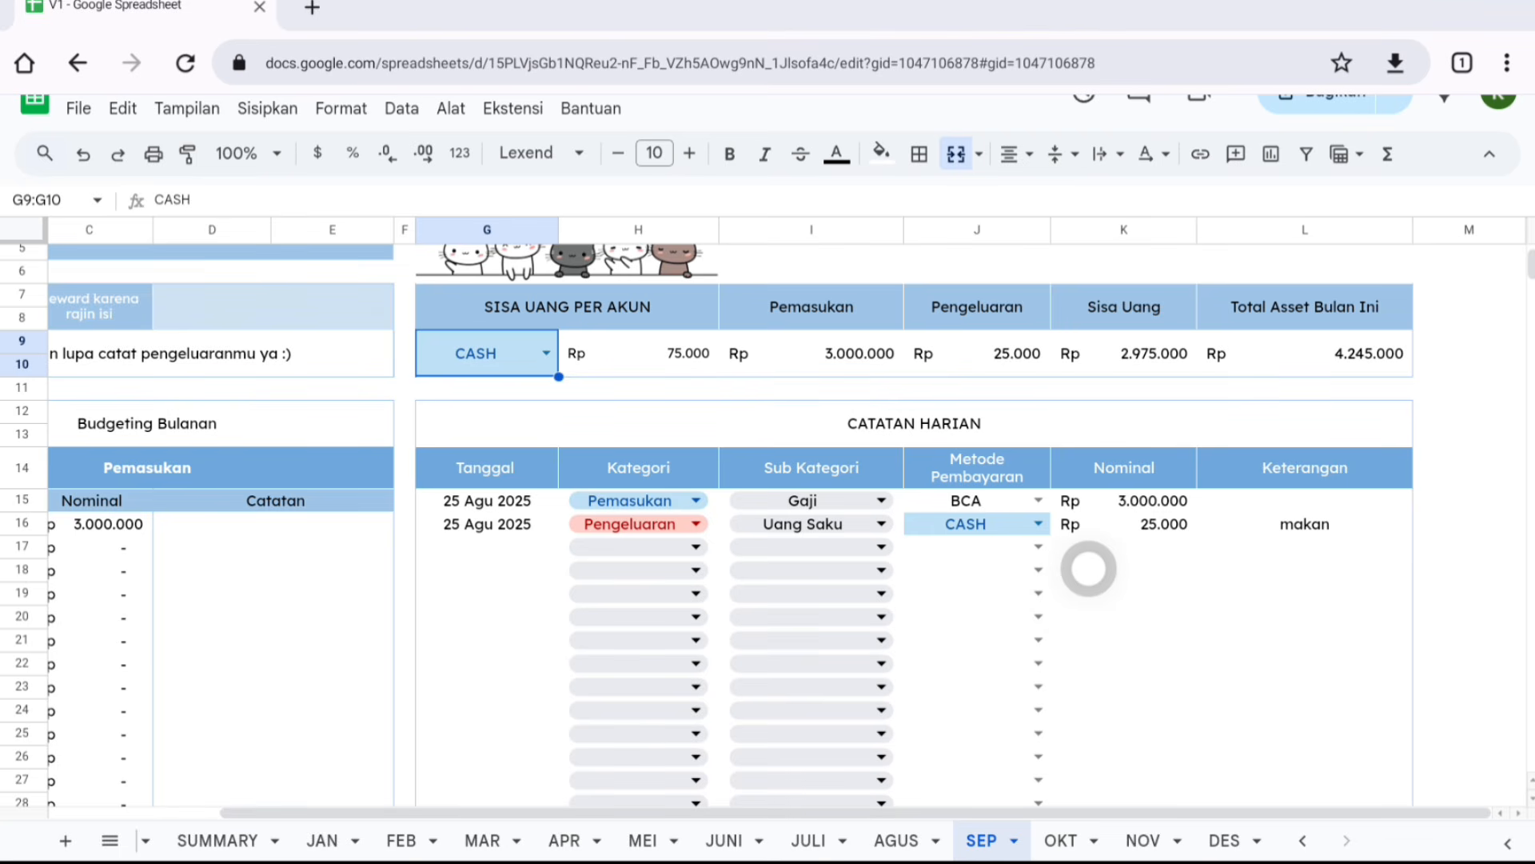
{"action": "scroll", "coordinate": [1089, 569], "scroll_direction": "down", "scroll_amount": 2}
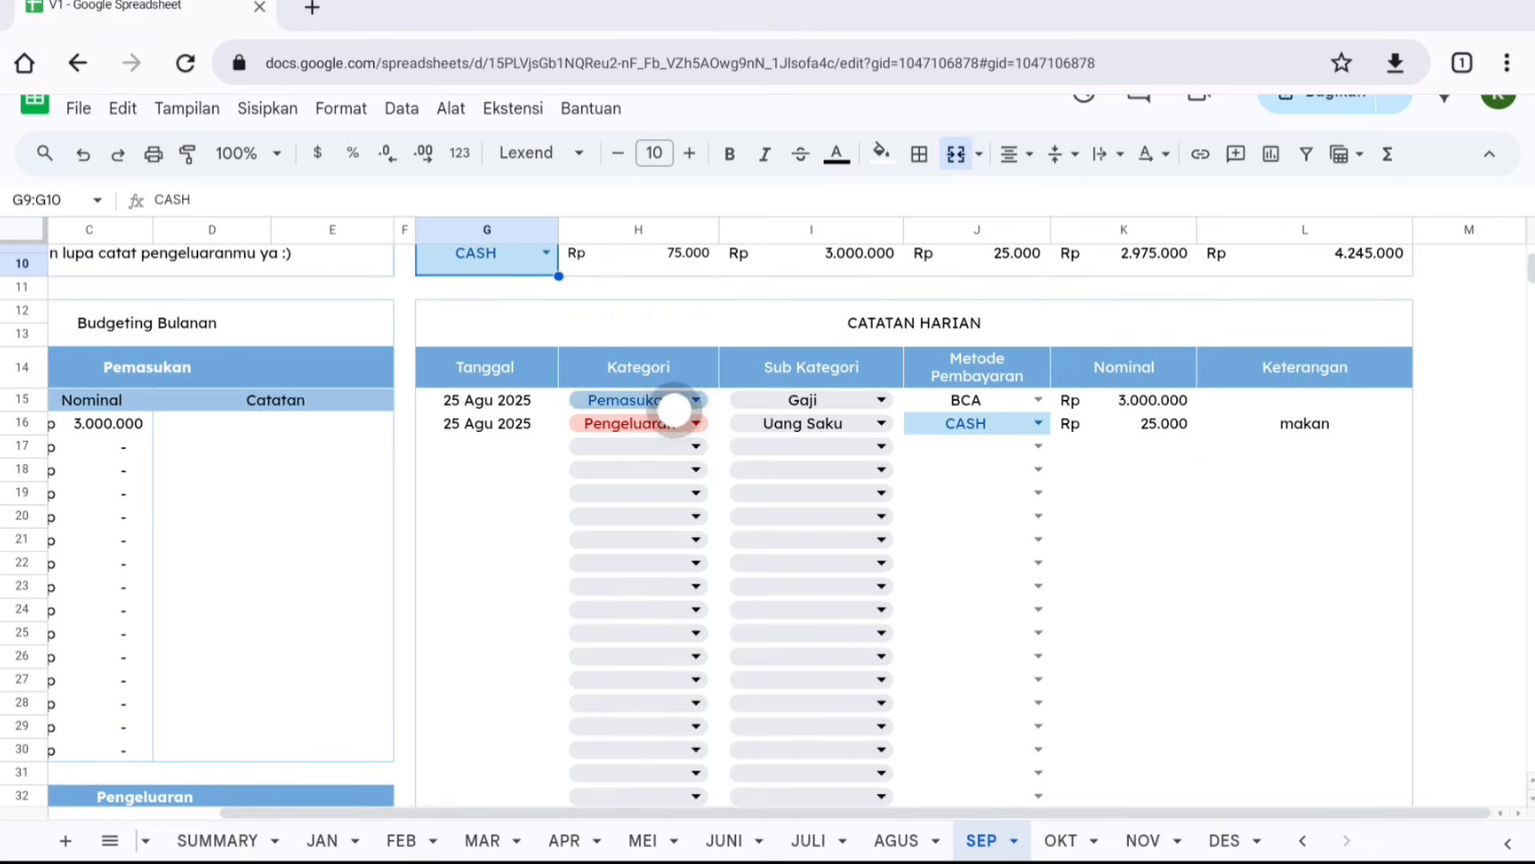
{"action": "scroll", "coordinate": [1122, 582], "scroll_direction": "up", "scroll_amount": 3}
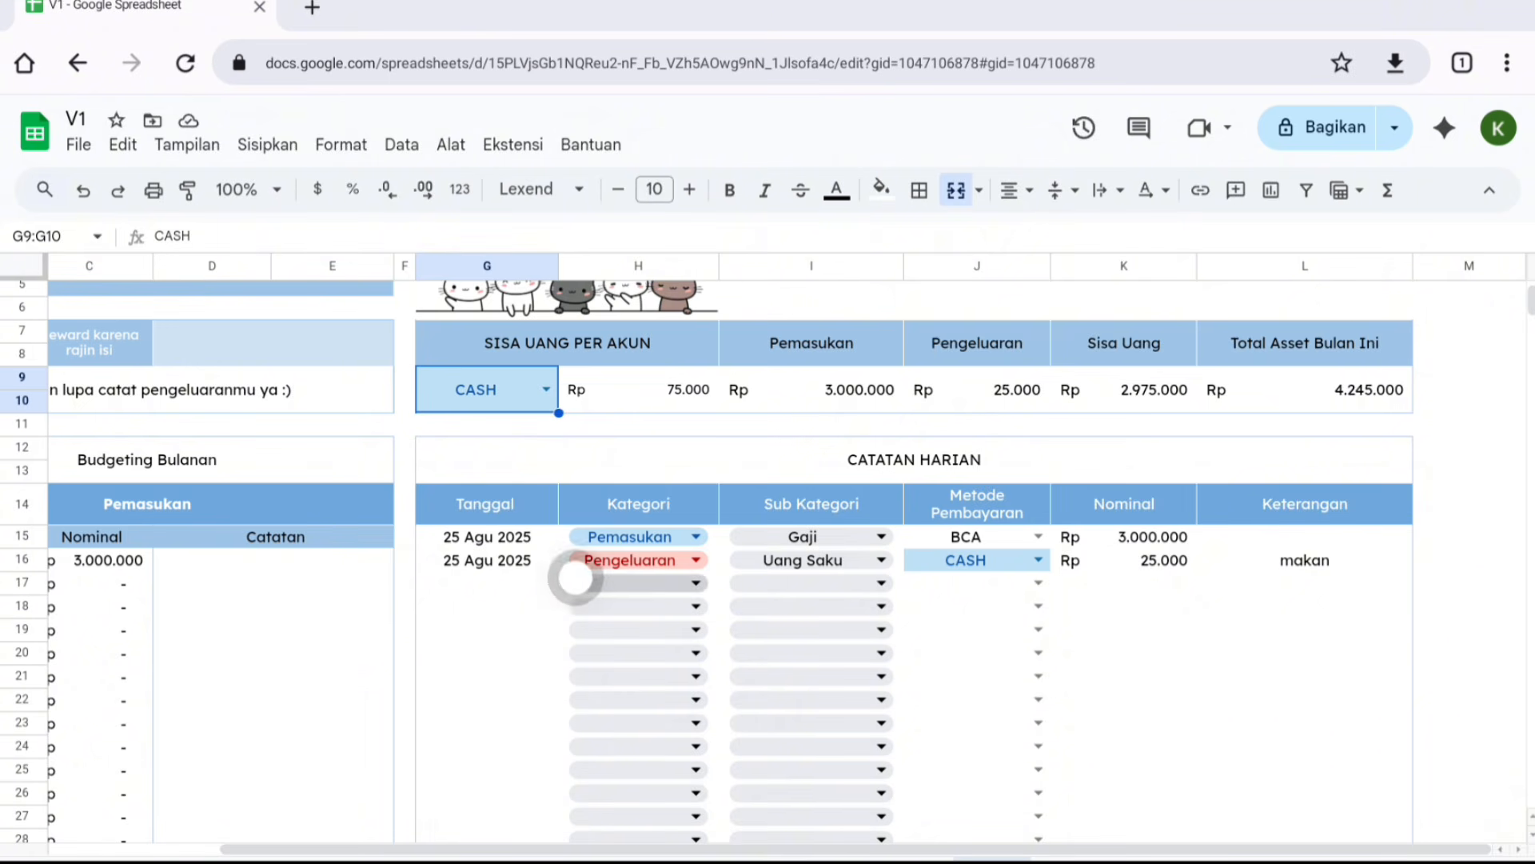
- Record a transfer entry dated 25 Agu 2025: Pengeluaran, Pindah Akun, via BCA, nominal 1000000
{"action": "double_click", "coordinate": [522, 586]}
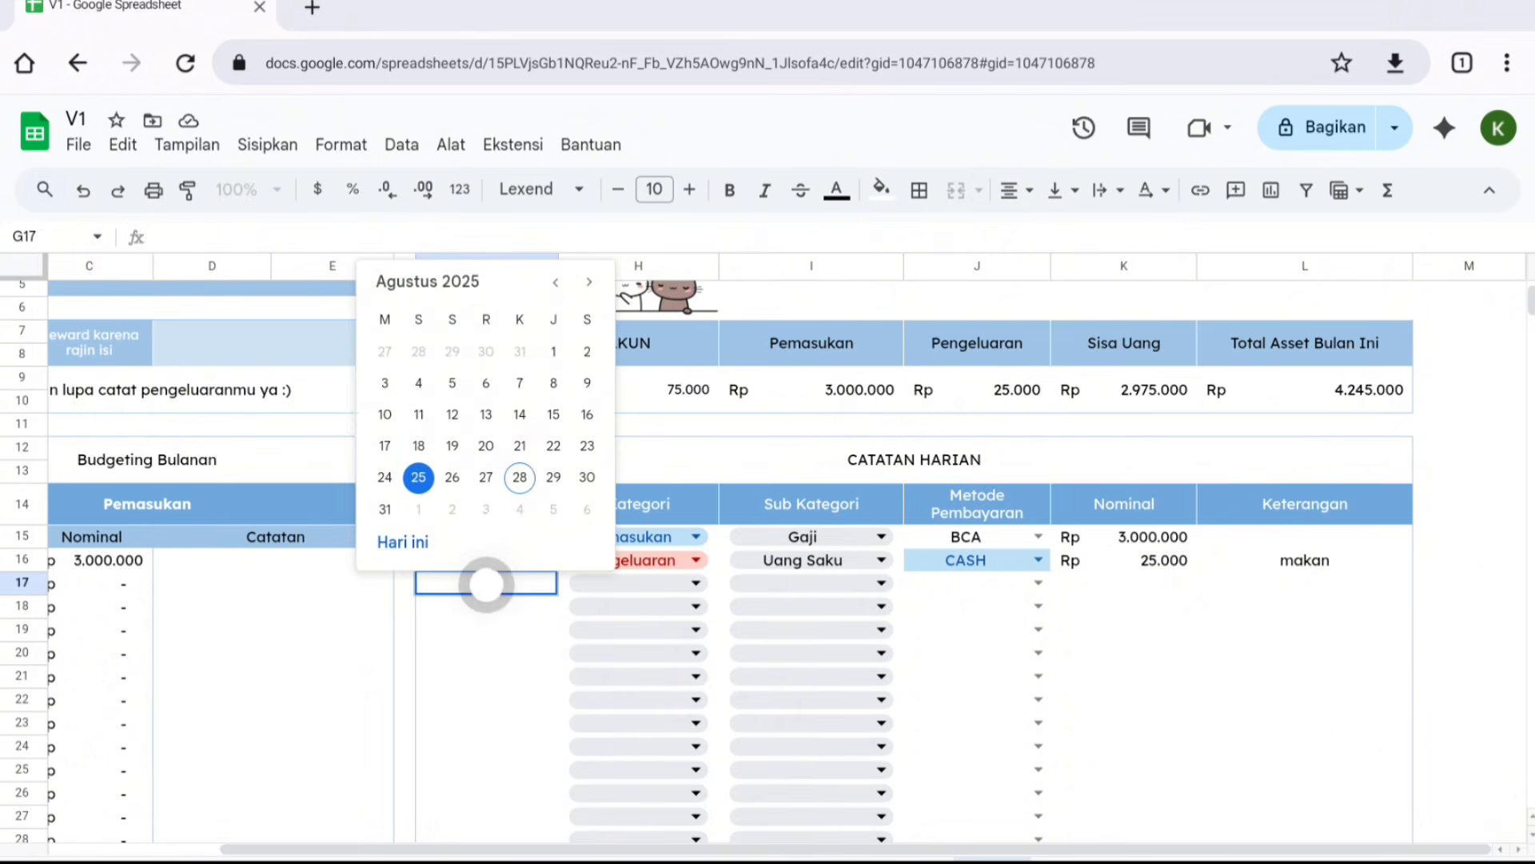
{"action": "left_click", "coordinate": [420, 477]}
{"action": "left_click", "coordinate": [689, 582]}
{"action": "left_click", "coordinate": [696, 643]}
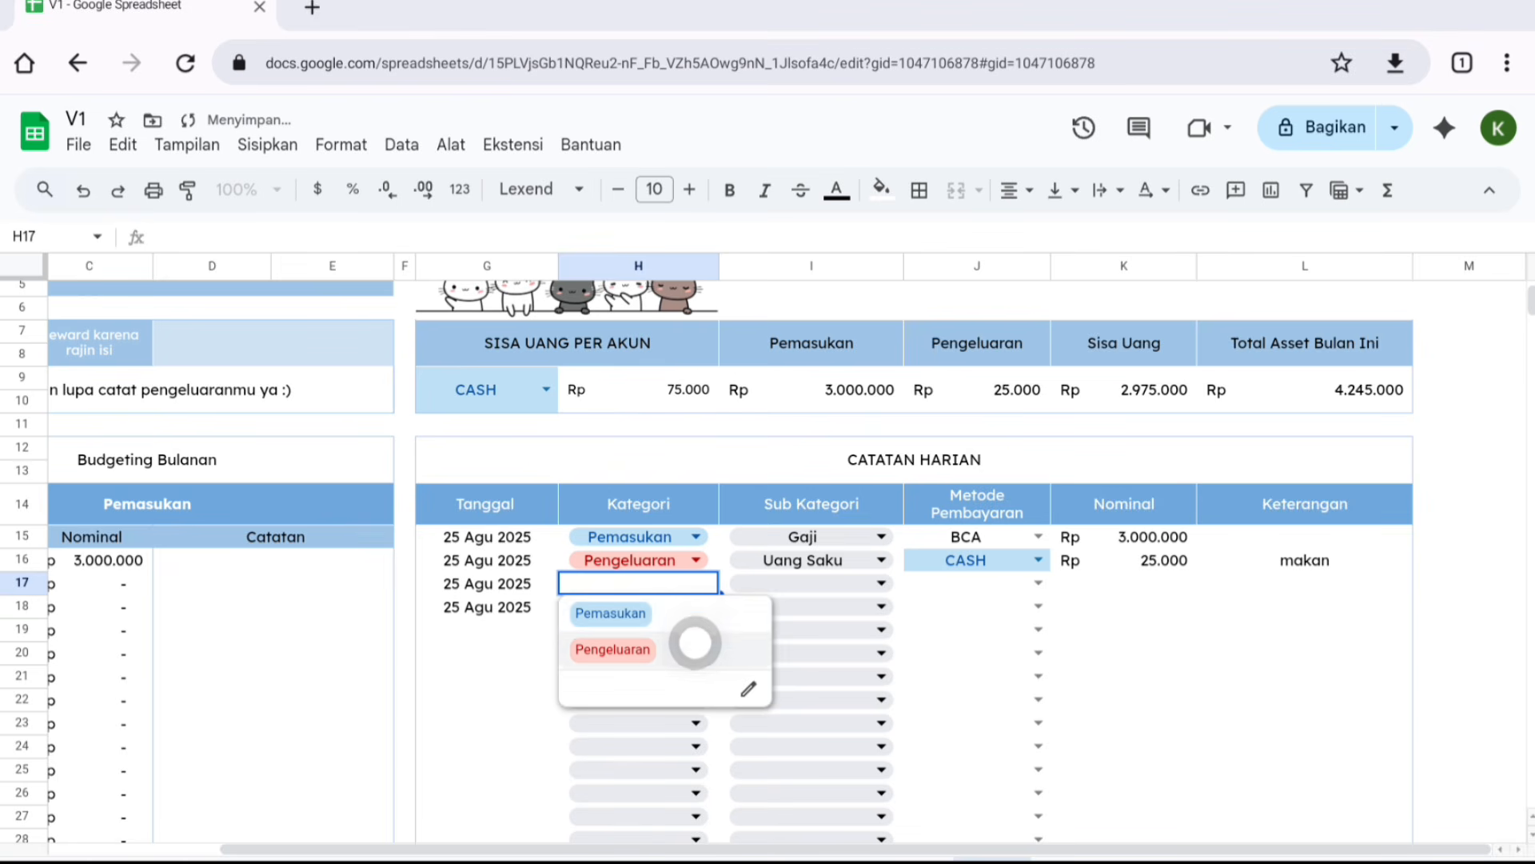
{"action": "left_click", "coordinate": [789, 584]}
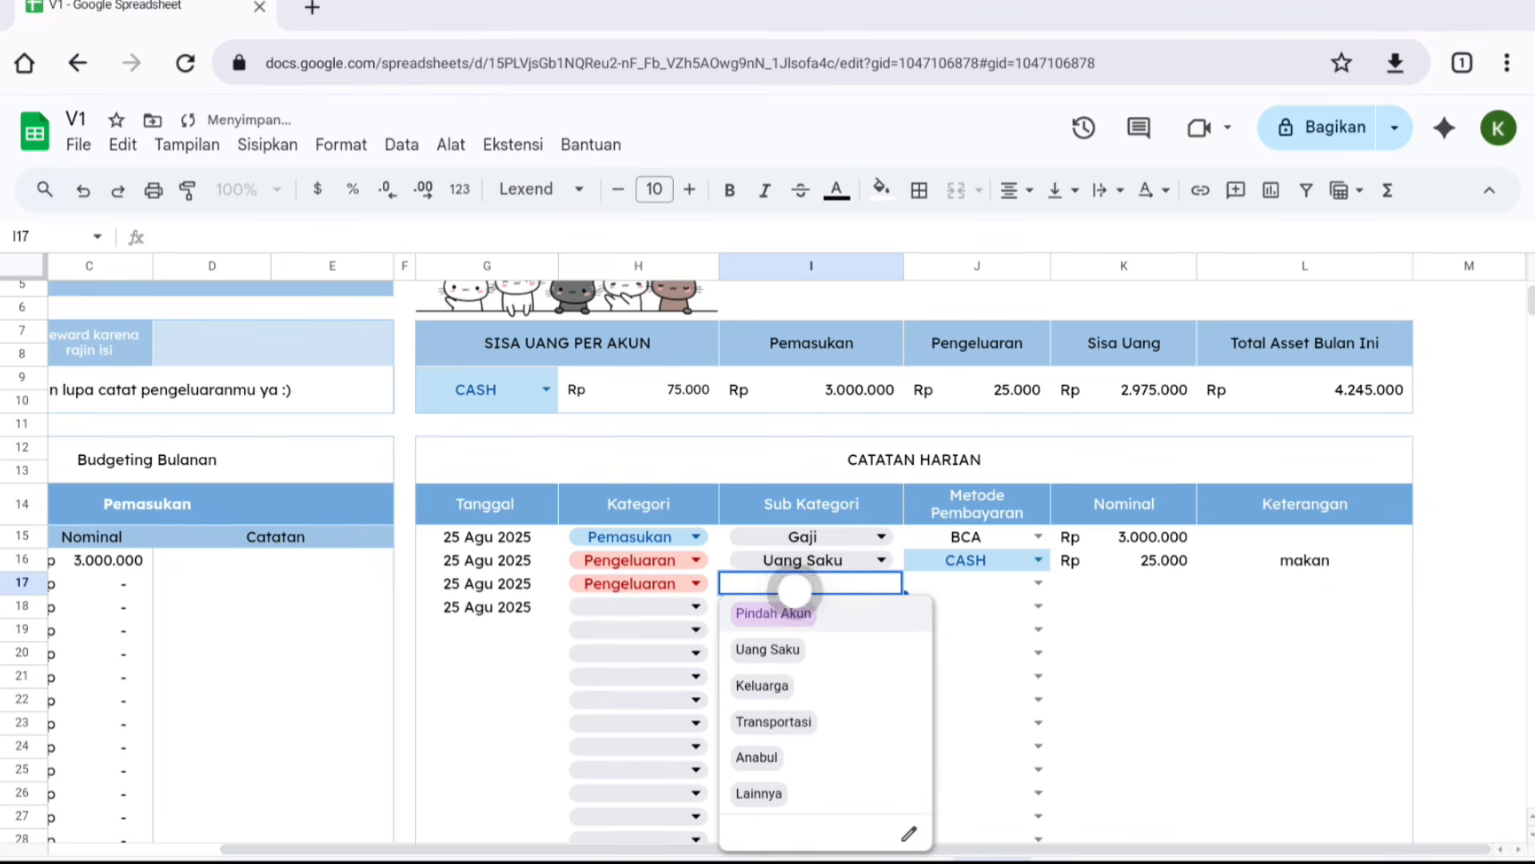
{"action": "left_click", "coordinate": [911, 617]}
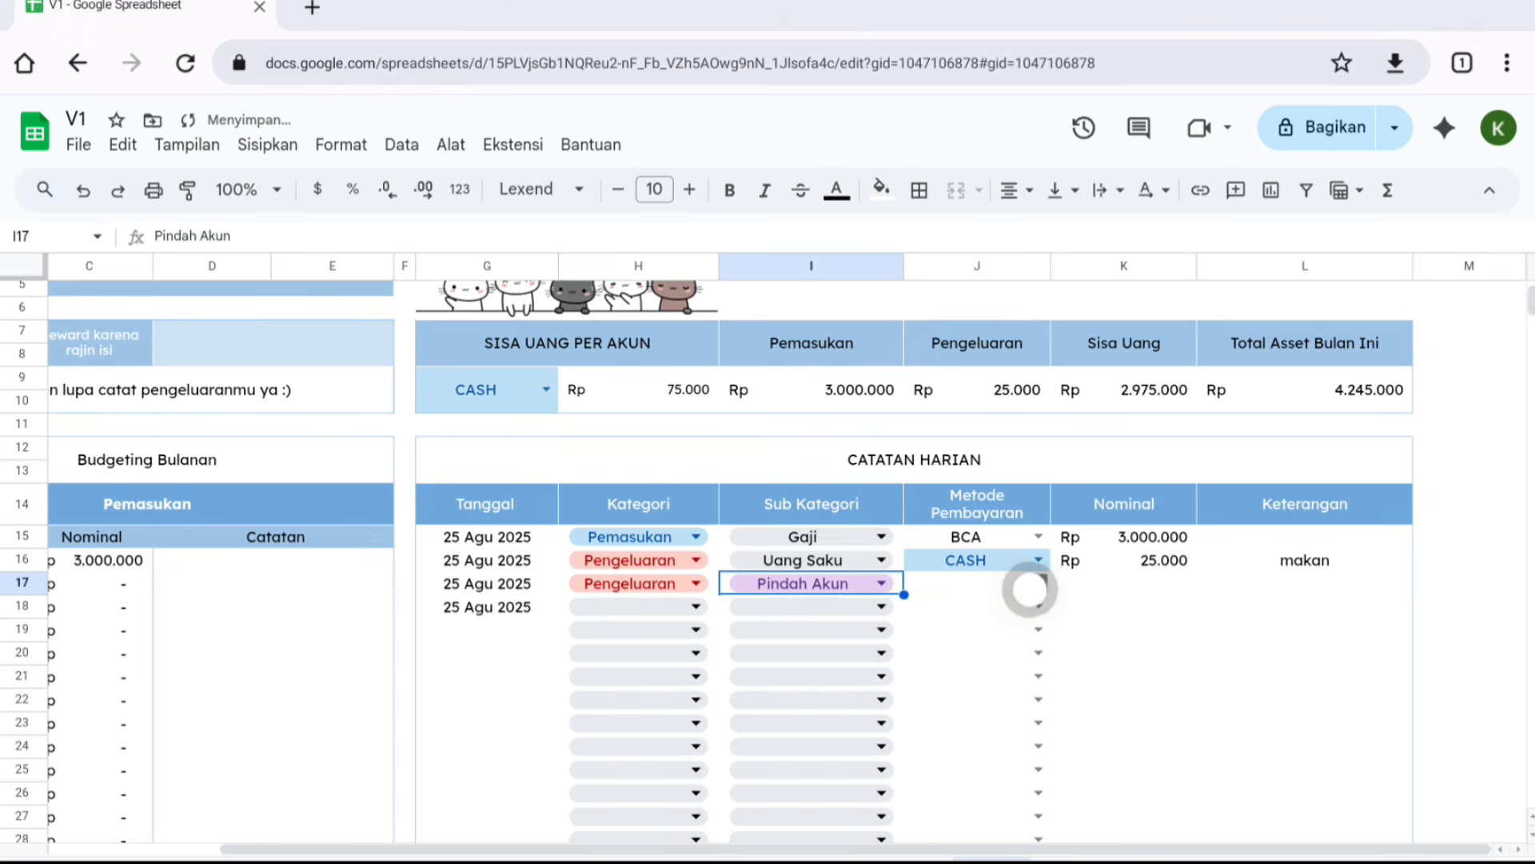
{"action": "left_click", "coordinate": [1030, 586]}
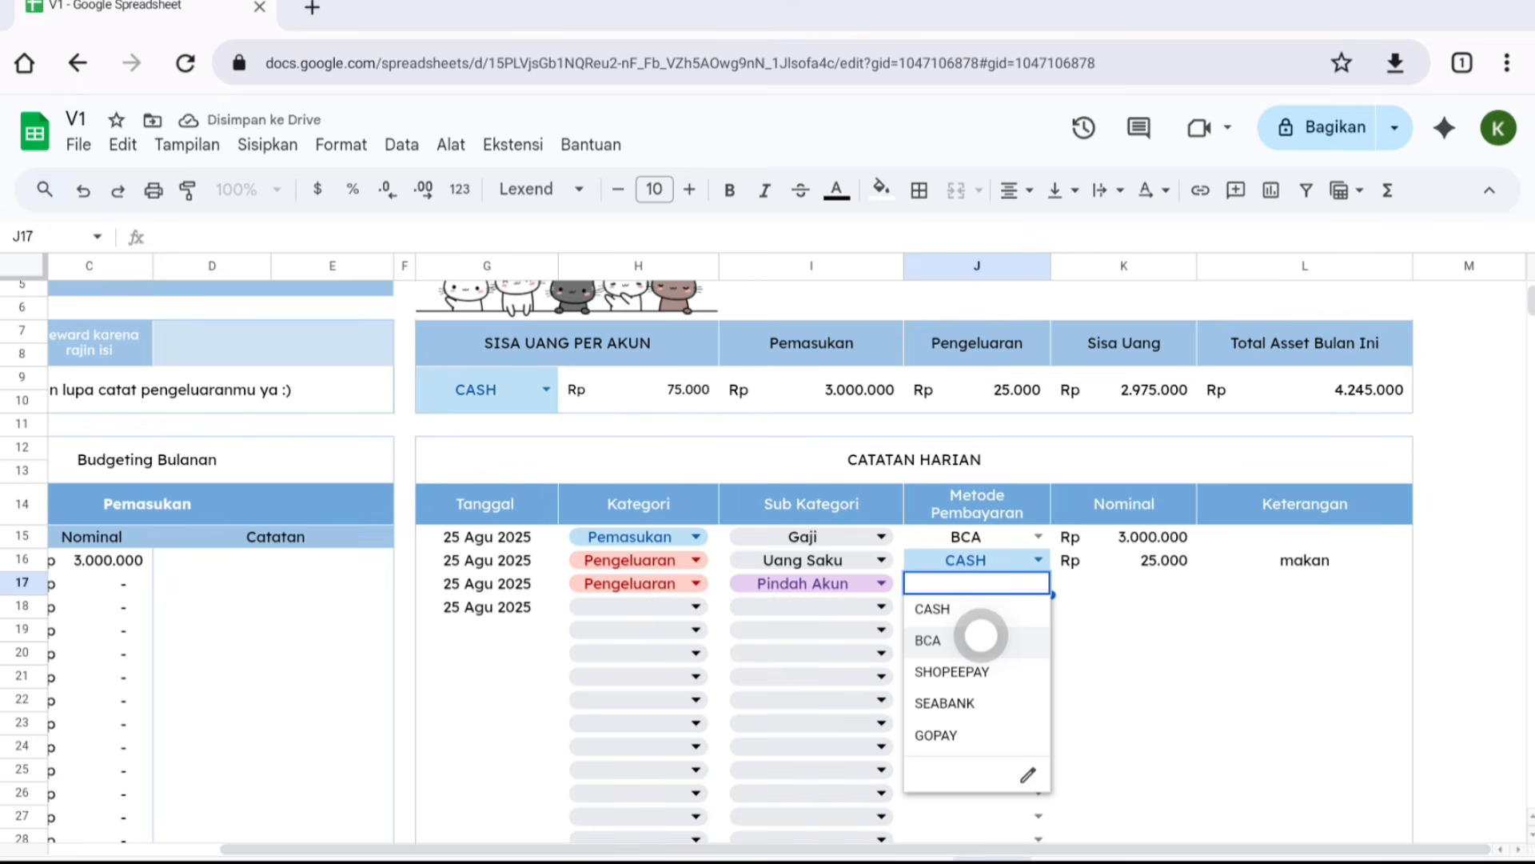
{"action": "left_click", "coordinate": [980, 638]}
{"action": "key", "text": "Tab"}
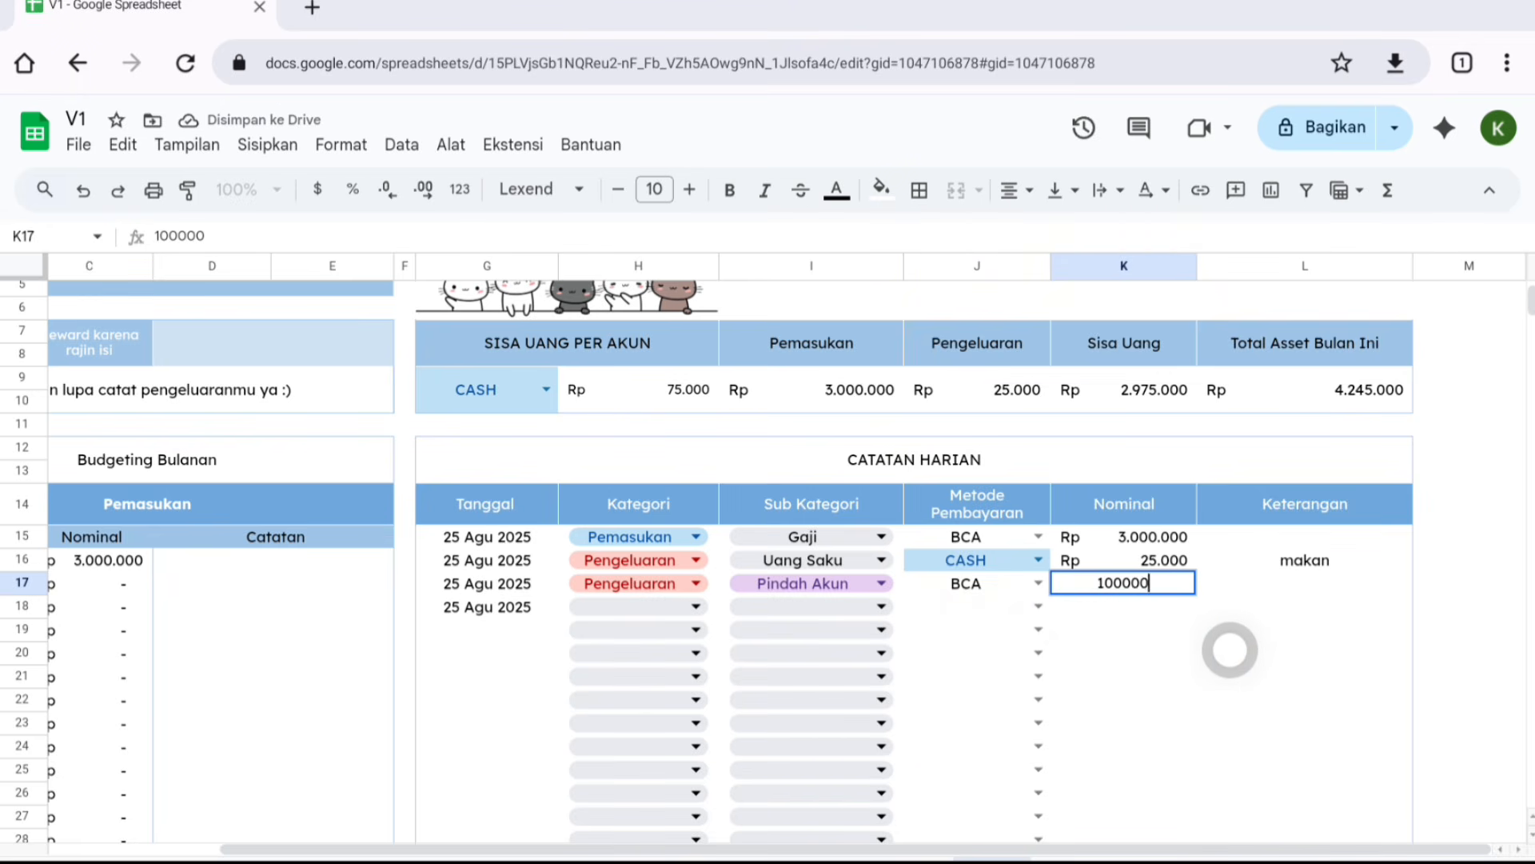
{"action": "type", "text": "1000000"}
- Record the matching entry on the next row: Pemasukan, Pindah Akun, via CASH, nominal 1.000.000
{"action": "left_click", "coordinate": [689, 606]}
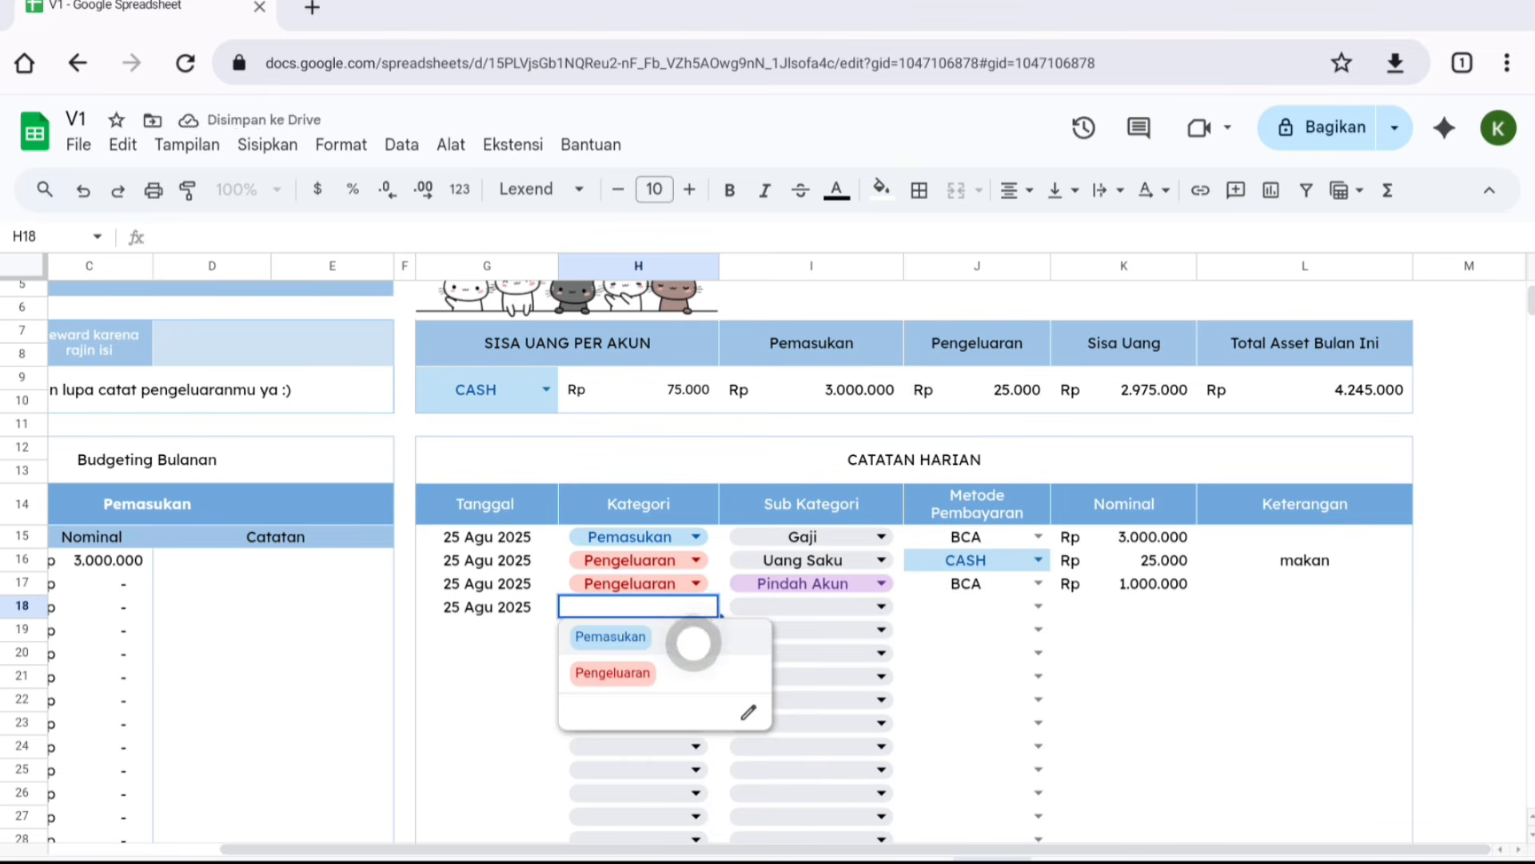
{"action": "left_click", "coordinate": [694, 646]}
{"action": "left_click", "coordinate": [781, 606]}
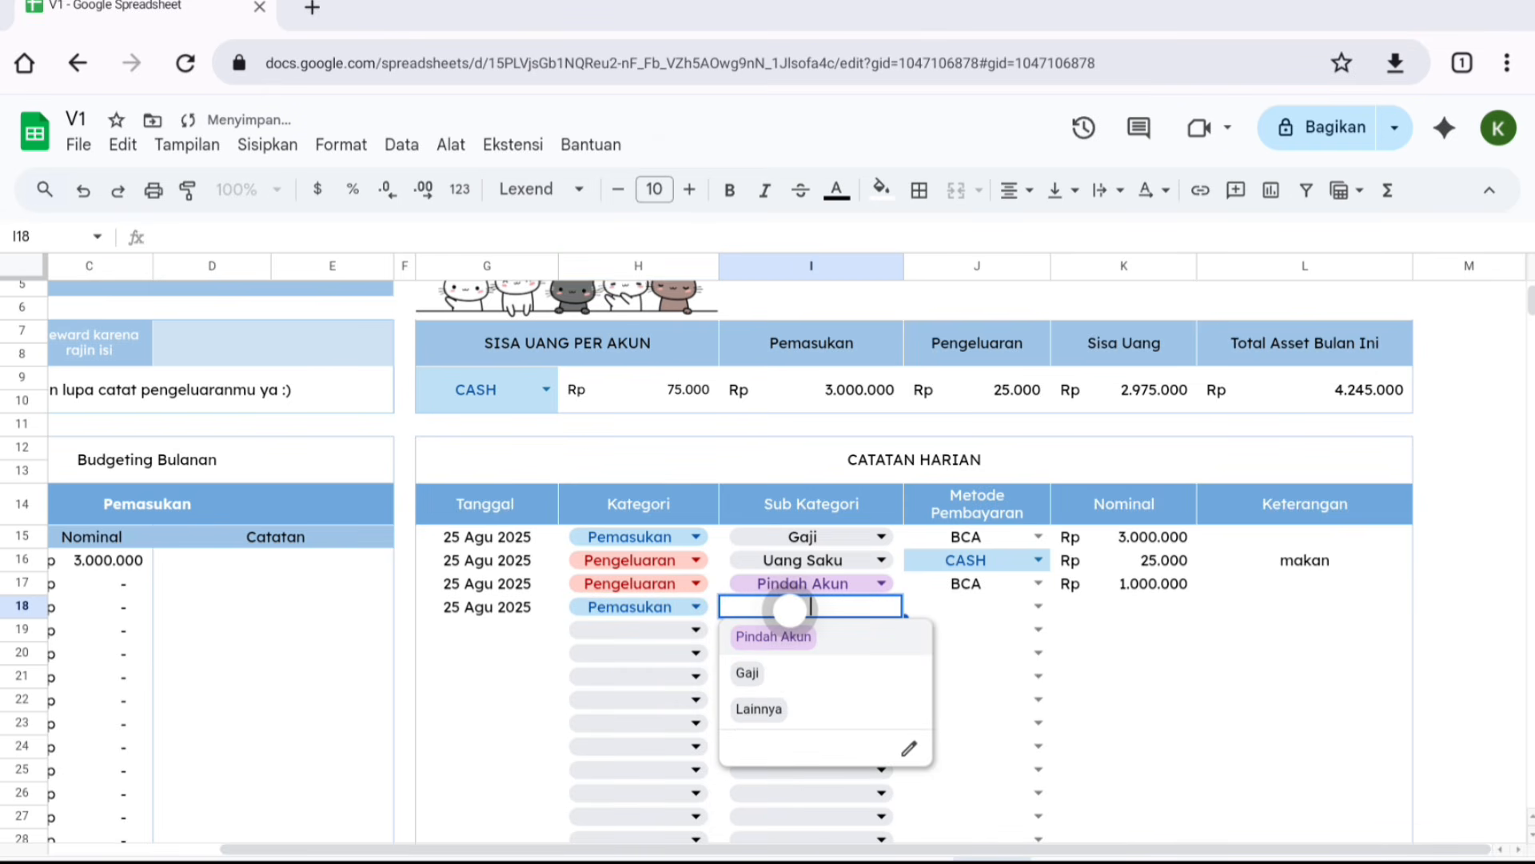
{"action": "left_click", "coordinate": [814, 639]}
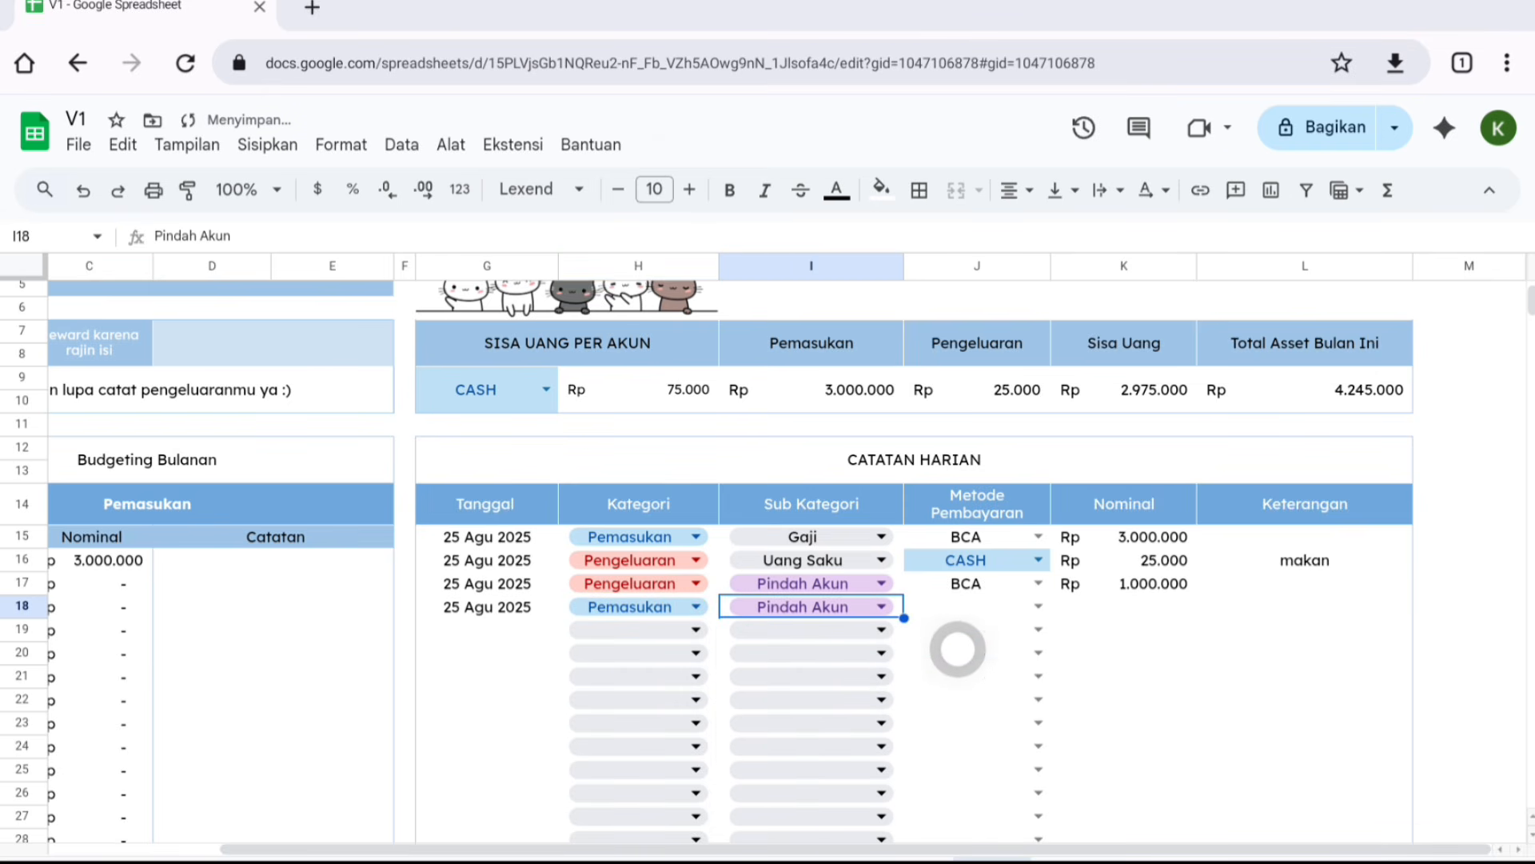
{"action": "left_click", "coordinate": [1033, 607]}
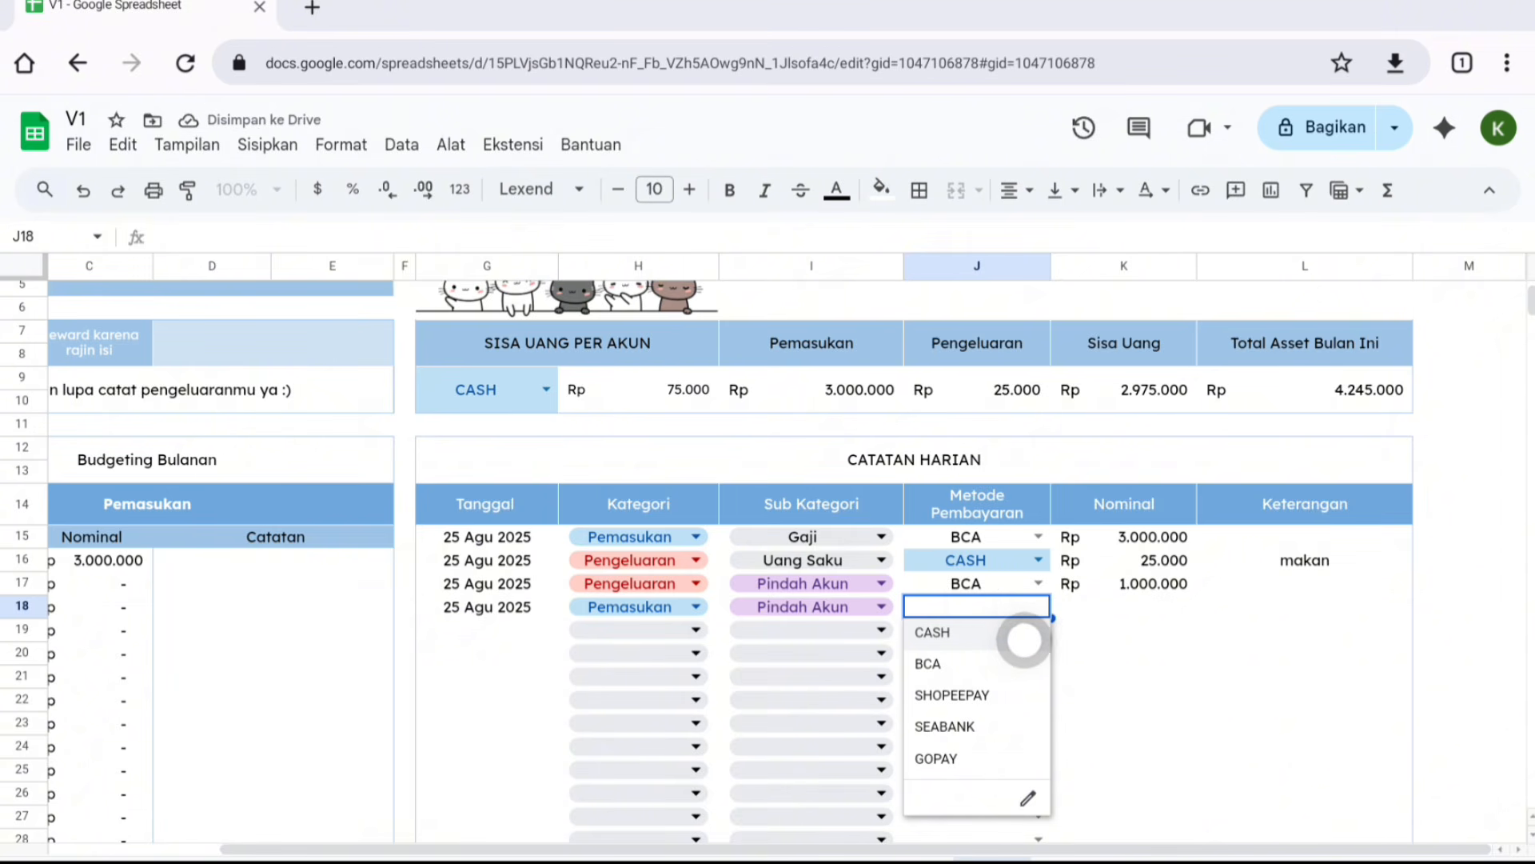
{"action": "left_click", "coordinate": [1009, 636]}
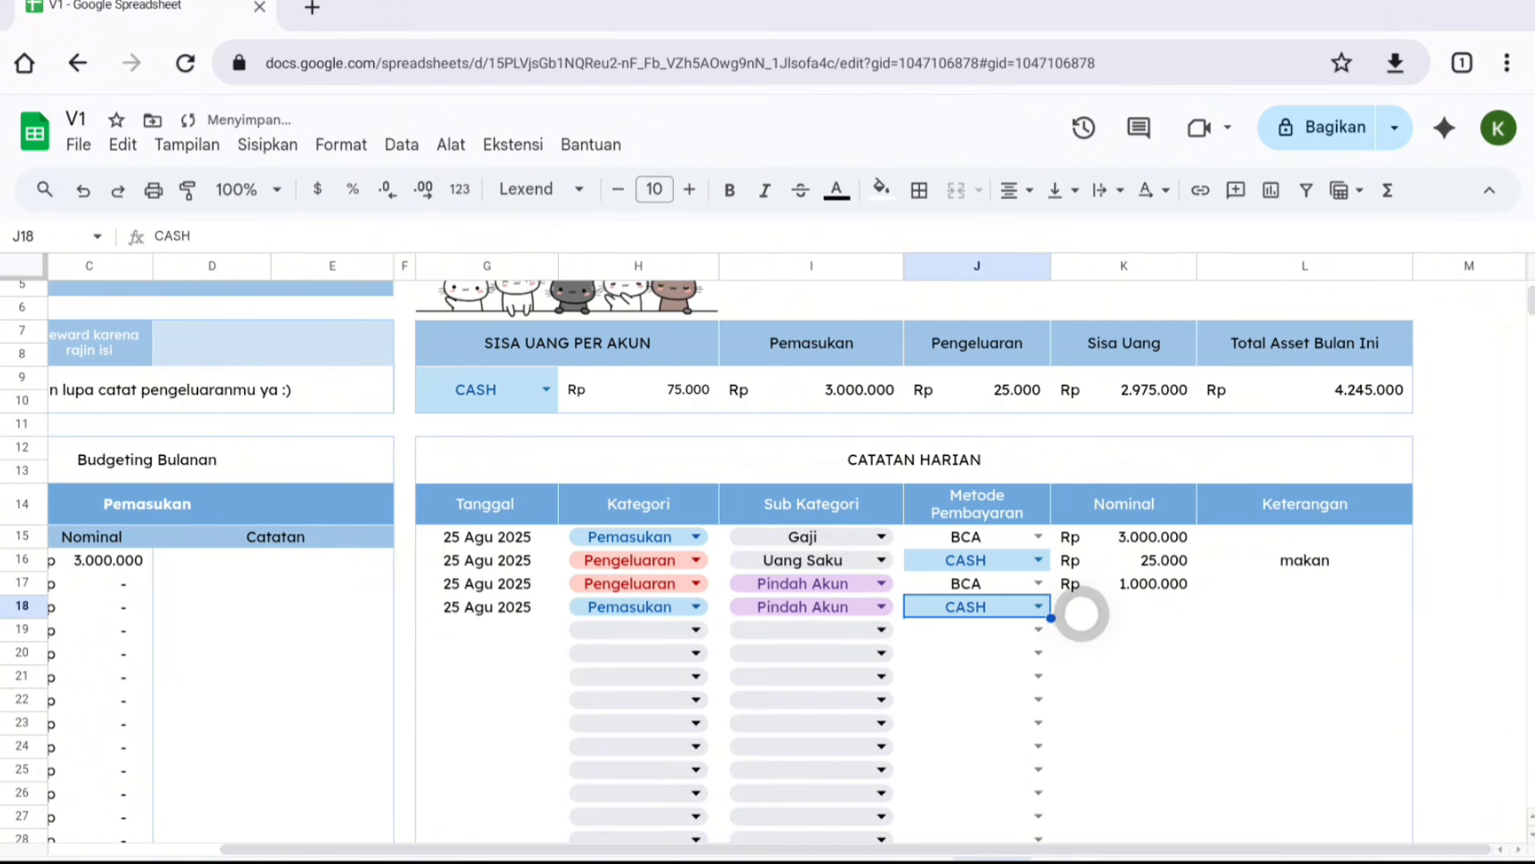
{"action": "left_click", "coordinate": [1081, 611]}
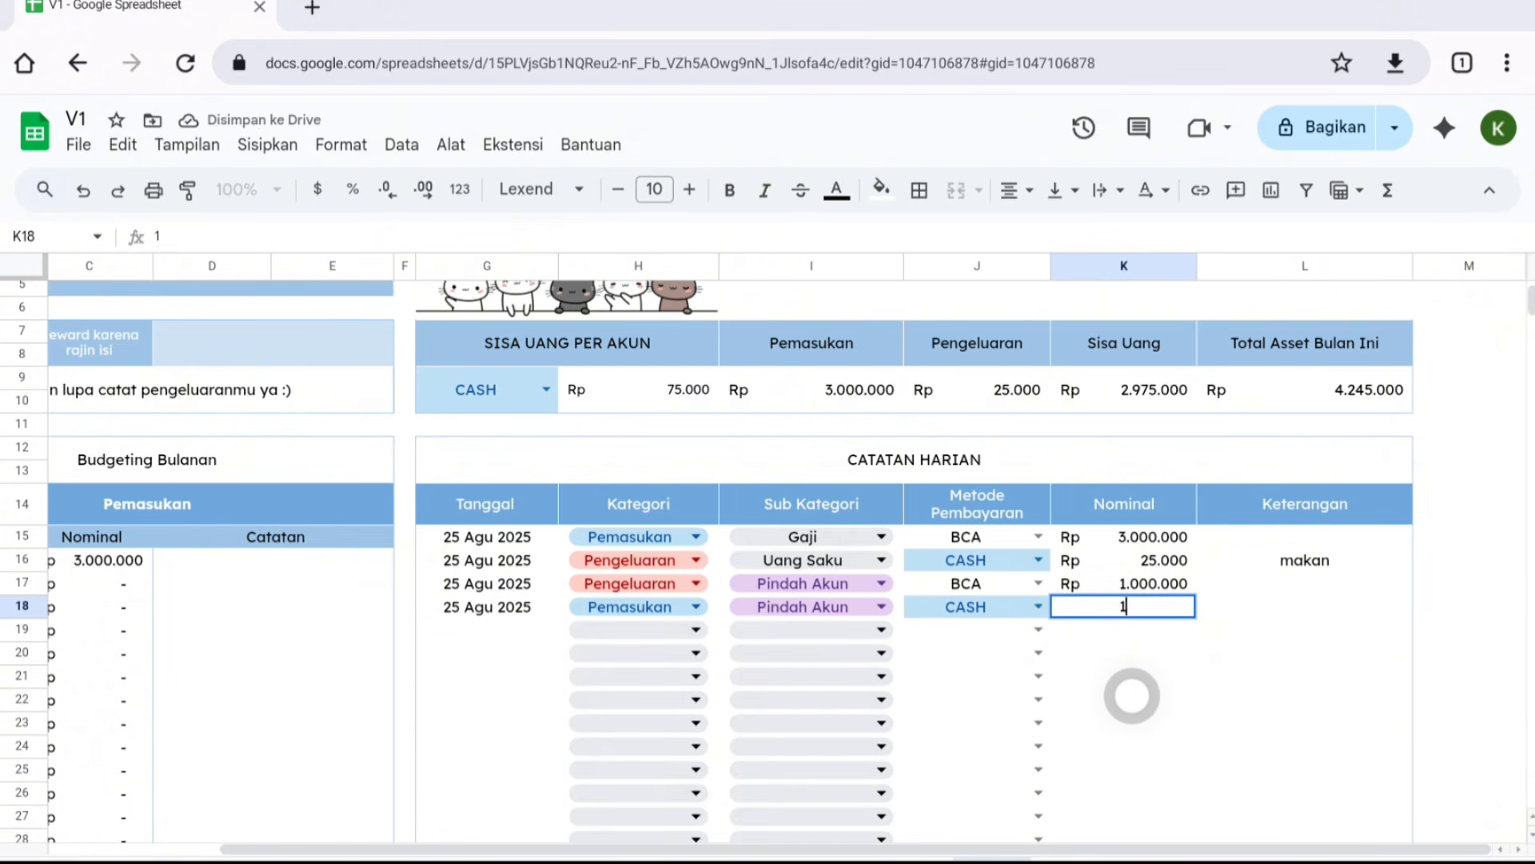
{"action": "key", "text": "Return"}
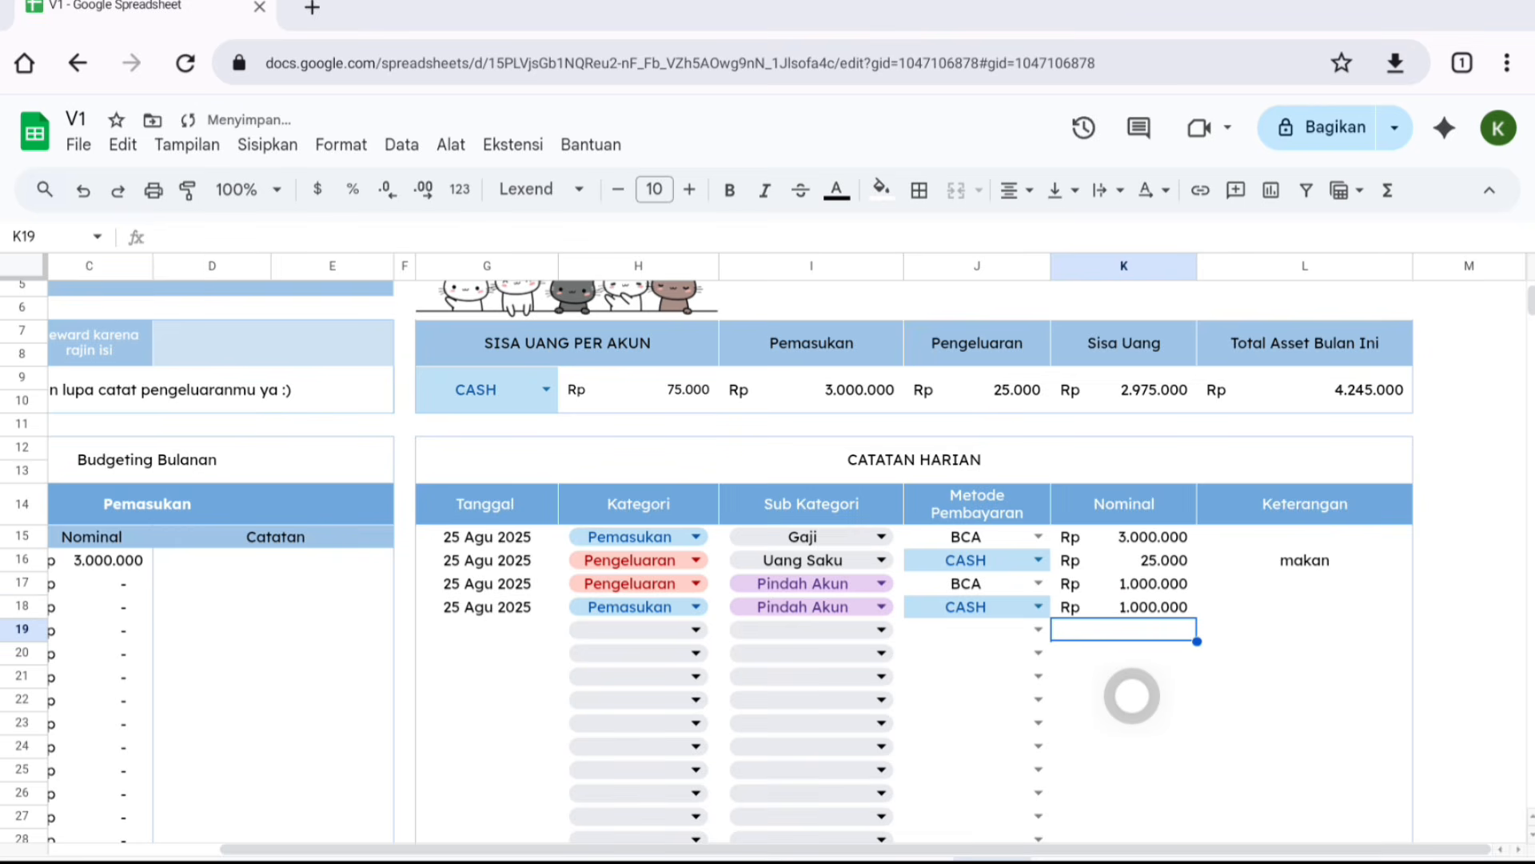
- Inspect the account summary's Pengeluaran formula and the recorded nominal amounts
{"action": "scroll", "coordinate": [1135, 698], "scroll_direction": "down", "scroll_amount": 2}
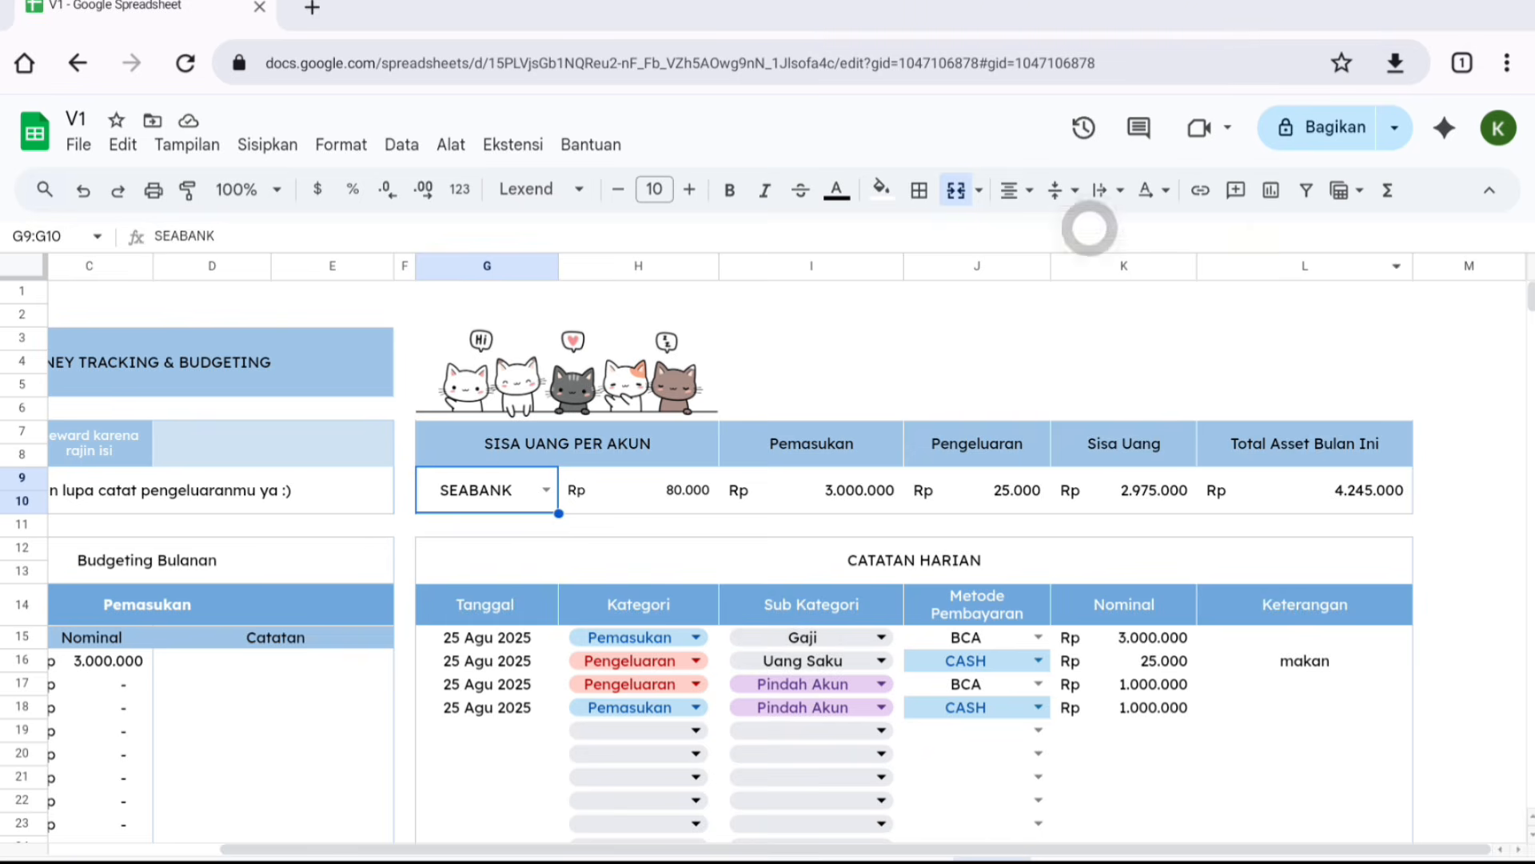
{"action": "scroll", "coordinate": [1062, 321], "scroll_direction": "down", "scroll_amount": 3}
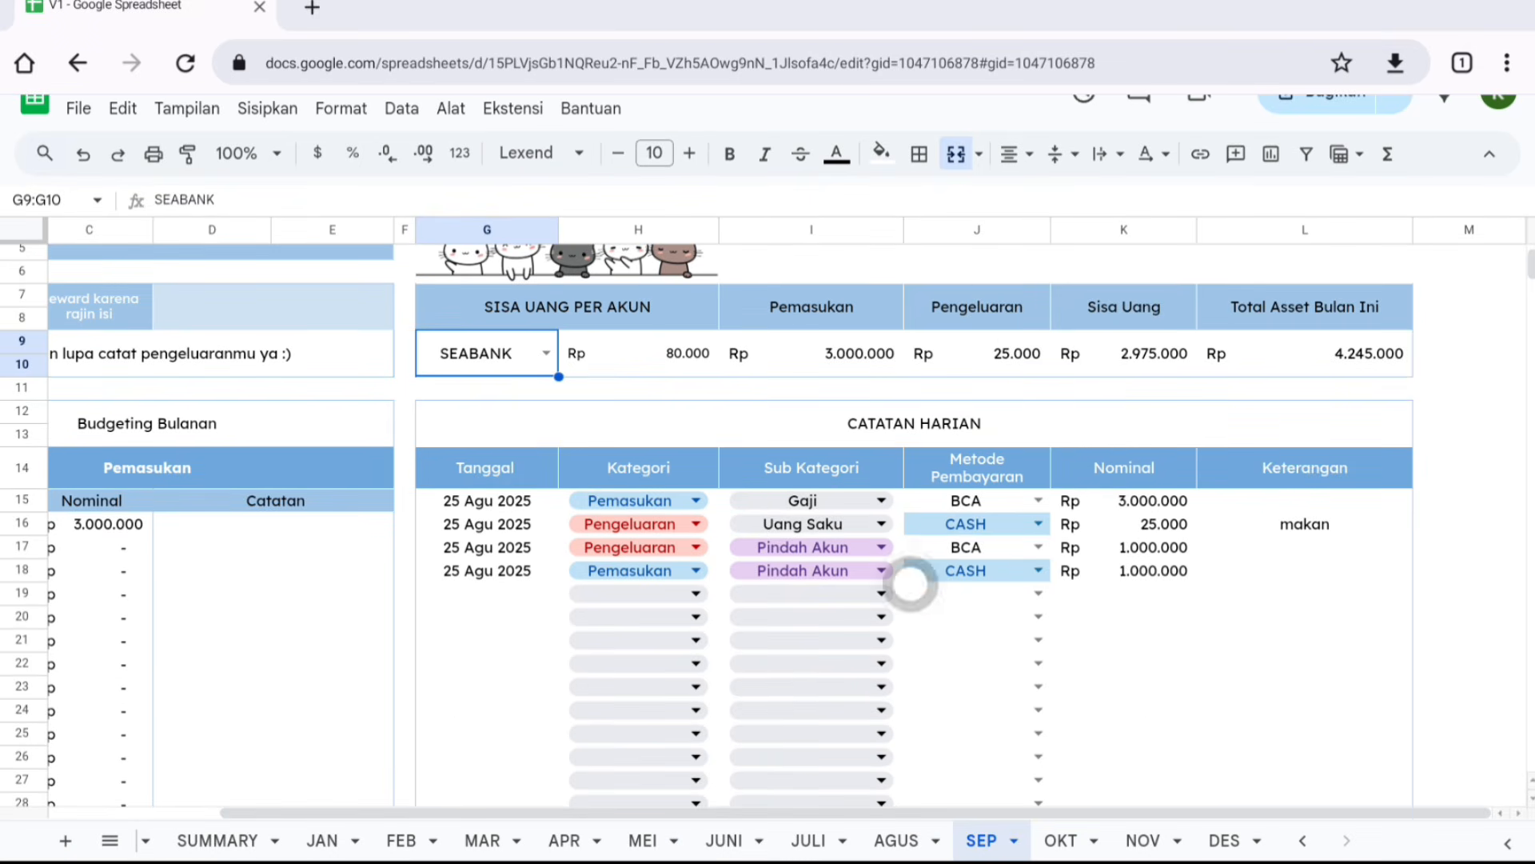
{"action": "left_click", "coordinate": [1001, 341]}
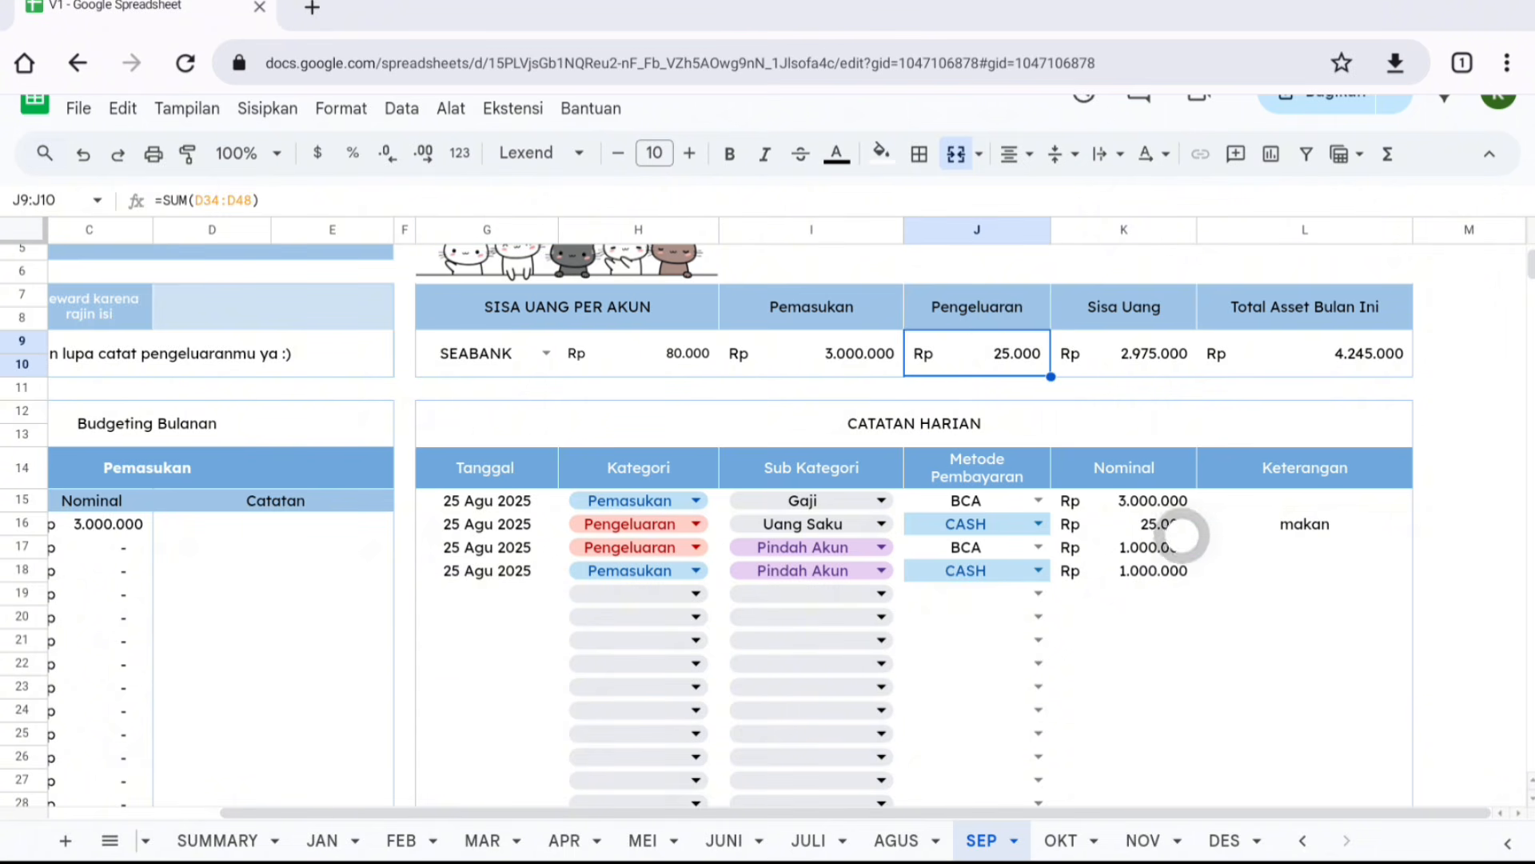
{"action": "left_click", "coordinate": [1189, 528]}
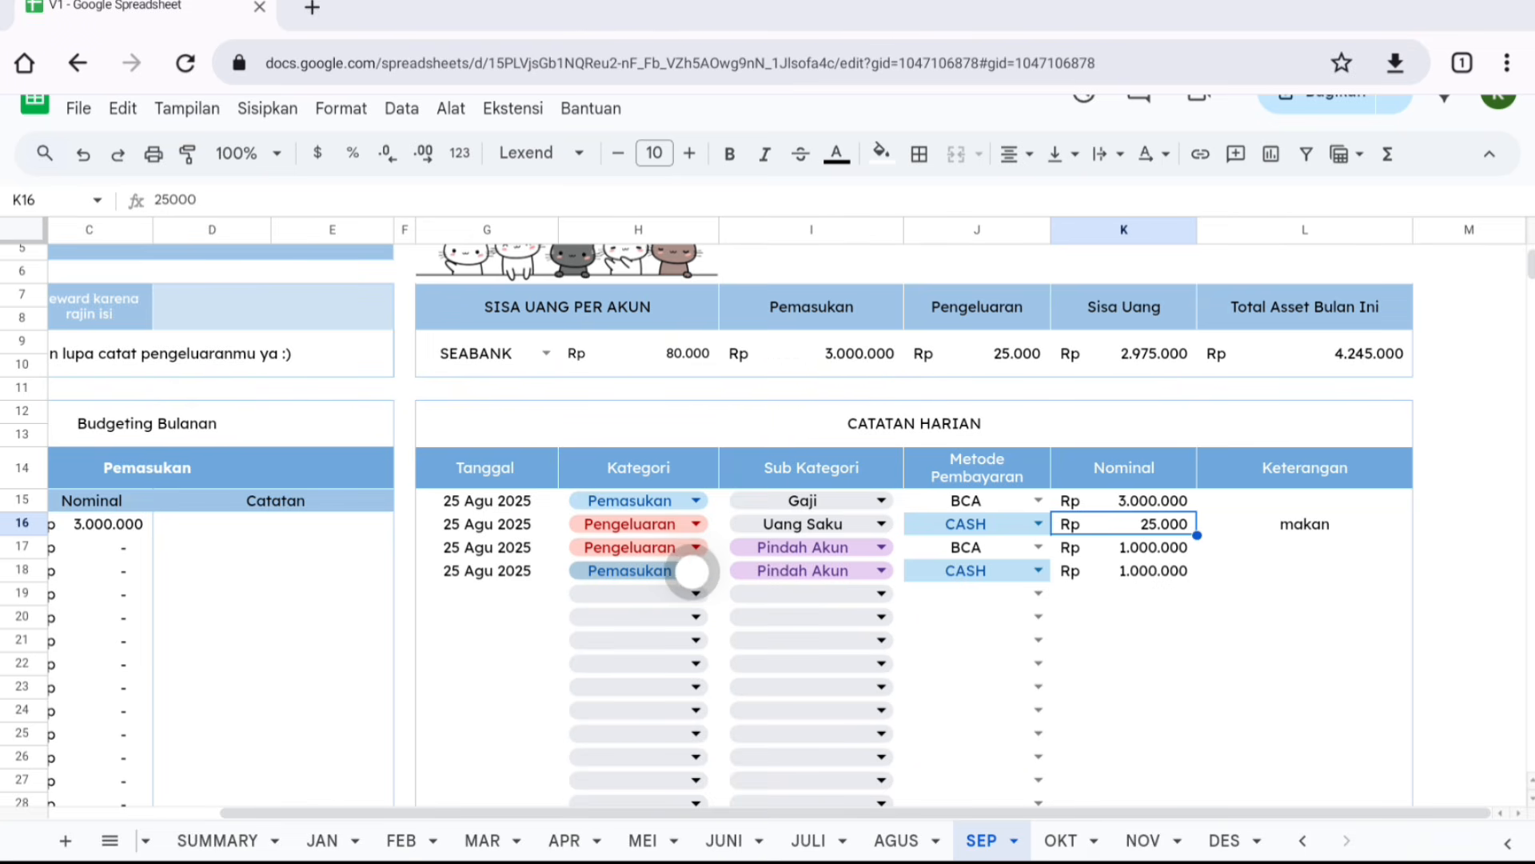
- Open the SUMMARY sheet and review the total asset, account details, charts and monthly summary table
{"action": "left_click", "coordinate": [239, 840]}
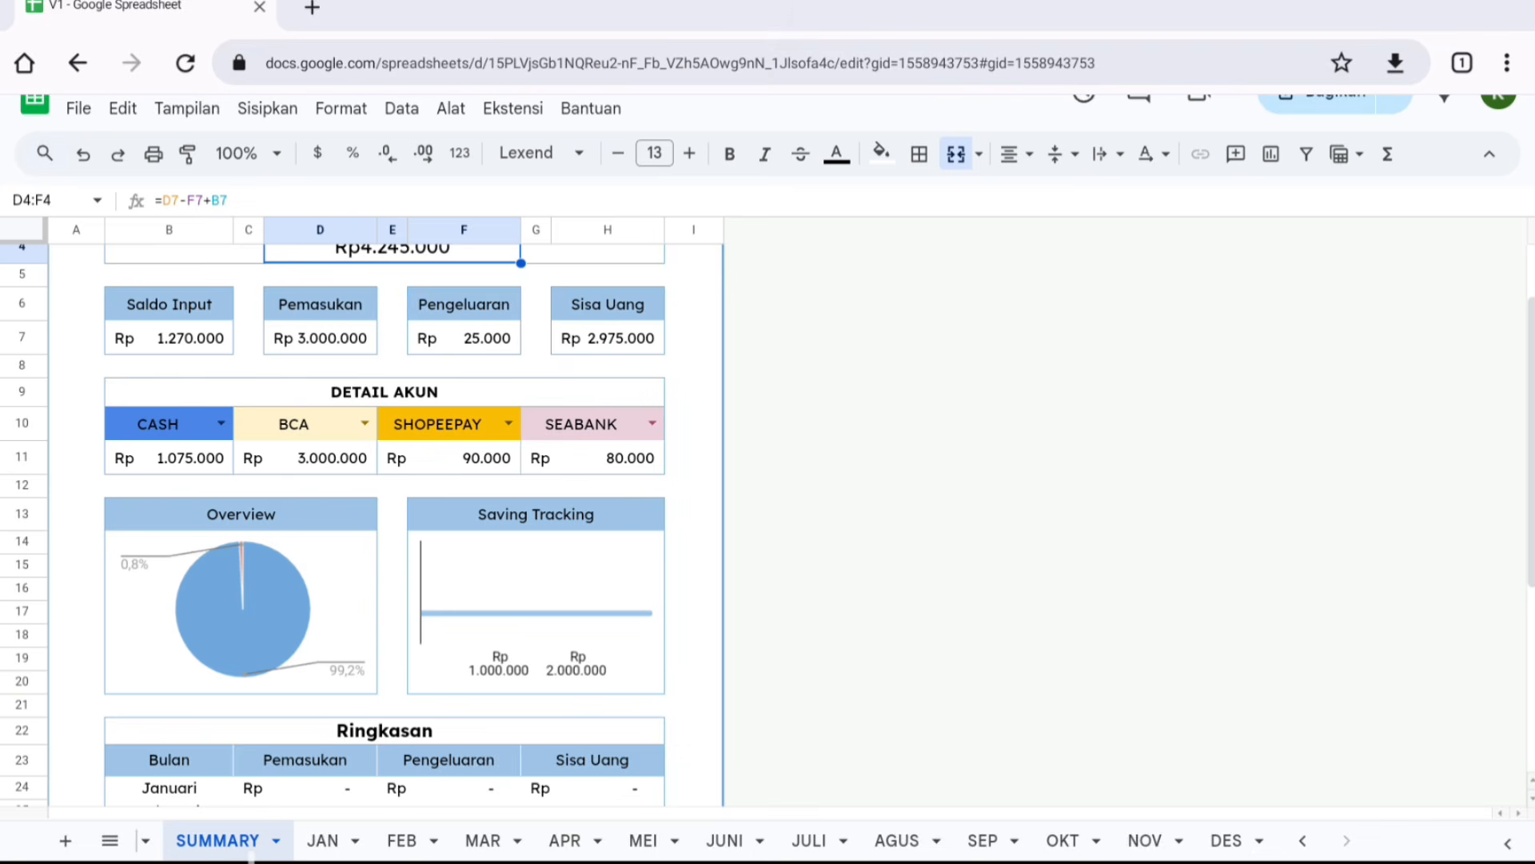
{"action": "scroll", "coordinate": [405, 595], "scroll_direction": "up", "scroll_amount": 3}
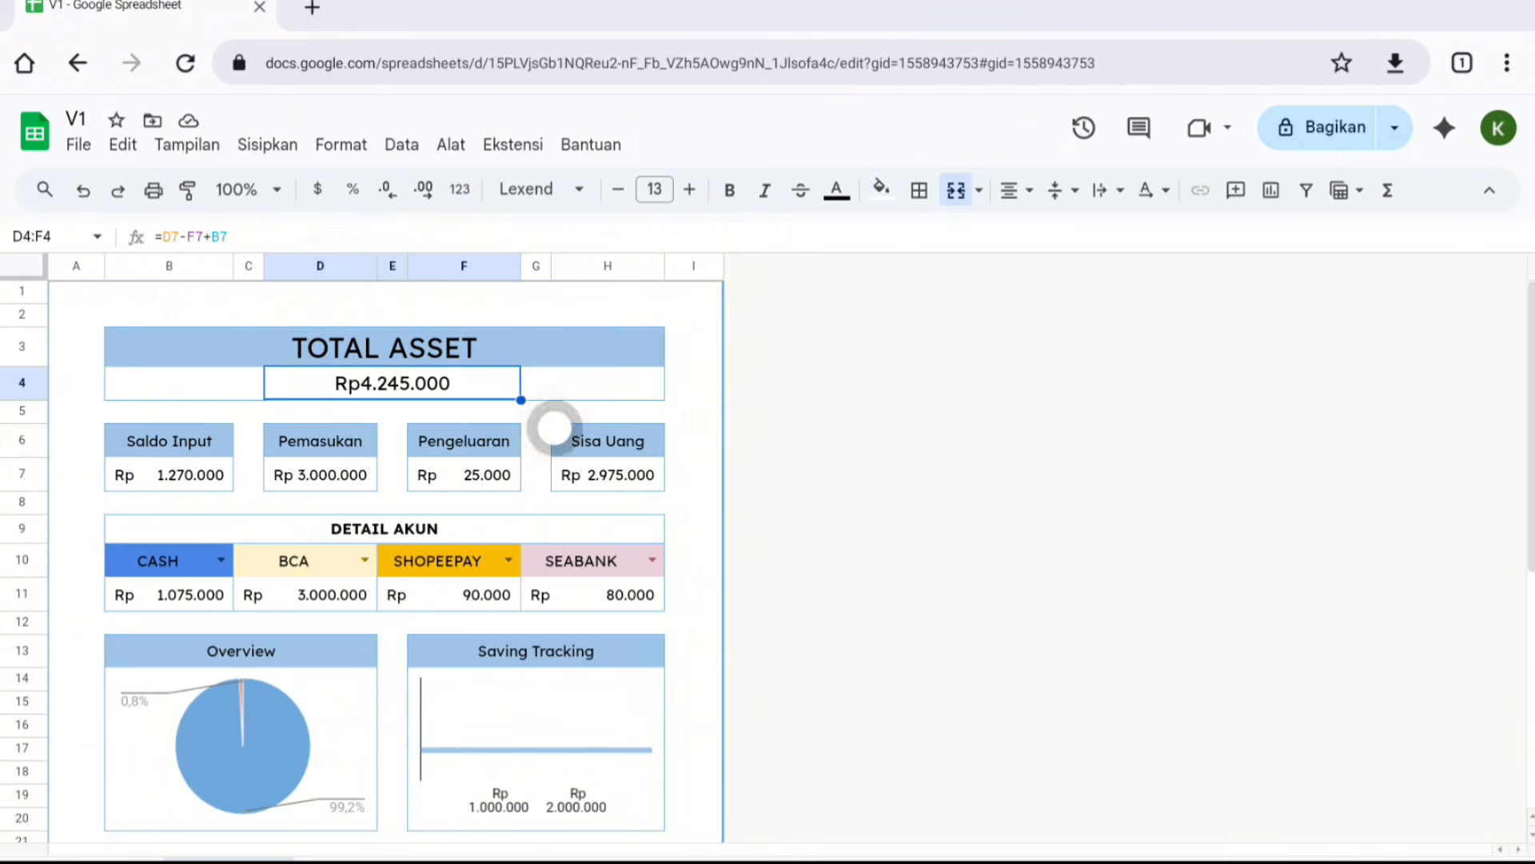
{"action": "left_click", "coordinate": [676, 404]}
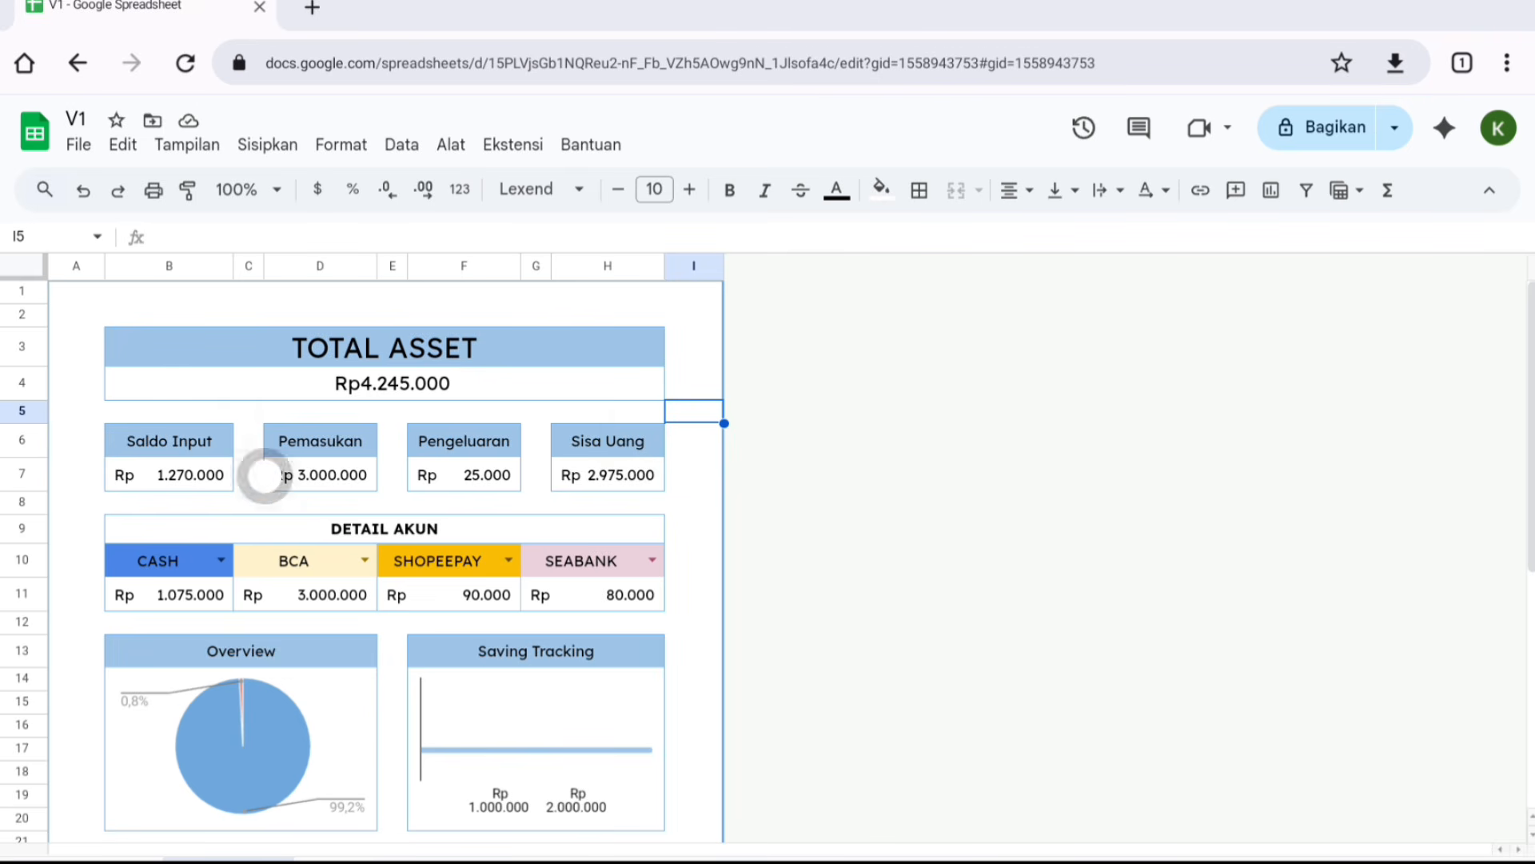
{"action": "scroll", "coordinate": [412, 450], "scroll_direction": "down", "scroll_amount": 3}
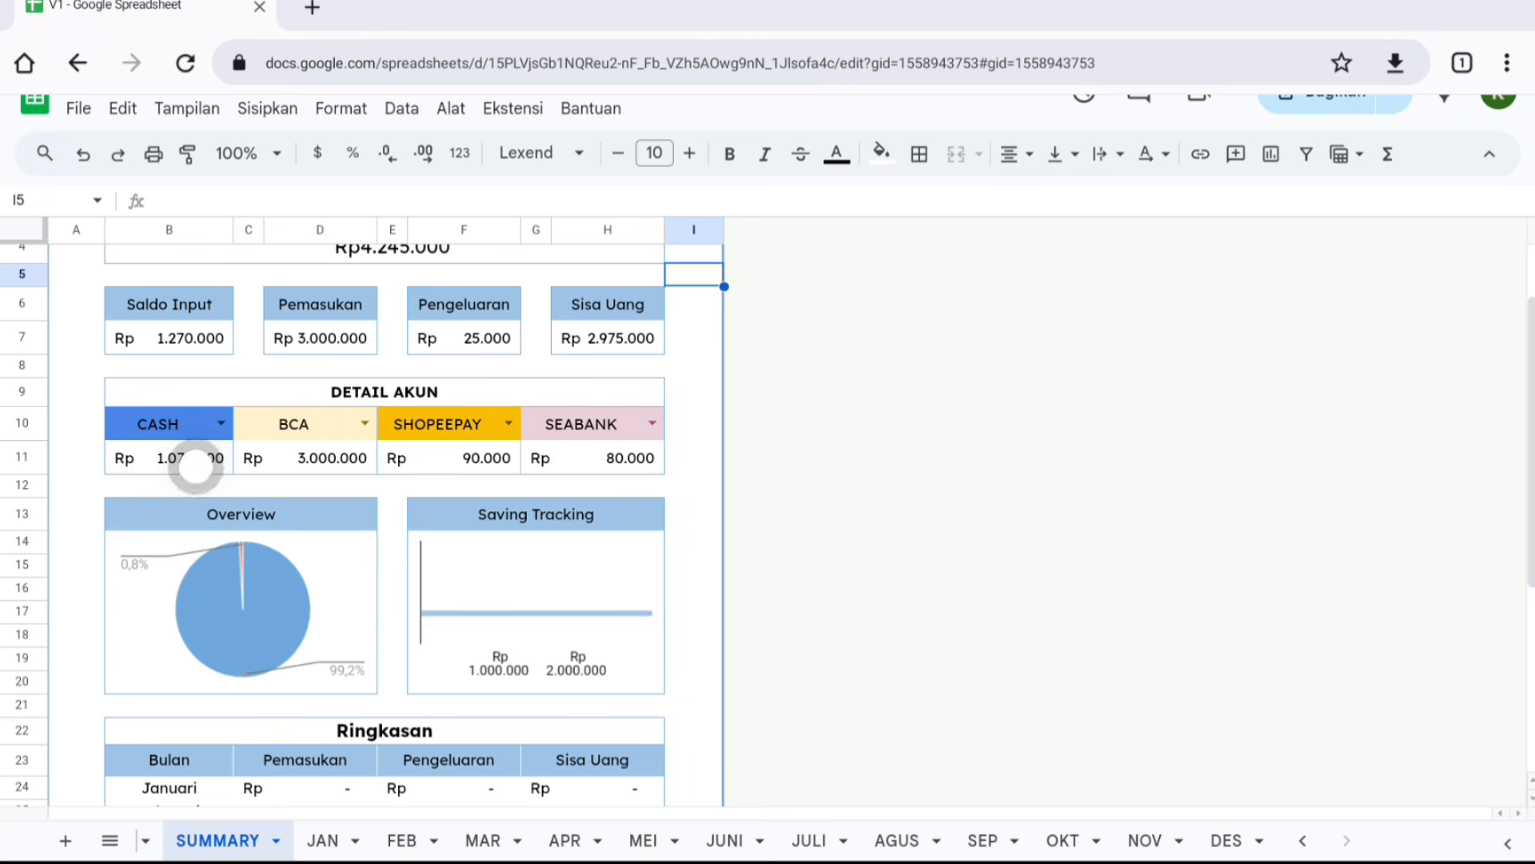
{"action": "left_click", "coordinate": [195, 464]}
{"action": "left_click", "coordinate": [279, 456]}
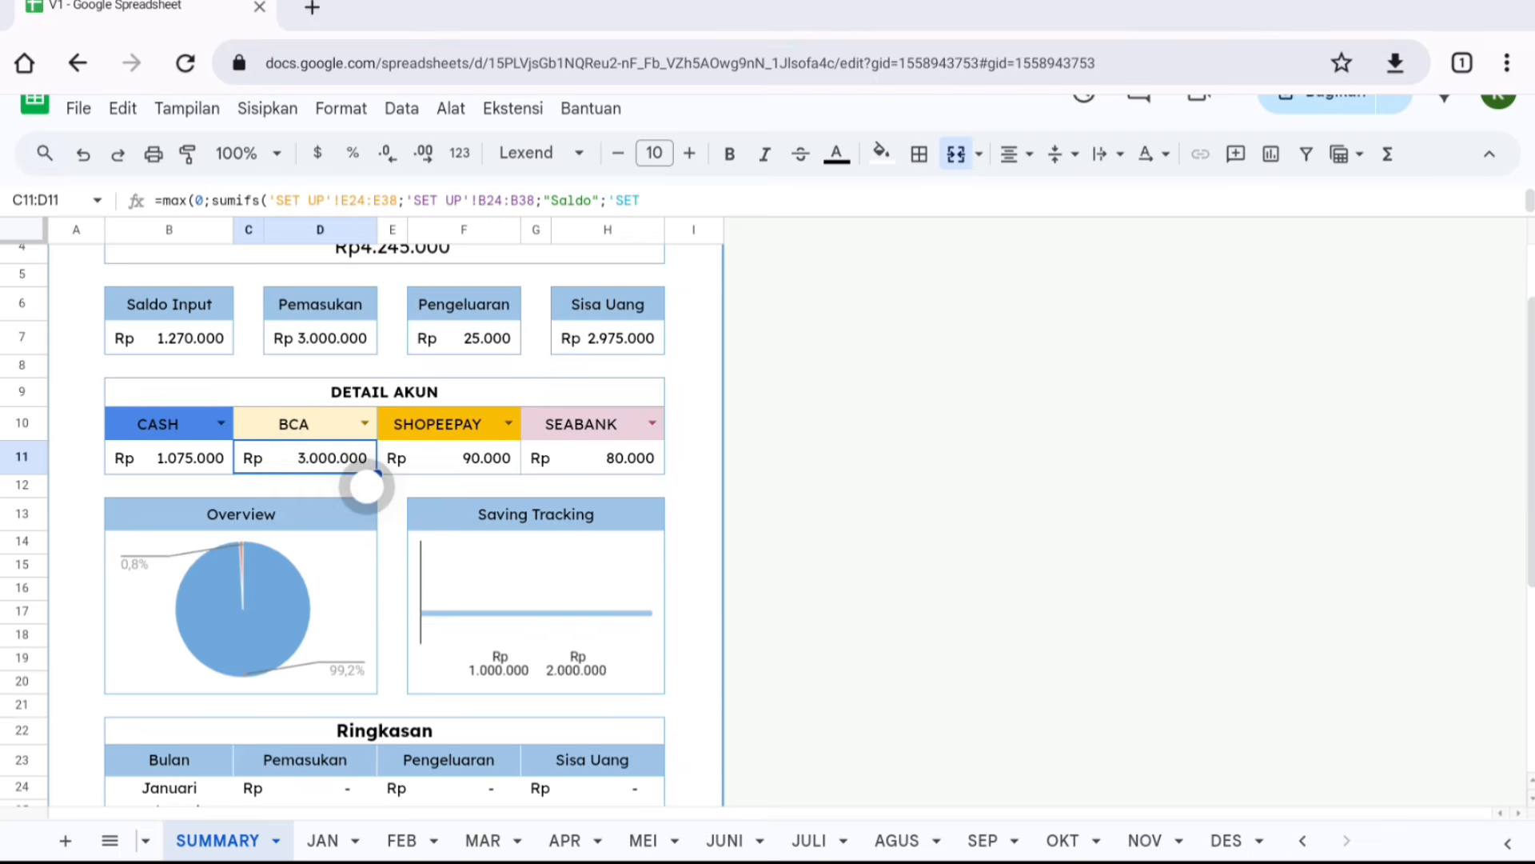
{"action": "scroll", "coordinate": [367, 480], "scroll_direction": "down", "scroll_amount": 2}
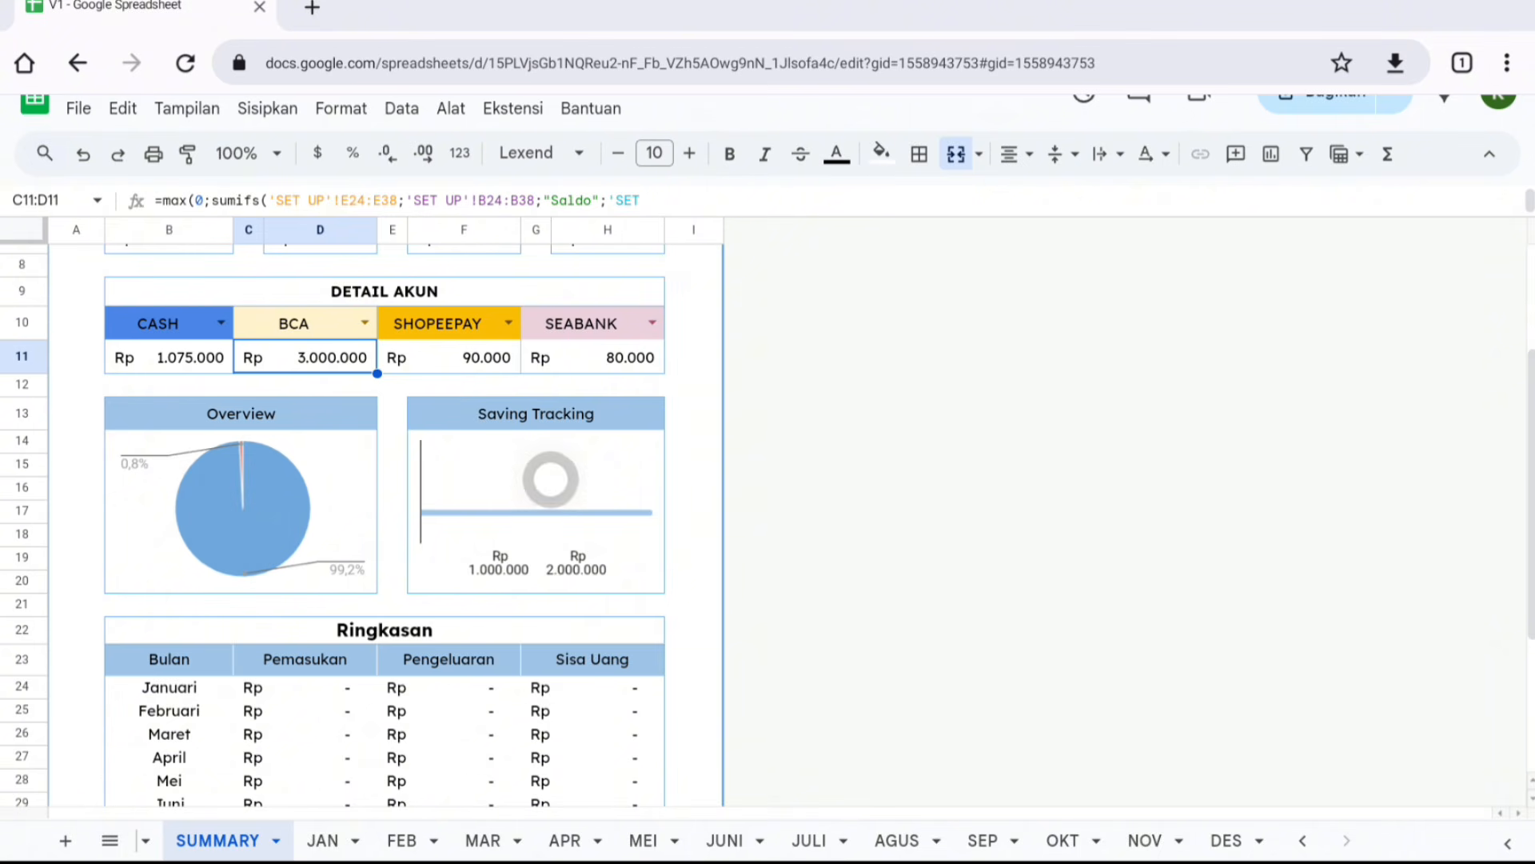
{"action": "left_click", "coordinate": [550, 478]}
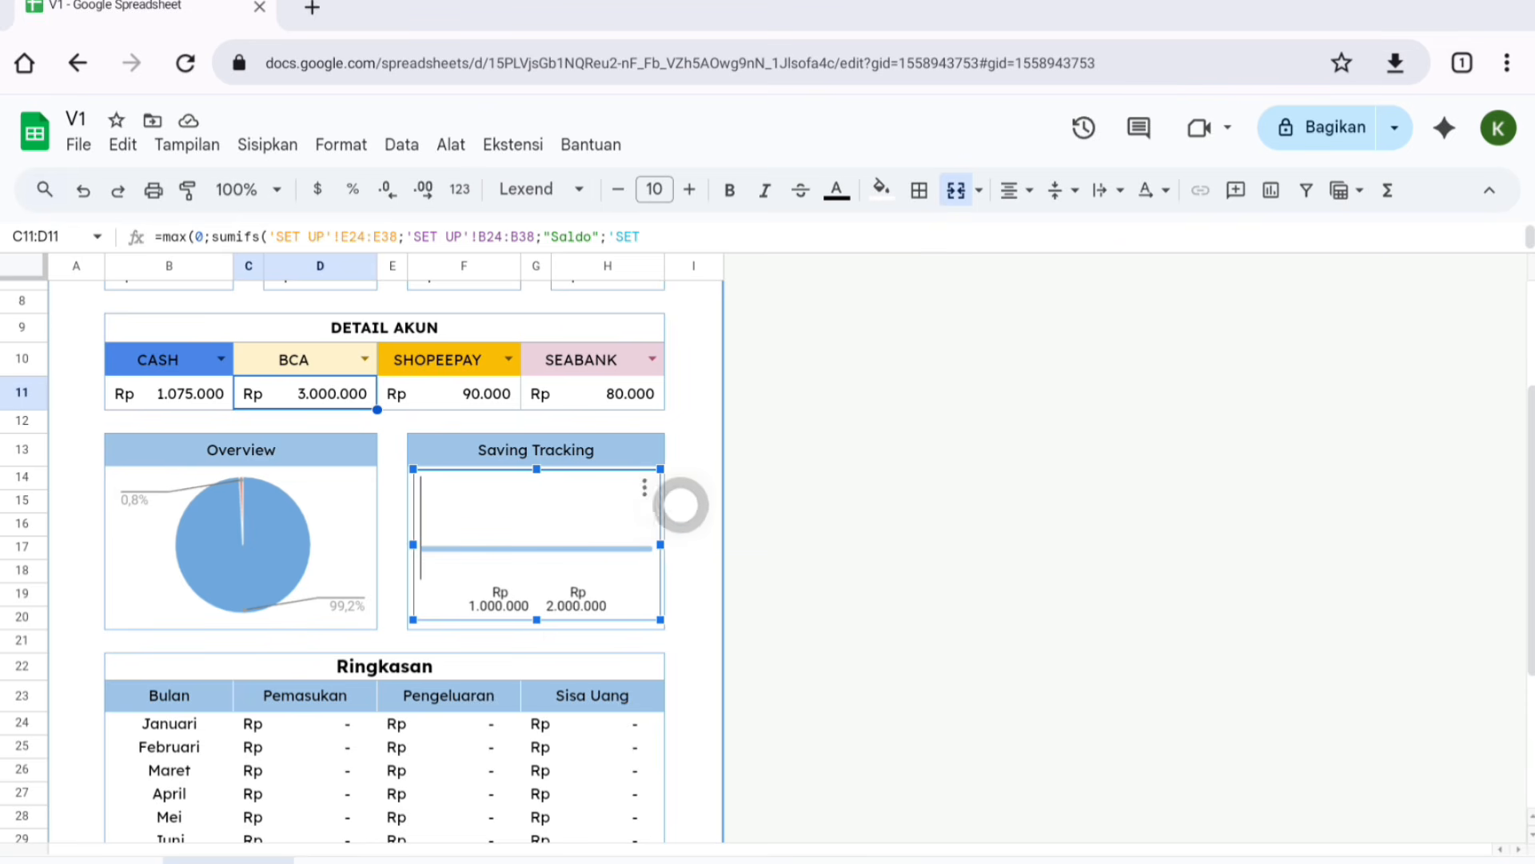
{"action": "left_click", "coordinate": [680, 505]}
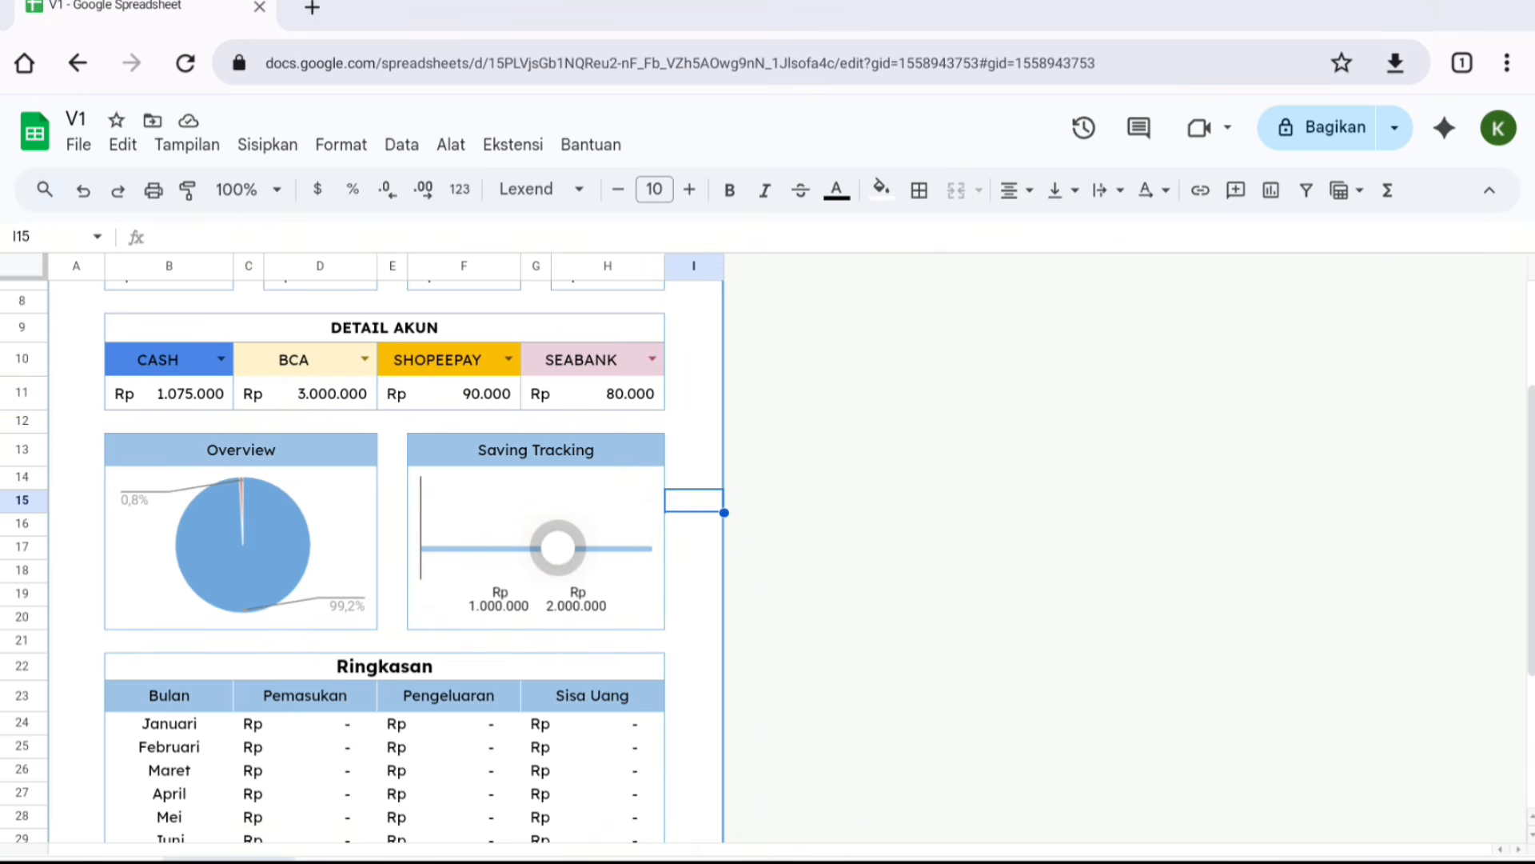
{"action": "scroll", "coordinate": [487, 479], "scroll_direction": "down", "scroll_amount": 5}
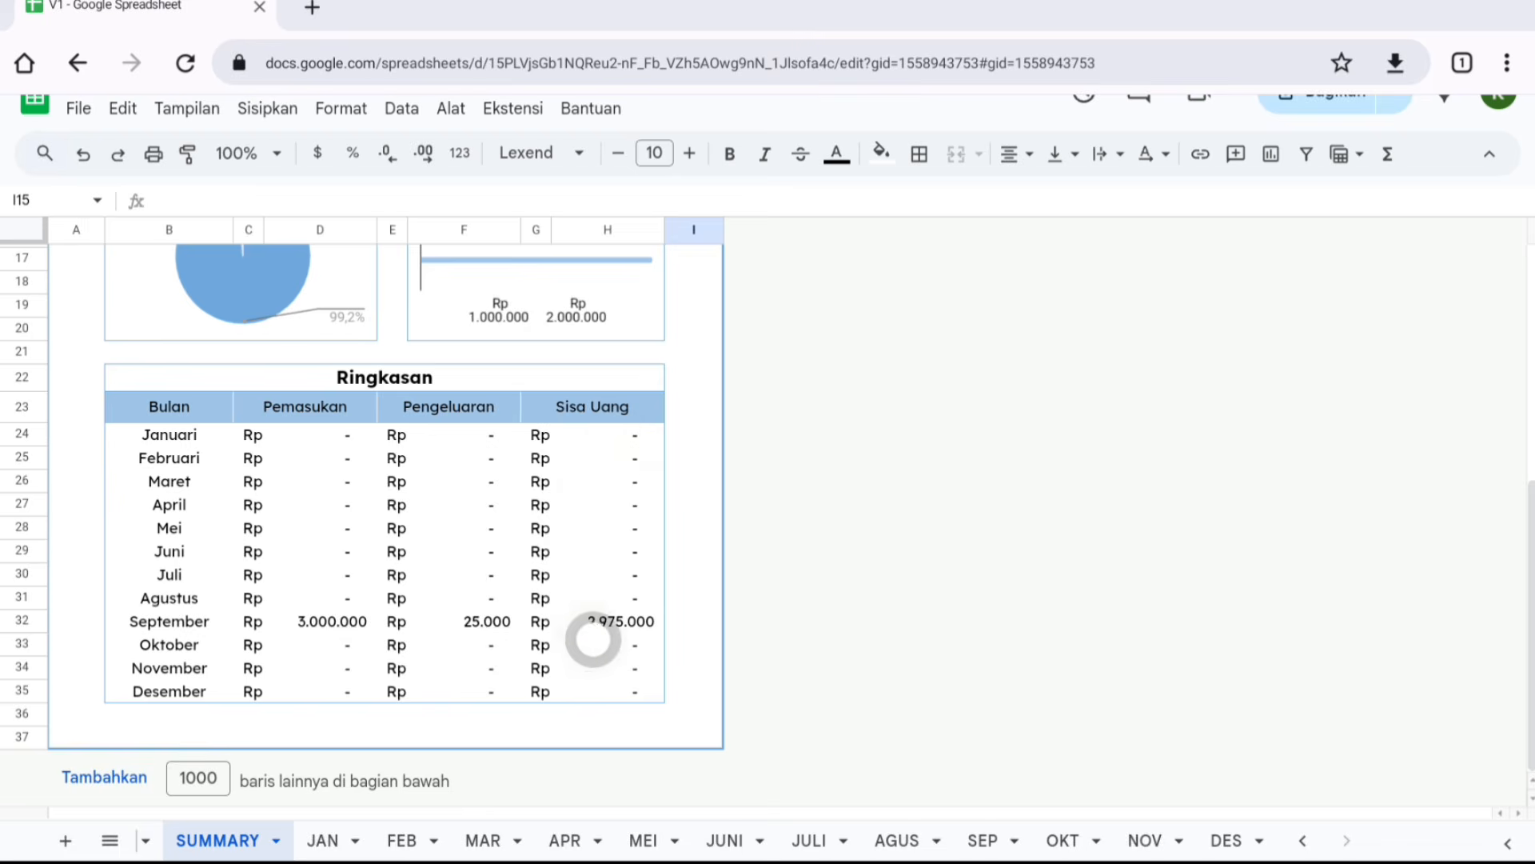
{"action": "scroll", "coordinate": [601, 592], "scroll_direction": "up", "scroll_amount": 5}
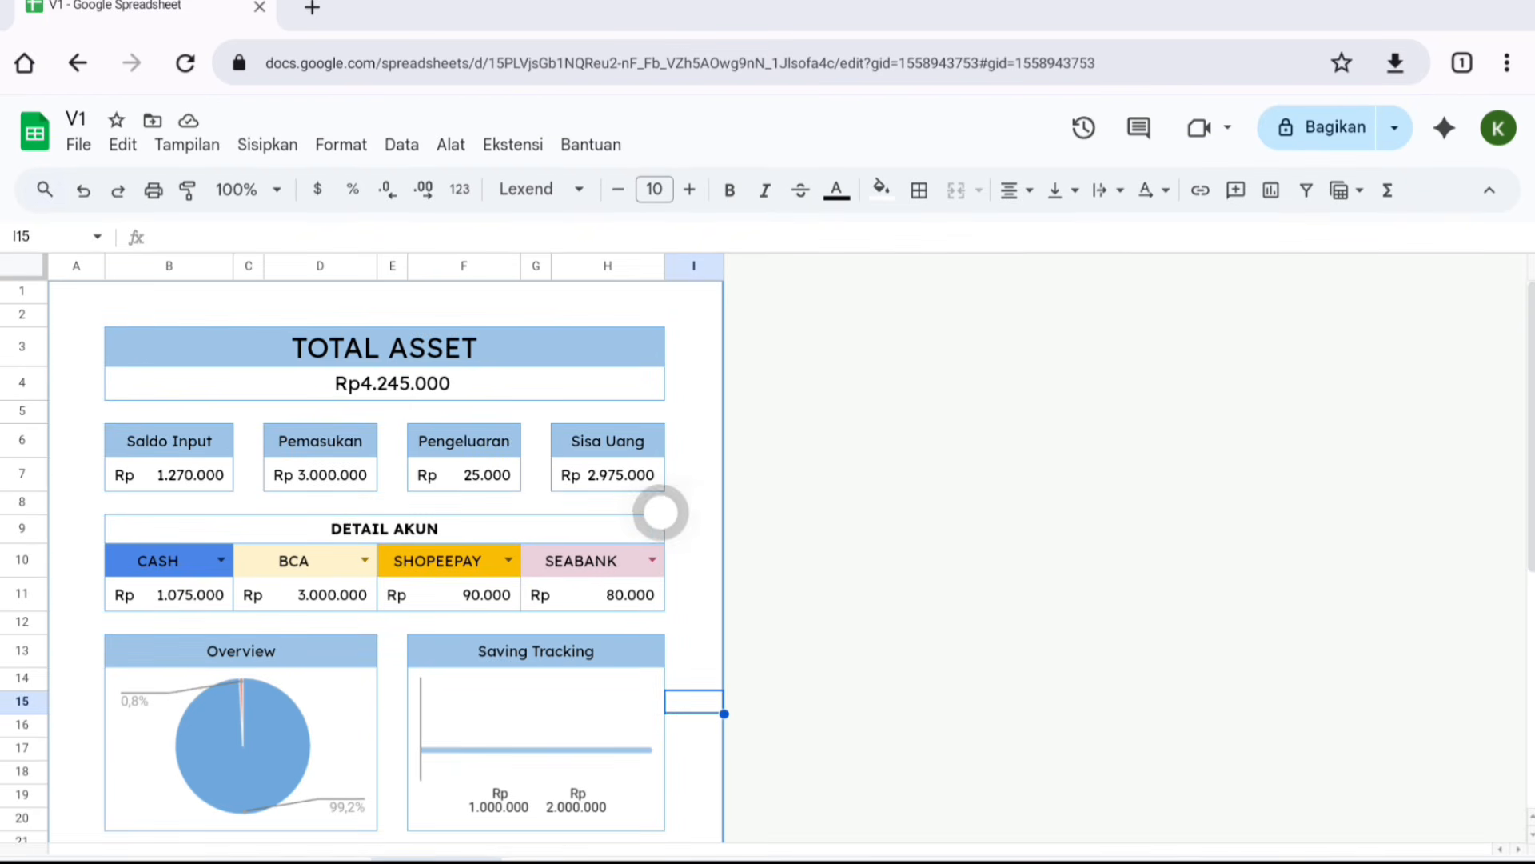
{"action": "left_click", "coordinate": [674, 512]}
{"action": "left_click", "coordinate": [615, 498]}
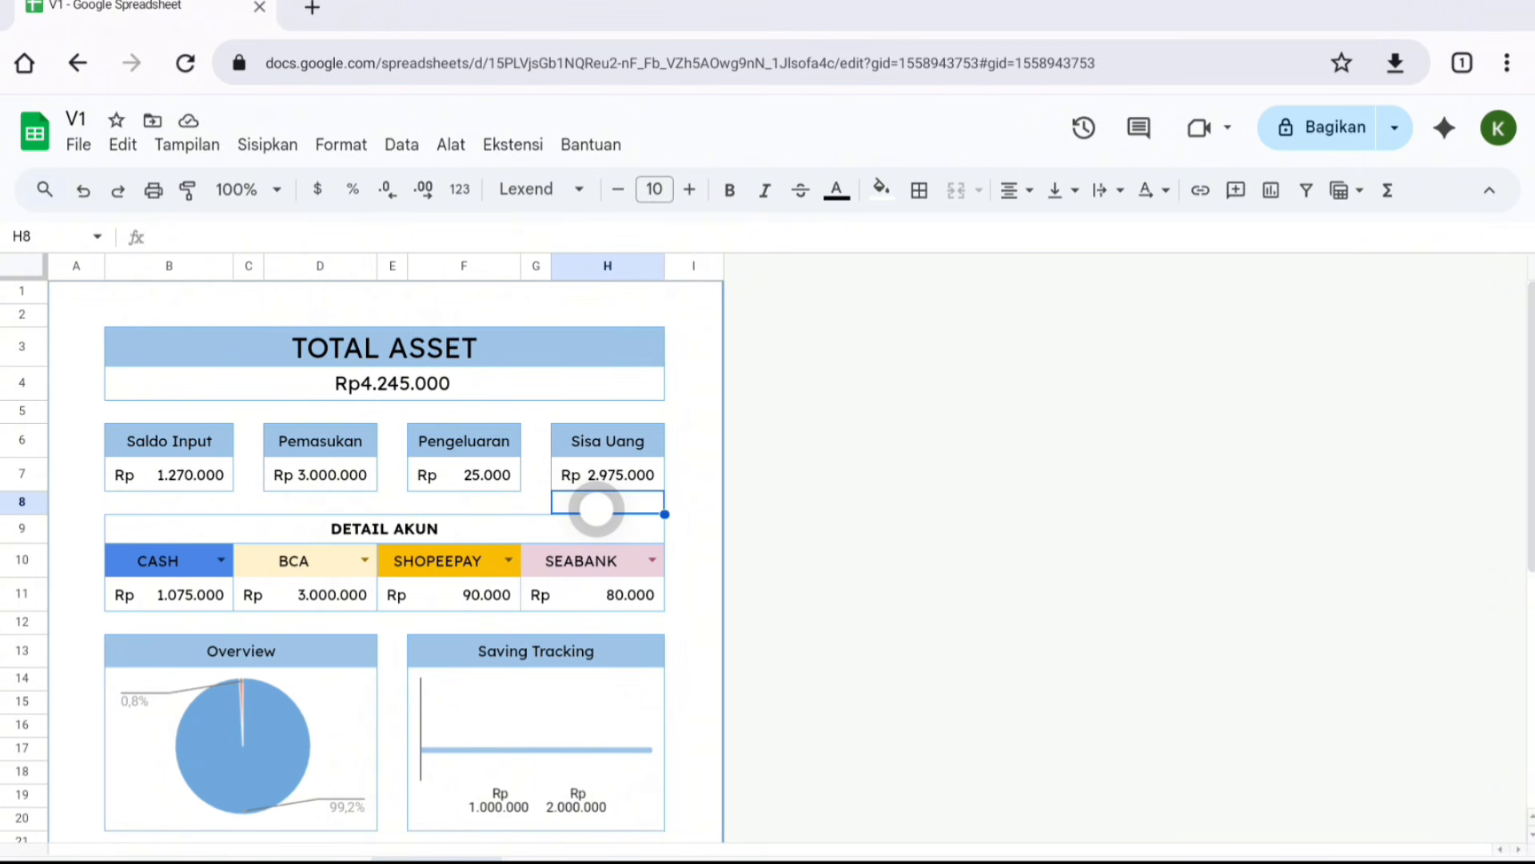
{"action": "scroll", "coordinate": [595, 509], "scroll_direction": "down", "scroll_amount": 5}
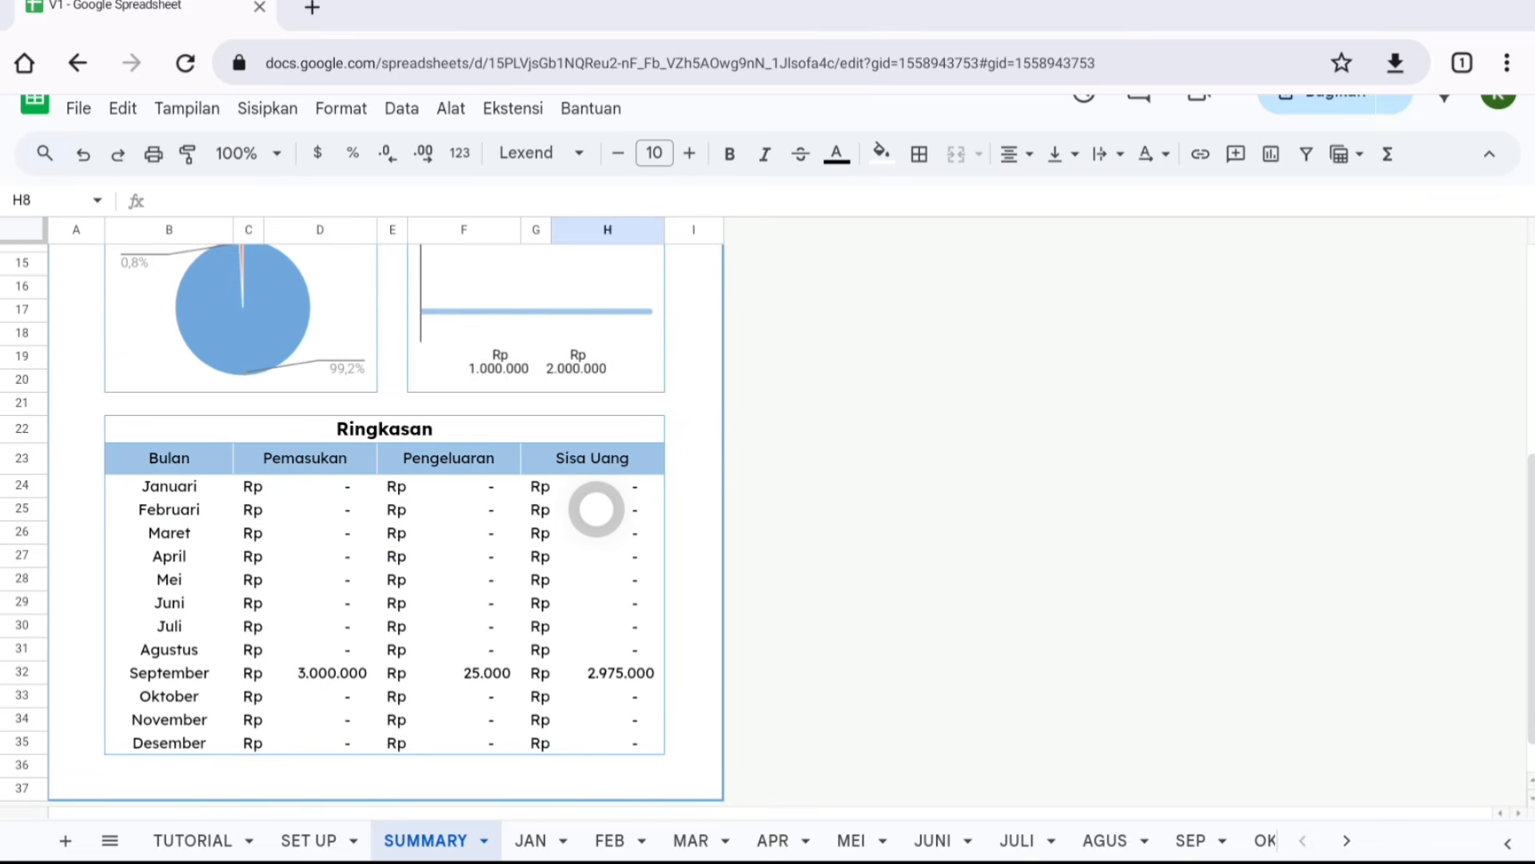